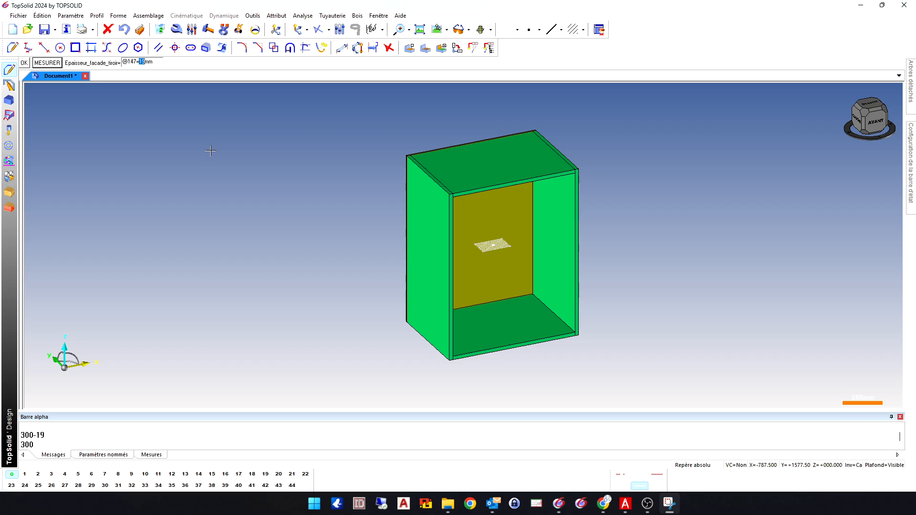
- Accept the proposed drawer-front thickness and finish inserting the single-drawer block at the bottom of the cabinet
key("Return")
key("Return")
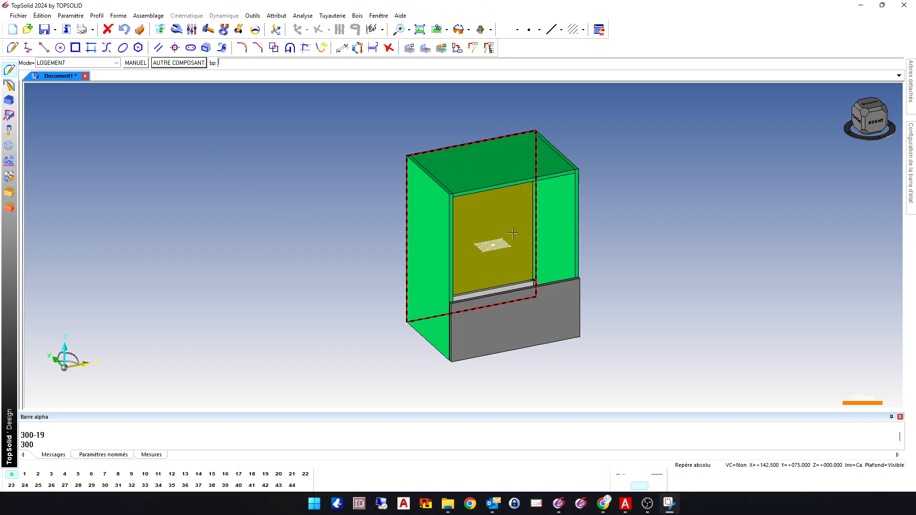
- Define the housing above the bottom drawer for another drawer block, with a 3 mm bottom-plane offset and the cabinet's left side panel as limit
left_click(494, 308)
left_click(489, 295)
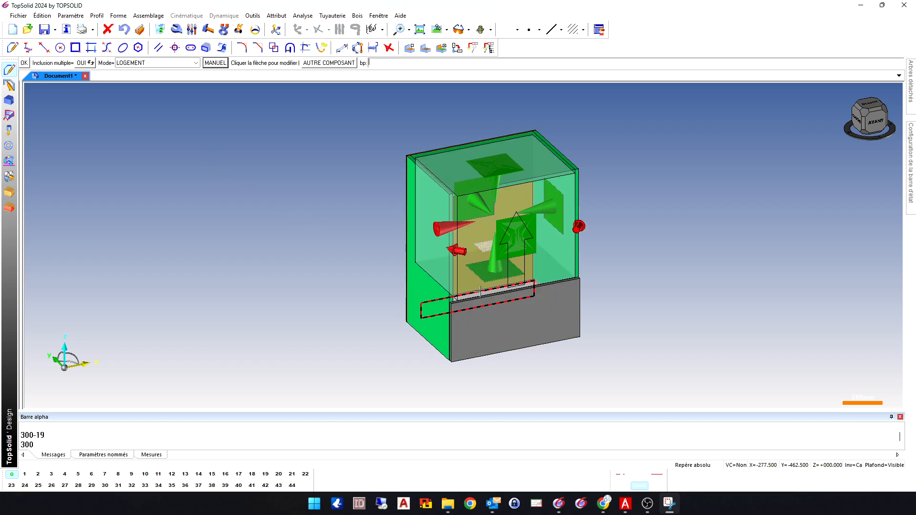
left_click(494, 269)
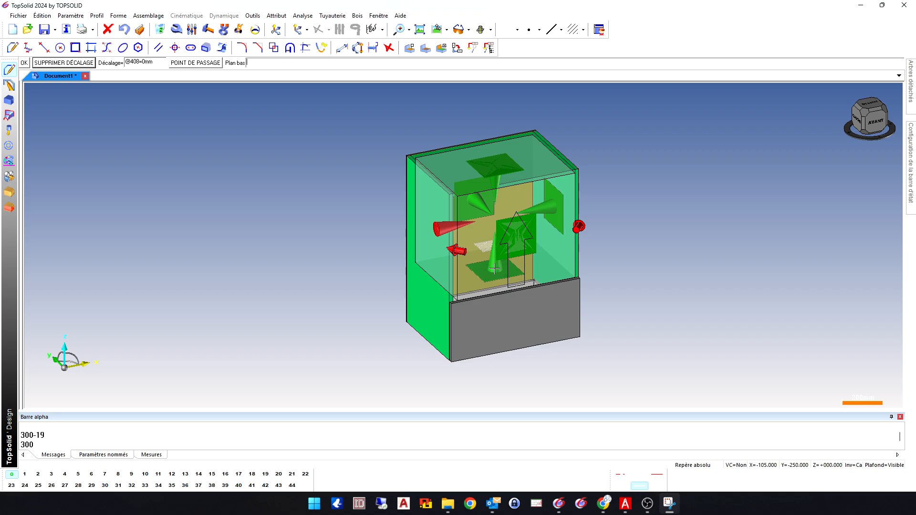
type("3")
key("Return")
left_click(348, 231)
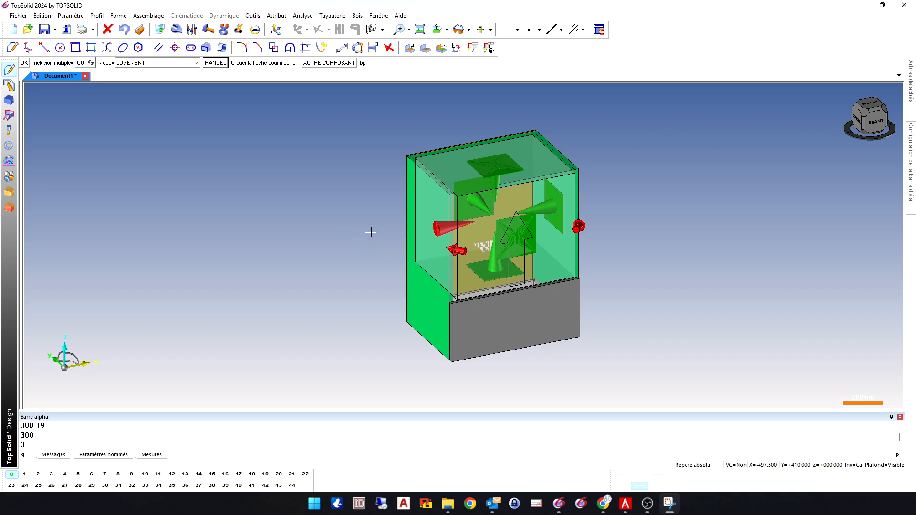
left_click(440, 229)
left_click(421, 216)
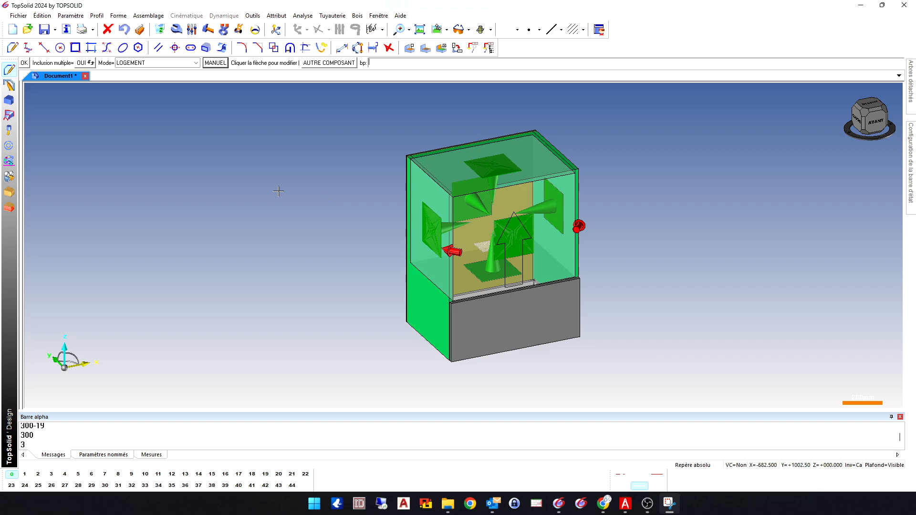
key("Return")
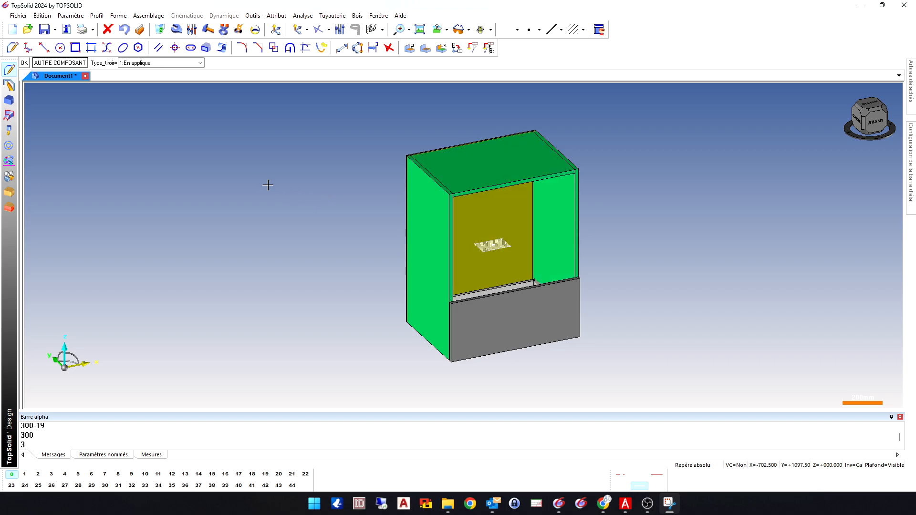
- Insert the upper drawer block as En applique with 3 drawers and the proposed front thickness
key("Return")
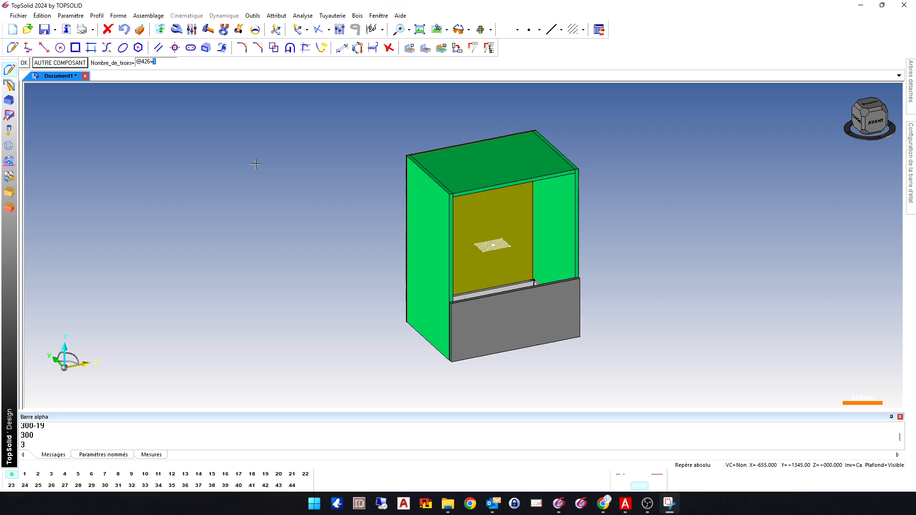
key("Return")
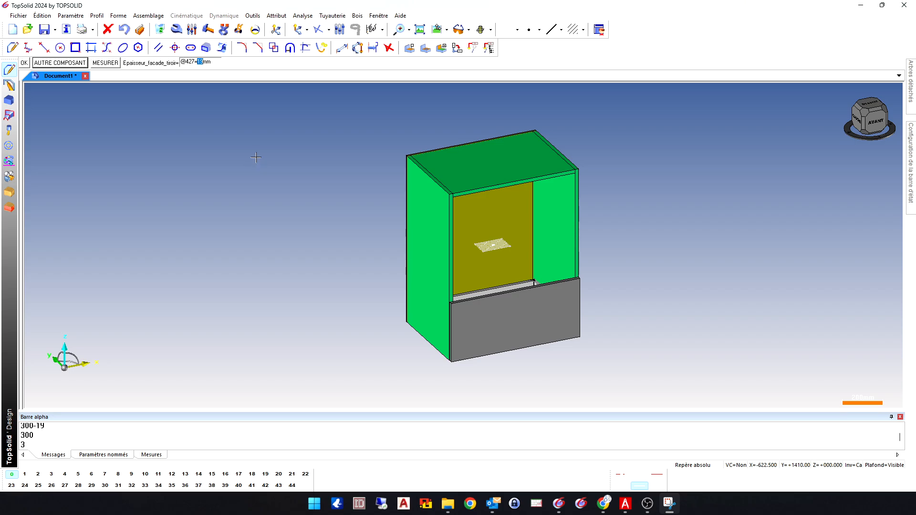
key("Return")
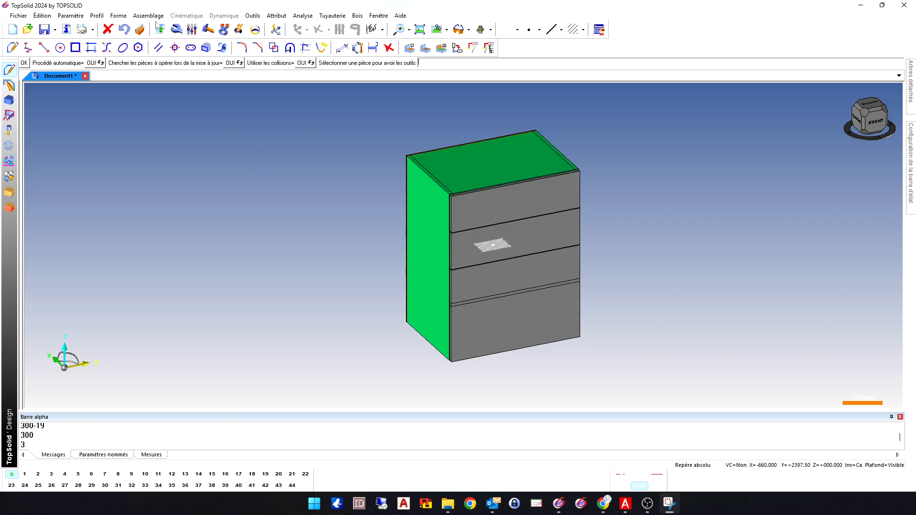
- Manually override the top overlap (Recouvrement_haut) of the bottom drawer block
left_click(177, 29)
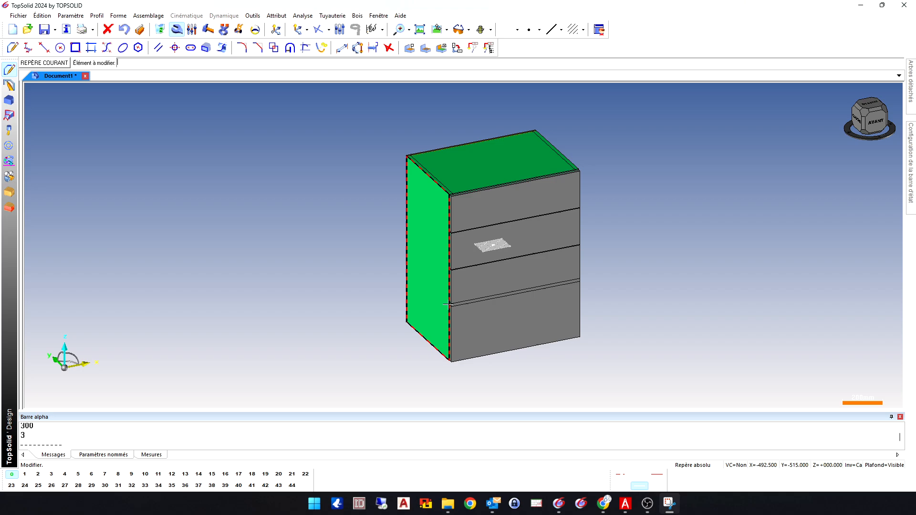
left_click(515, 327)
left_click(145, 64)
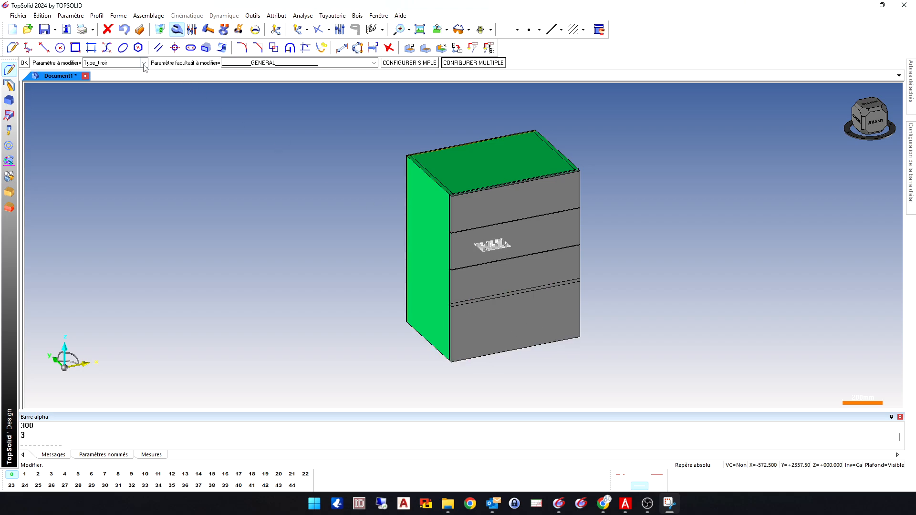
left_click(269, 64)
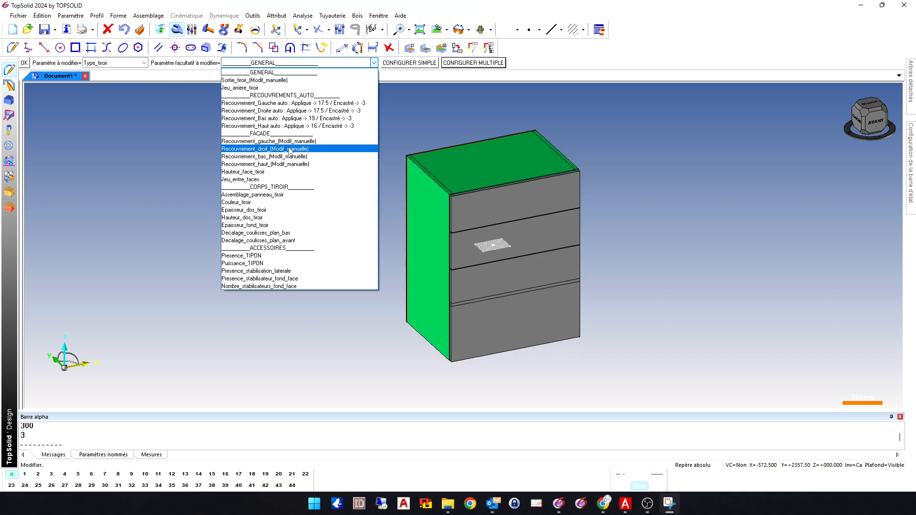
left_click(284, 165)
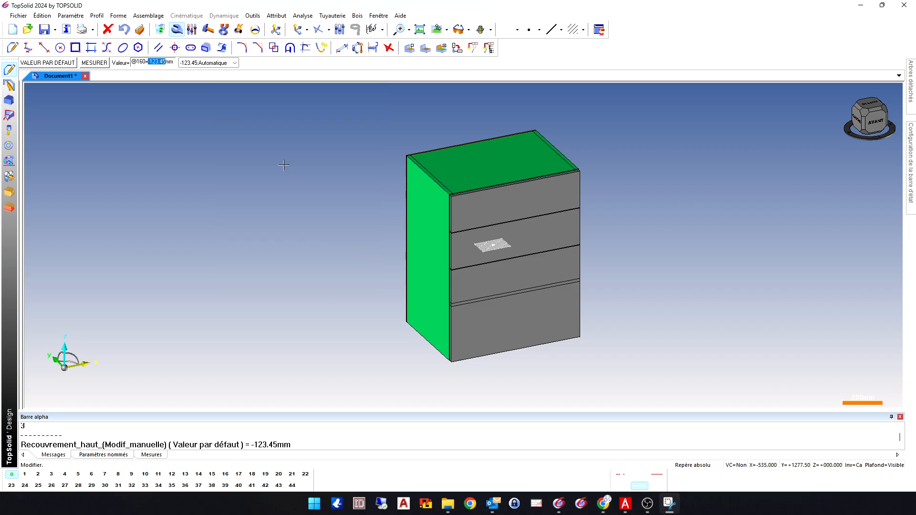
key("Return")
key("Escape")
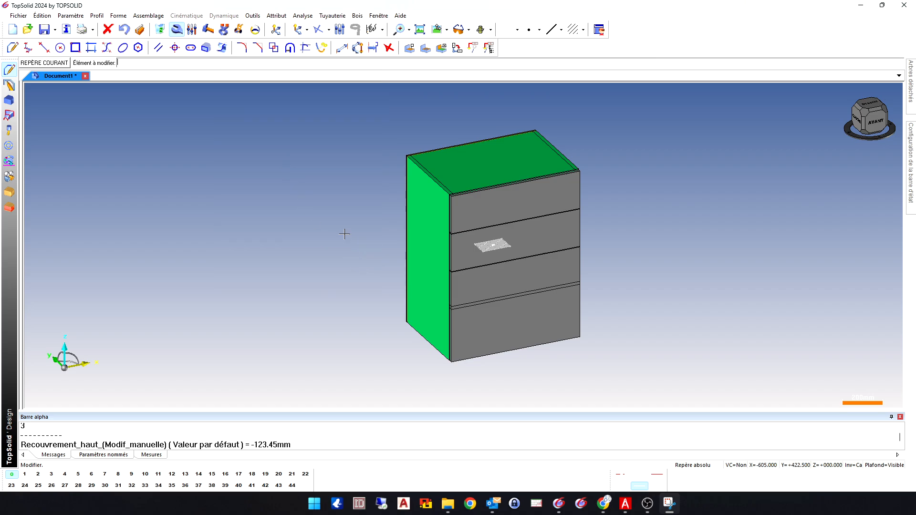
- Set the manual bottom overlap (Recouvrement_bas) of the upper three-drawer block to 0 mm
left_click(490, 292)
left_click(139, 62)
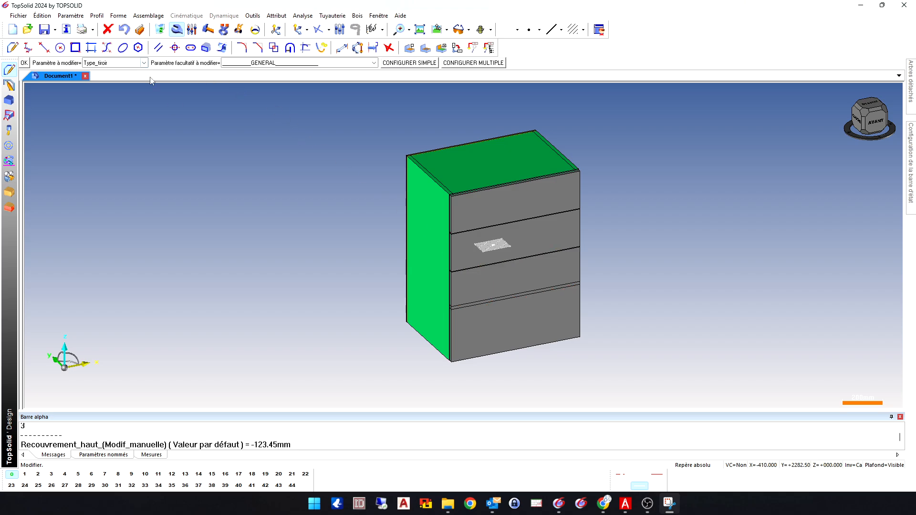
left_click(296, 63)
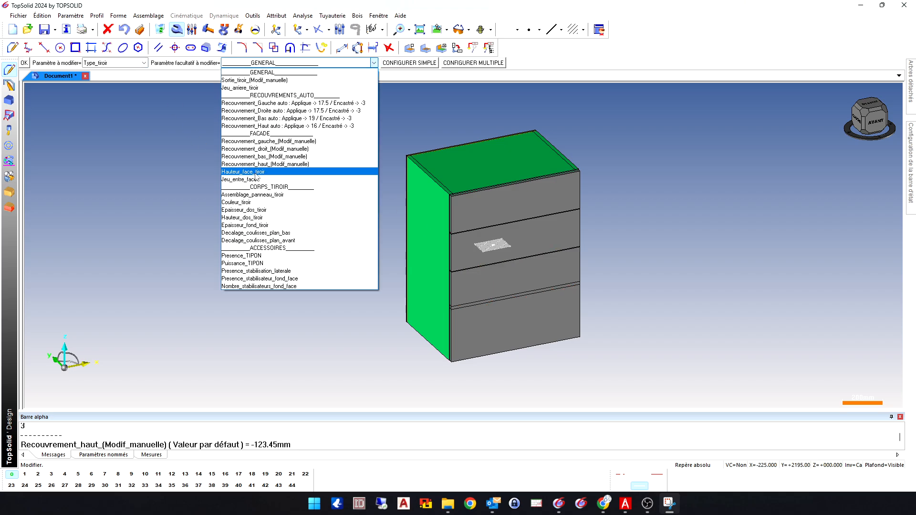
left_click(273, 157)
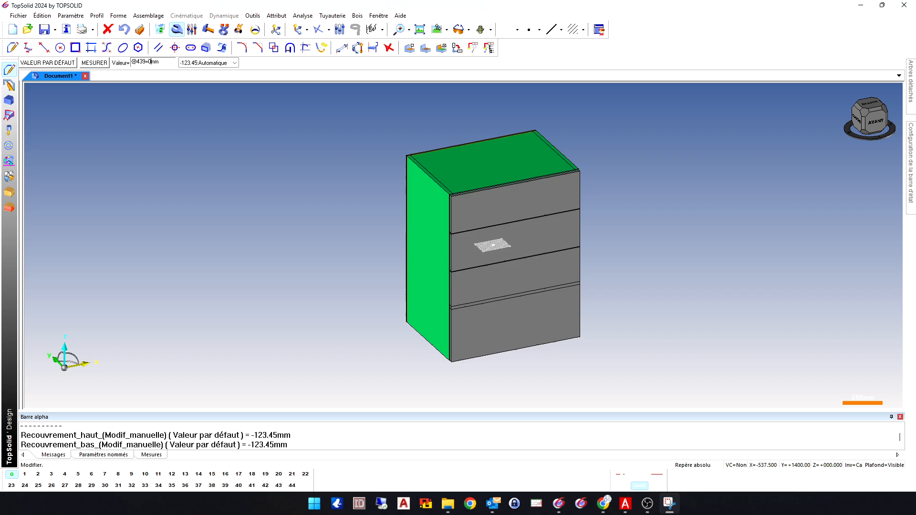
key("Return")
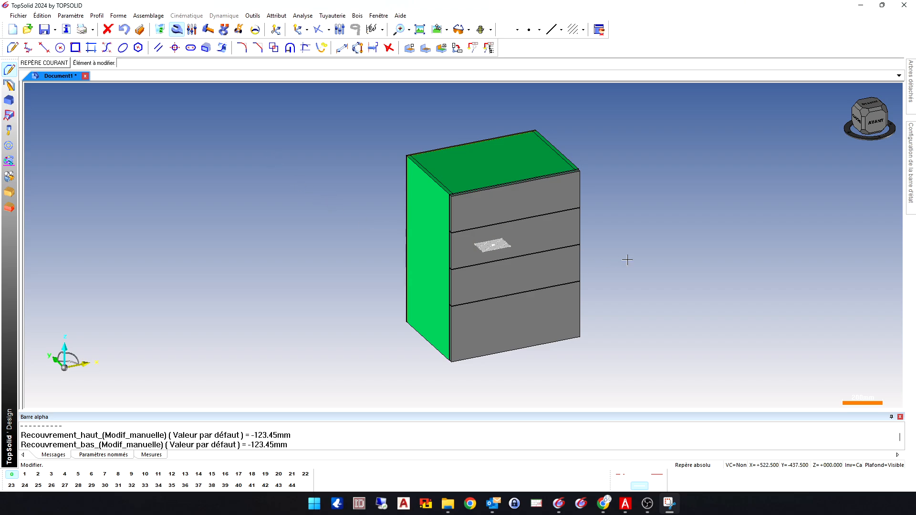
- Show the assembly tree and examine the structure of the one-drawer and three-drawer MERIVOBOX blocks
double_click(21, 125)
left_click(81, 91)
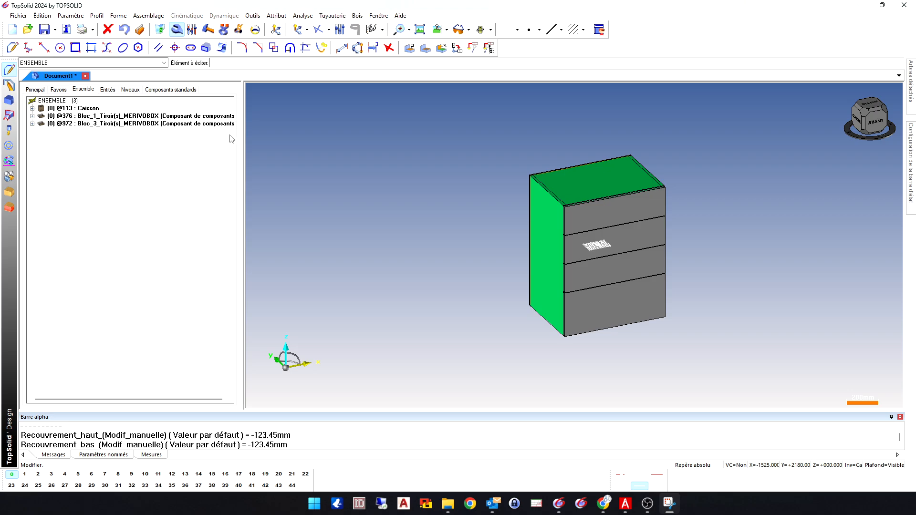
left_click_drag(244, 134, 253, 135)
left_click(93, 119)
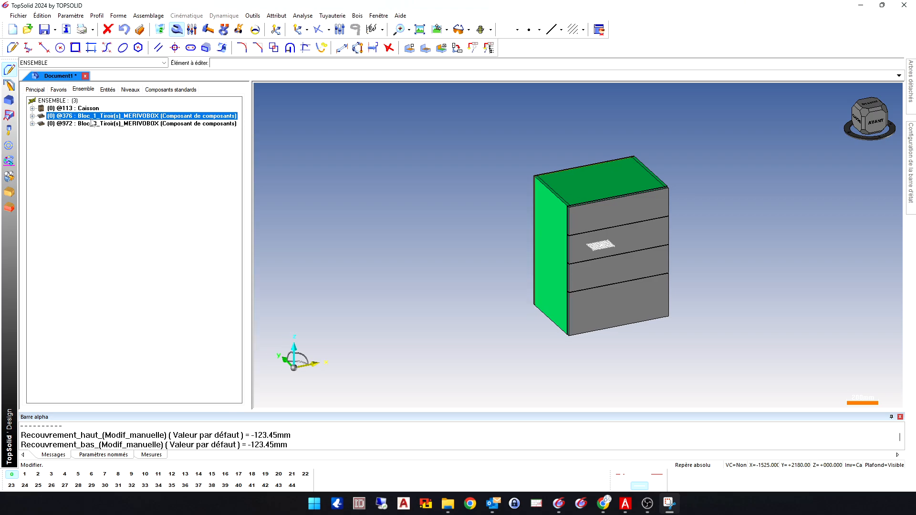
left_click(93, 124)
left_click(98, 120)
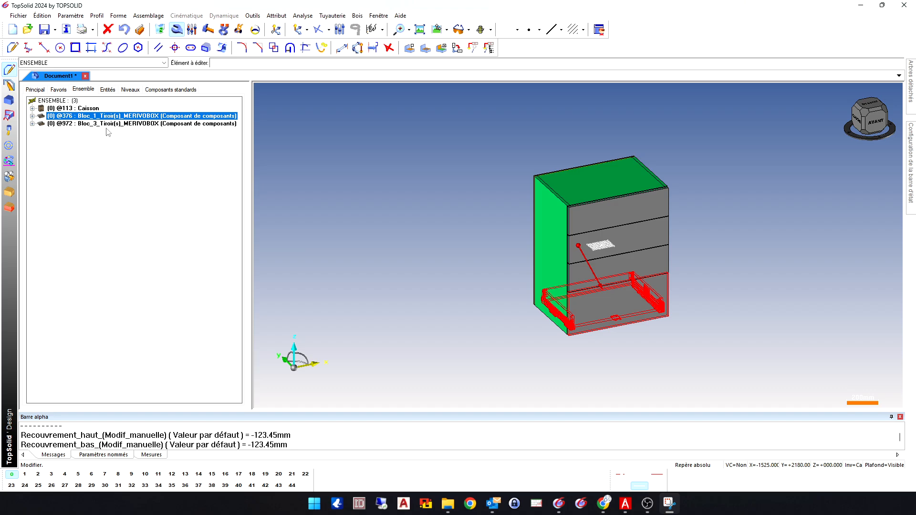
left_click(32, 117)
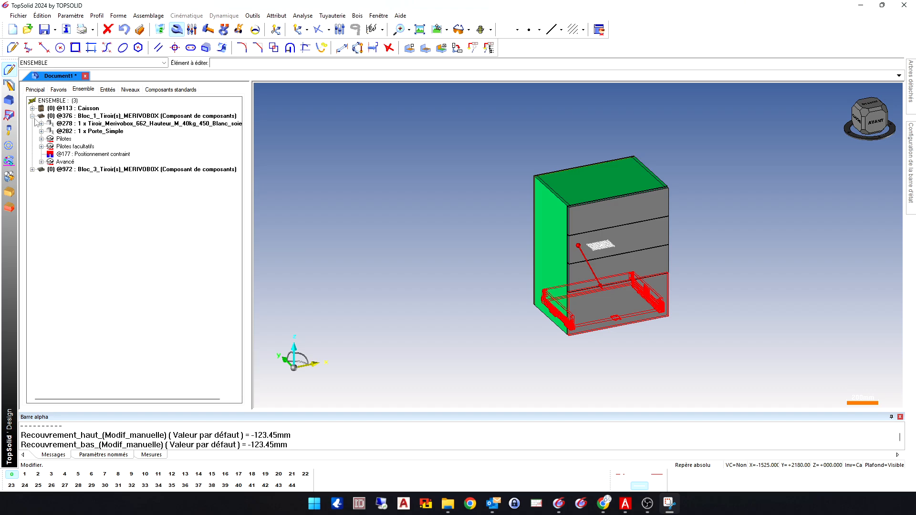
left_click(32, 170)
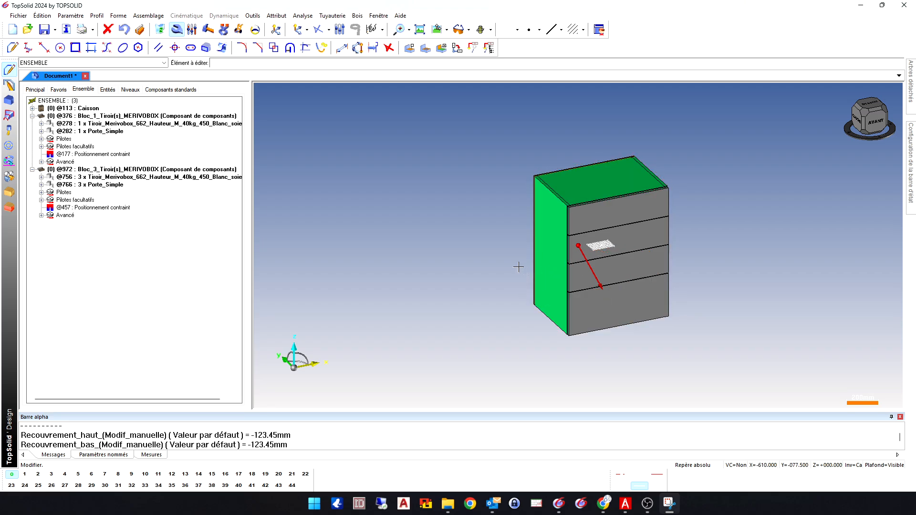
left_click_drag(251, 227, 276, 232)
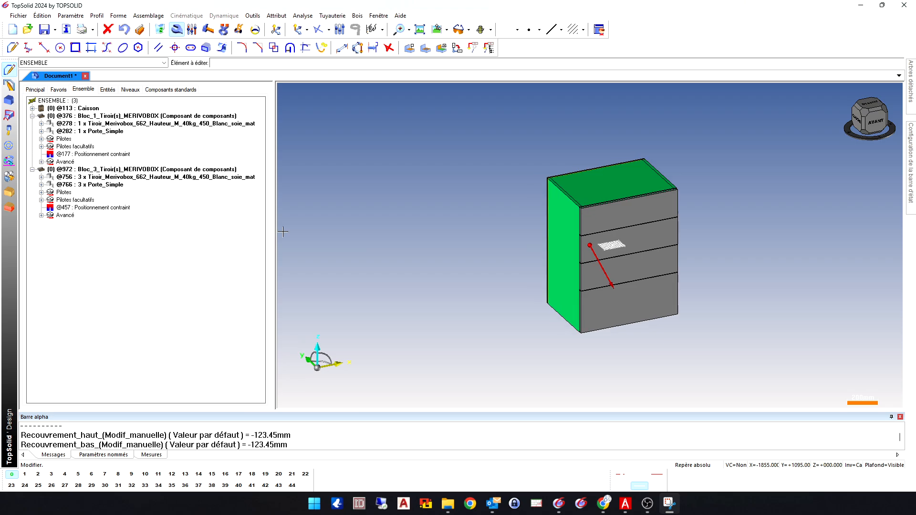
- Examine the components of the bottom Merivobox drawer, including its slides and sides, and its Porte_Simple front
left_click(144, 125)
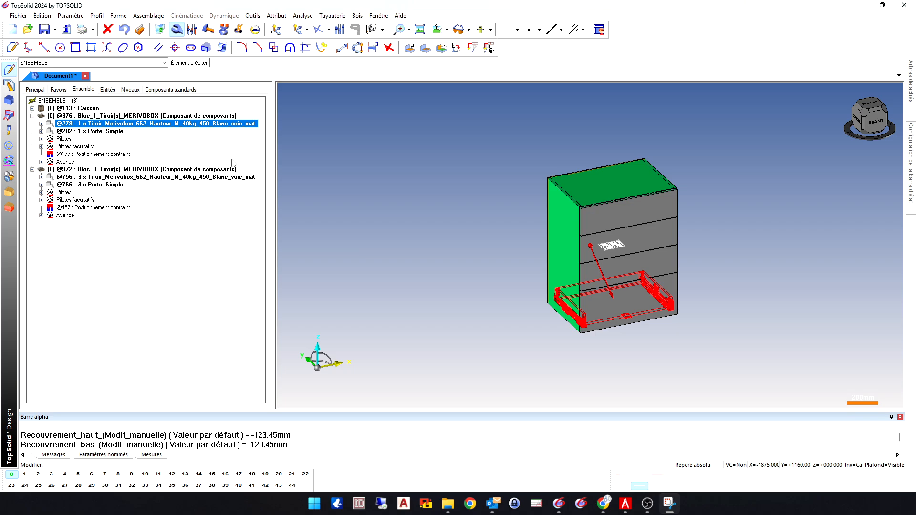
left_click(42, 124)
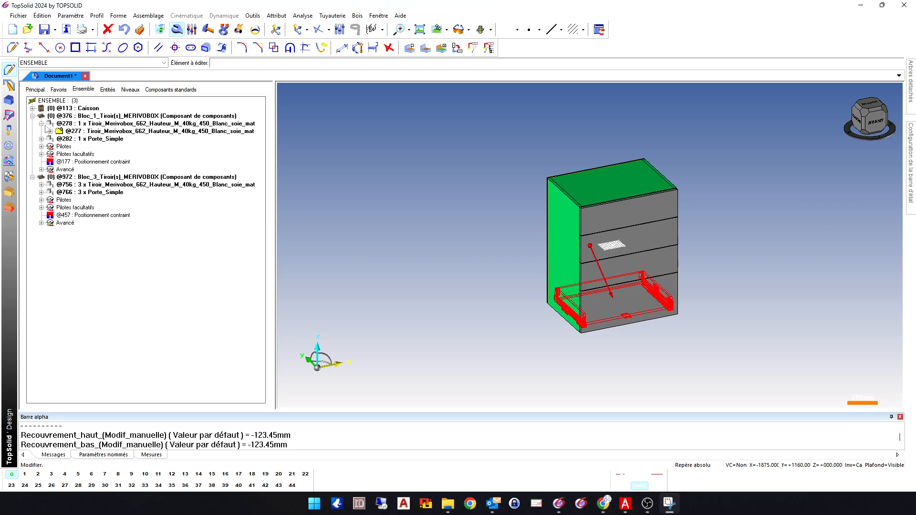
left_click(51, 132)
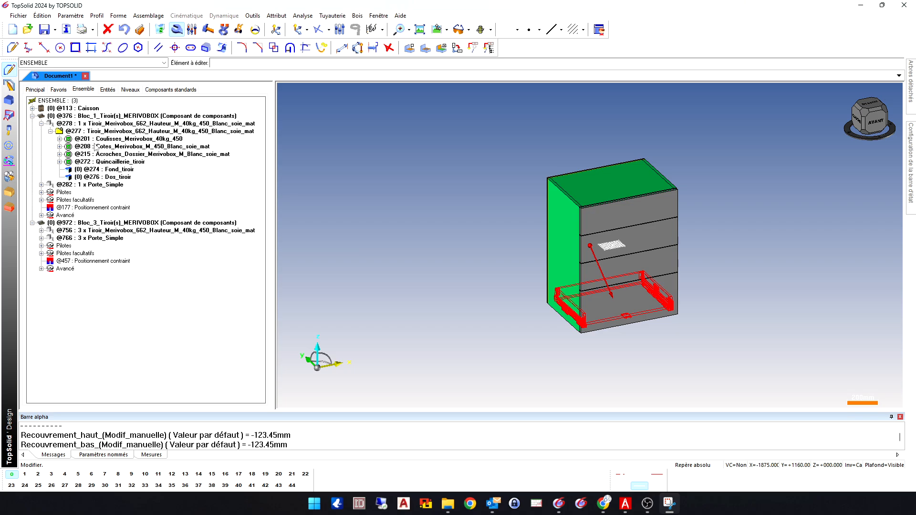
left_click(59, 139)
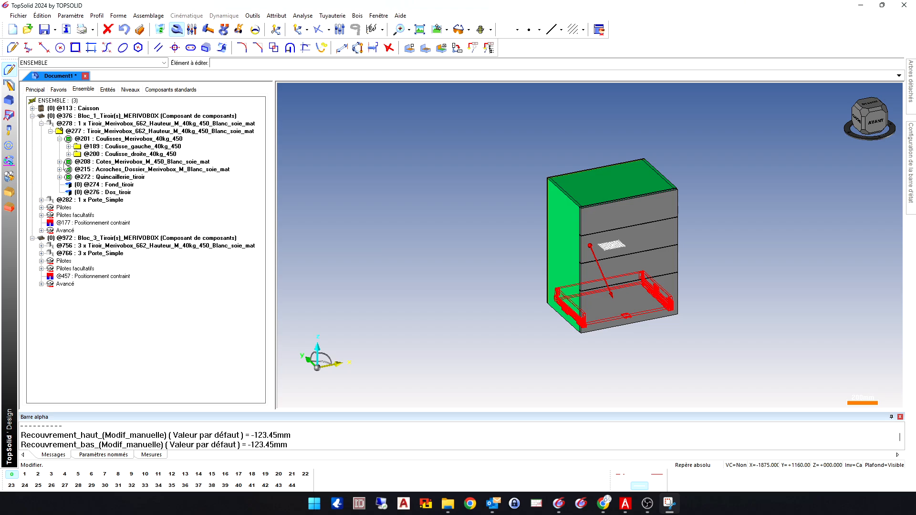
left_click(60, 162)
left_click(60, 162)
left_click(59, 139)
left_click(51, 131)
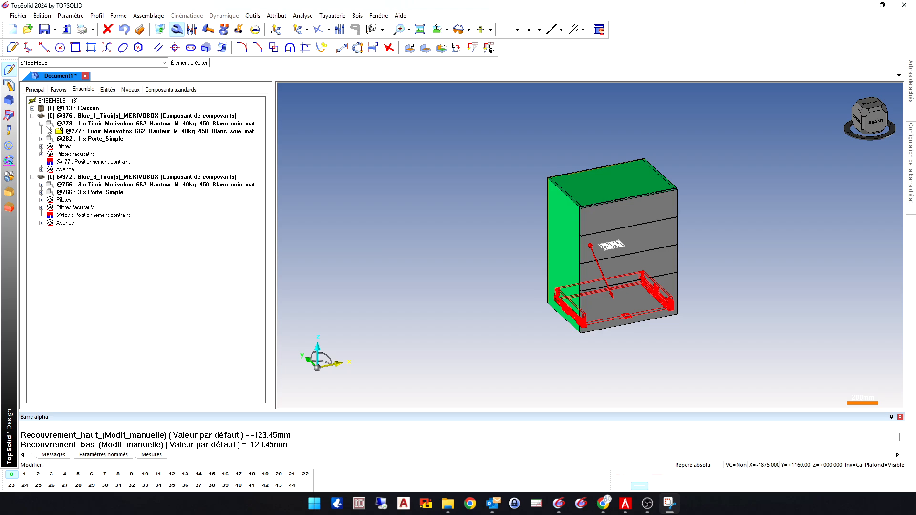
left_click(42, 124)
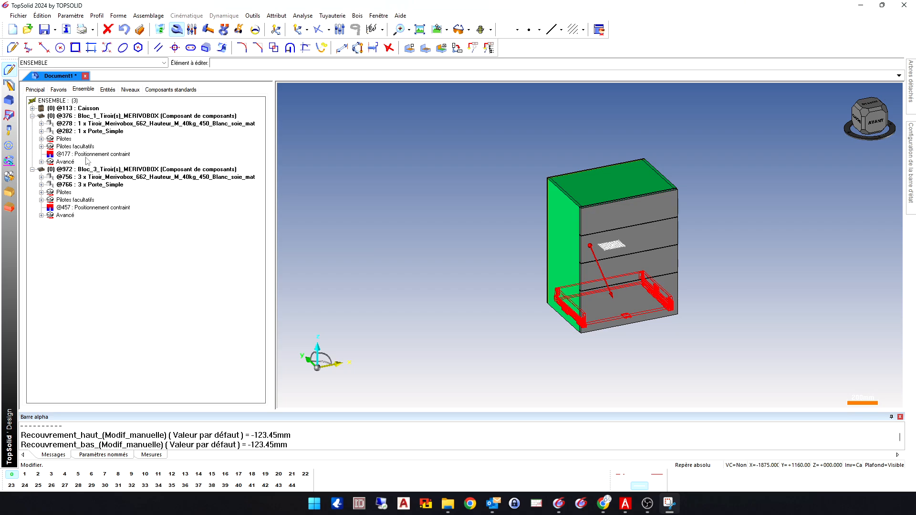
left_click(97, 133)
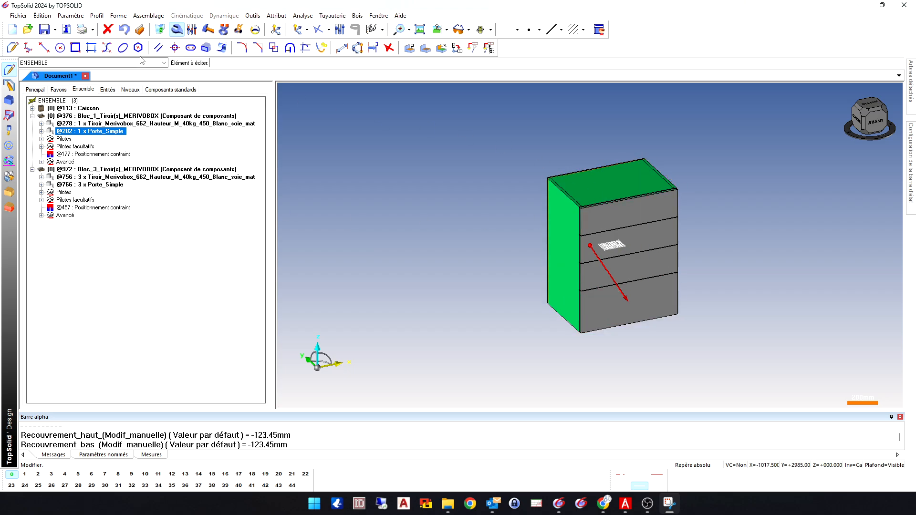
- Add a visualisation filter view listing the document's element types and hide the Cote_Gche type
right_click(133, 289)
mouse_move(200, 340)
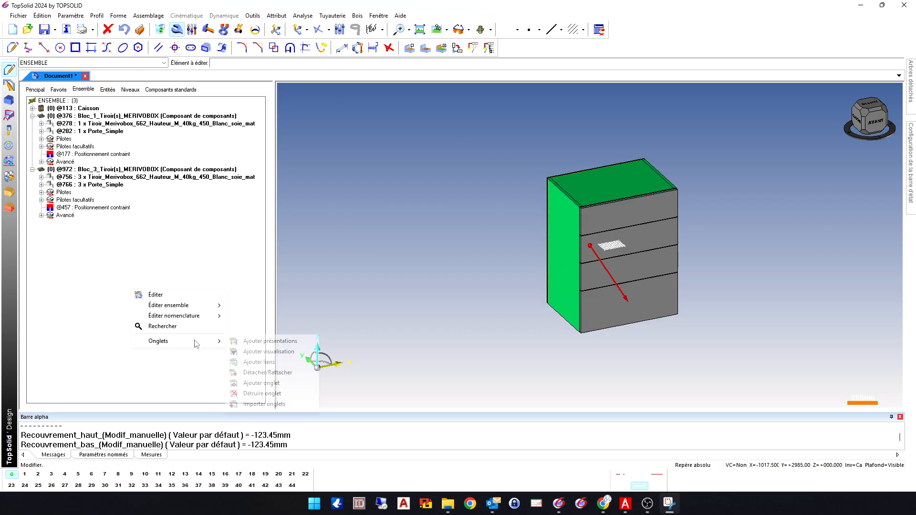
left_click(270, 351)
right_click(90, 109)
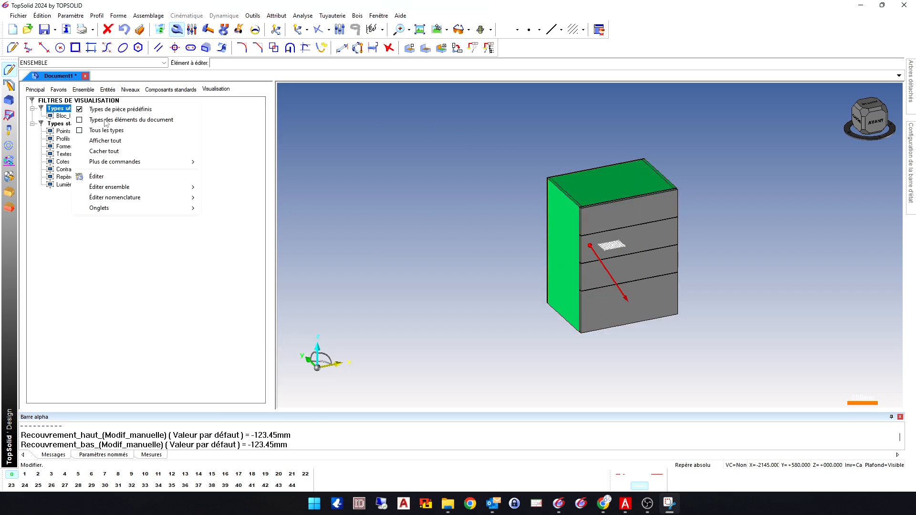
left_click(105, 122)
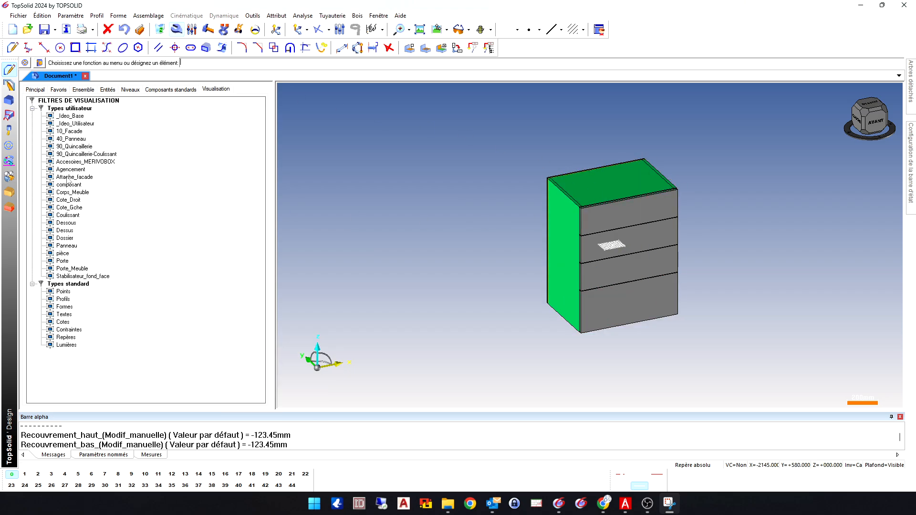
double_click(68, 208)
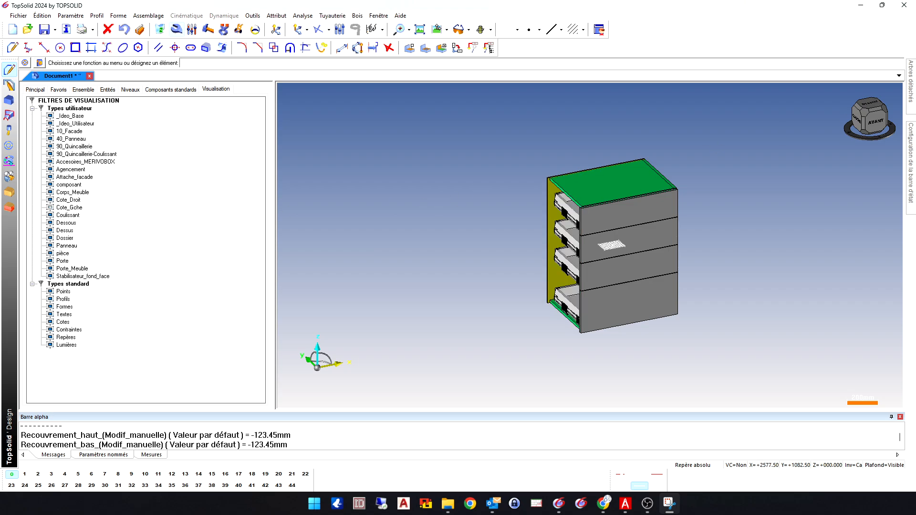
- Show the cabinet from the left side, edit the Caisson's driving dimensions and set its Longueur Y to 400 mm
left_click(857, 119)
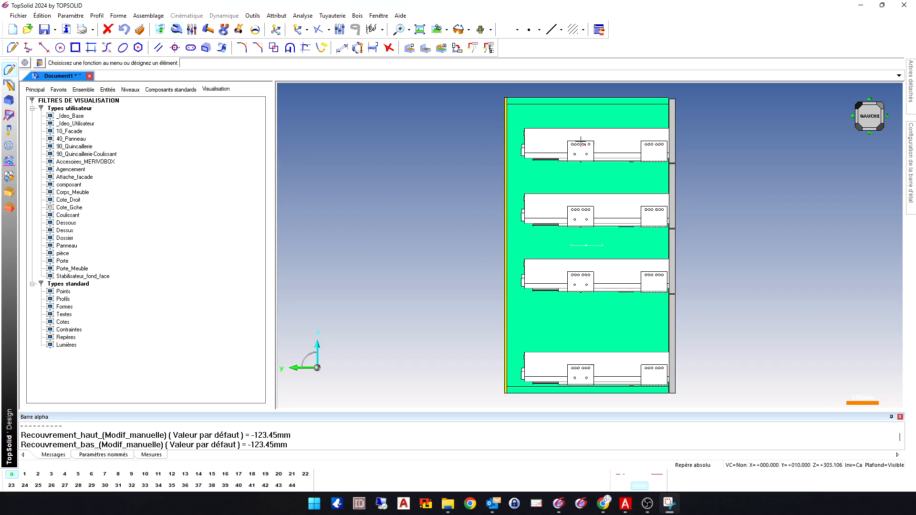
right_click(163, 378)
left_click(175, 381)
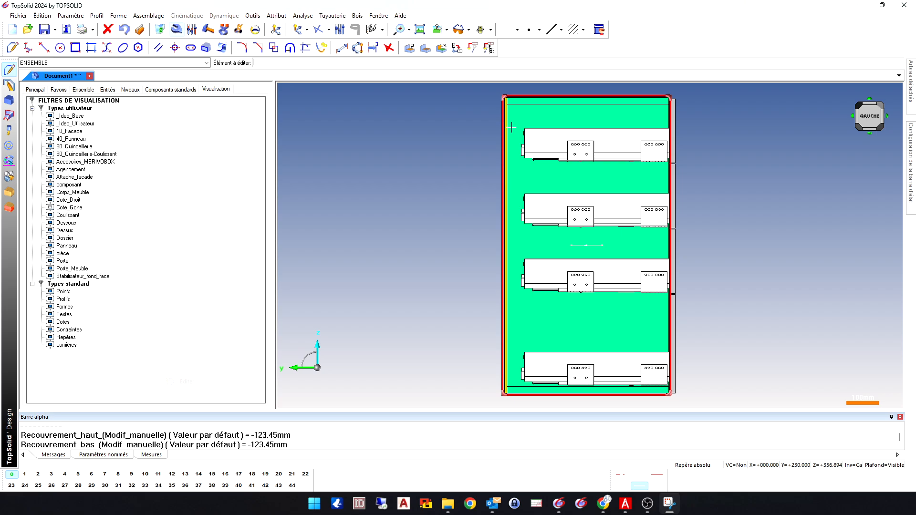
left_click(507, 113)
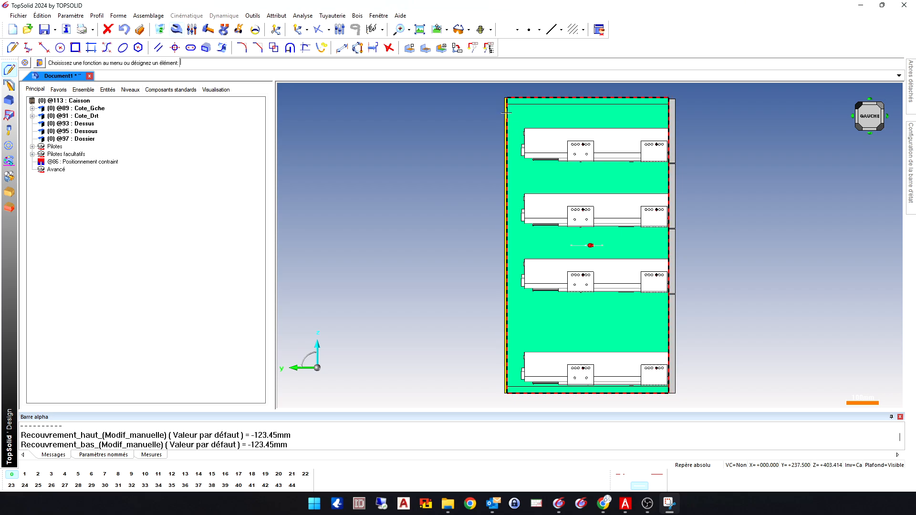
left_click(31, 146)
left_click(42, 154)
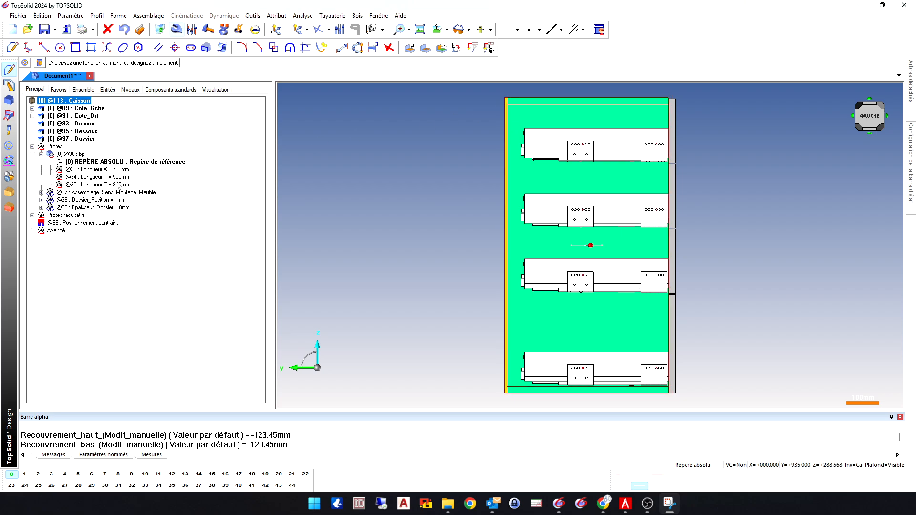
double_click(123, 177)
type("400")
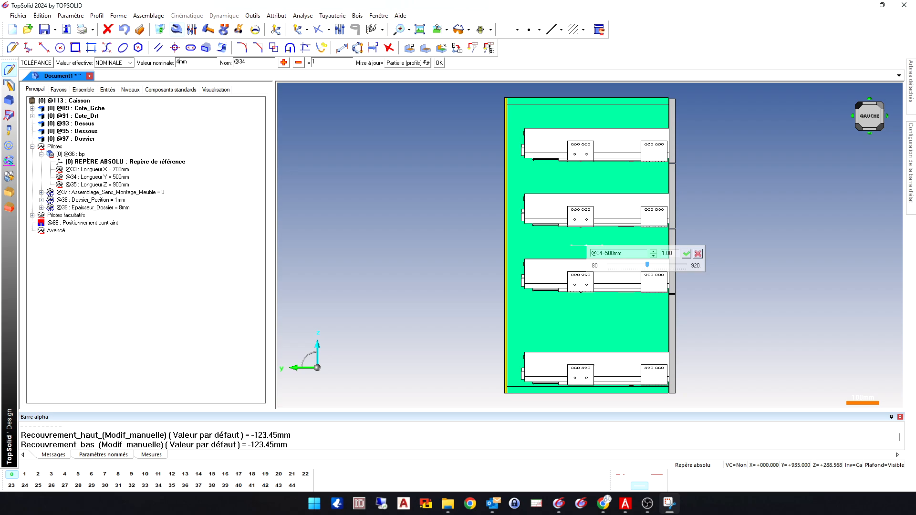
key("Return")
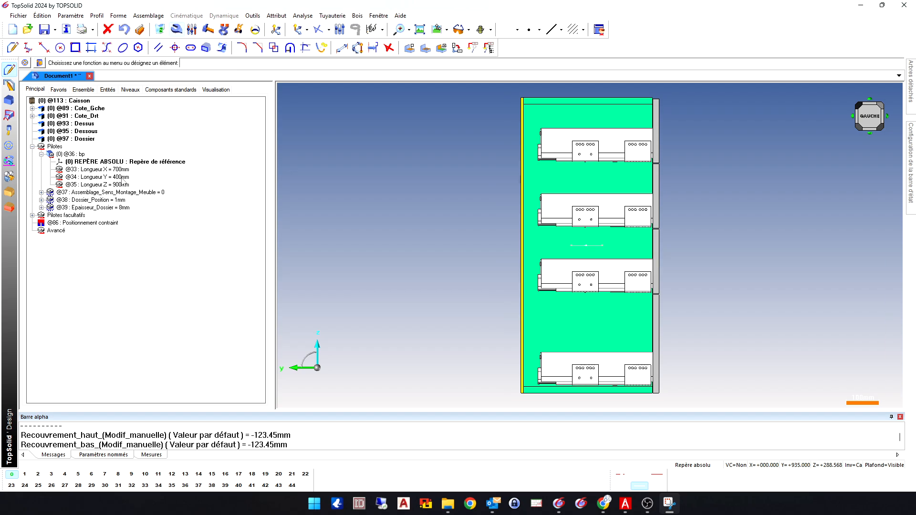
- Set the Caisson's Longueur Y to 600 mm and check the drawer designations in the assembly structure
double_click(123, 177)
type("600mm")
key("Return")
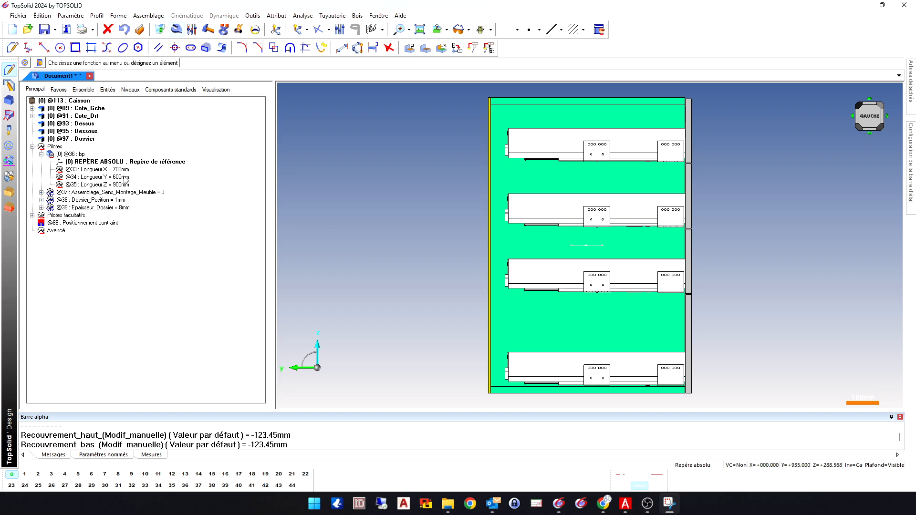
left_click(84, 89)
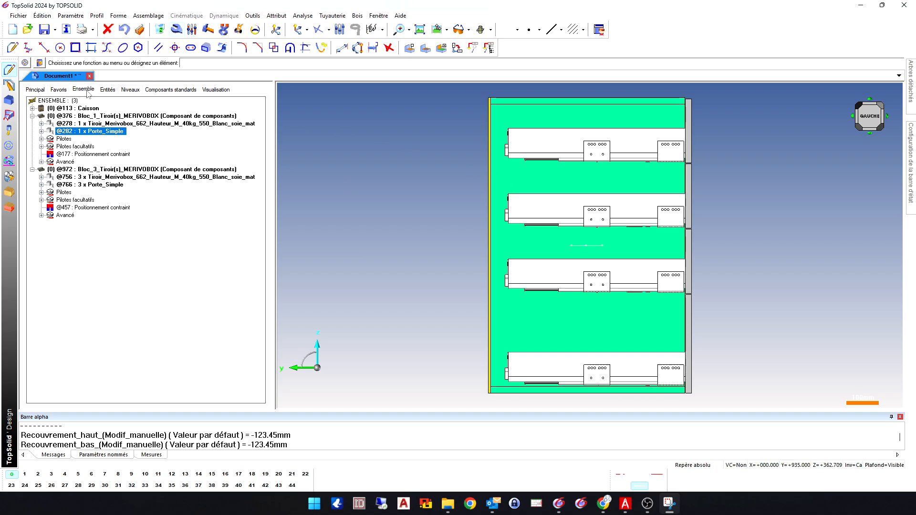
left_click(110, 91)
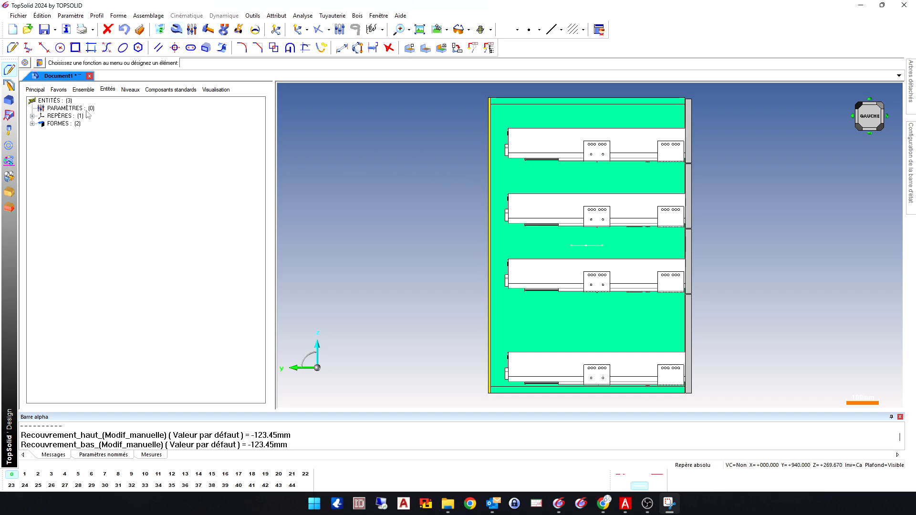
left_click(86, 91)
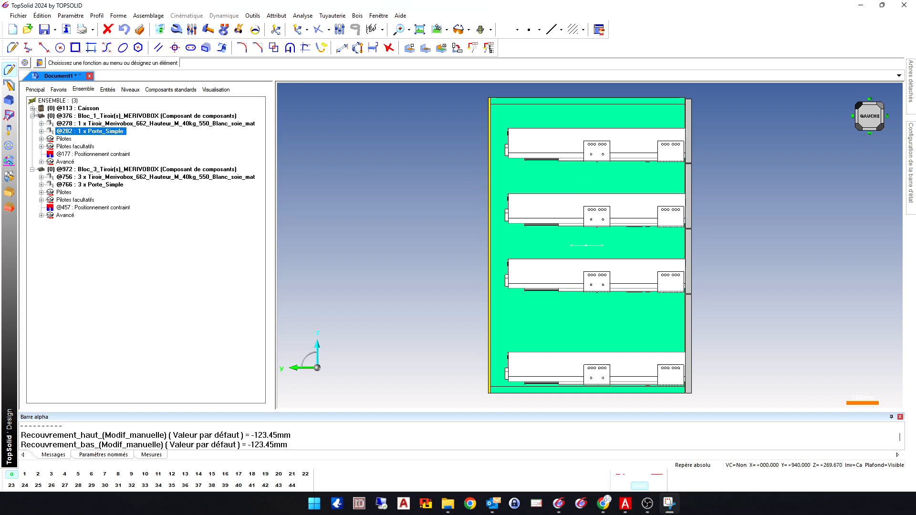
- Reopen the Caisson's driving dimensions and set its Longueur Y to 700 mm
double_click(40, 107)
double_click(117, 177)
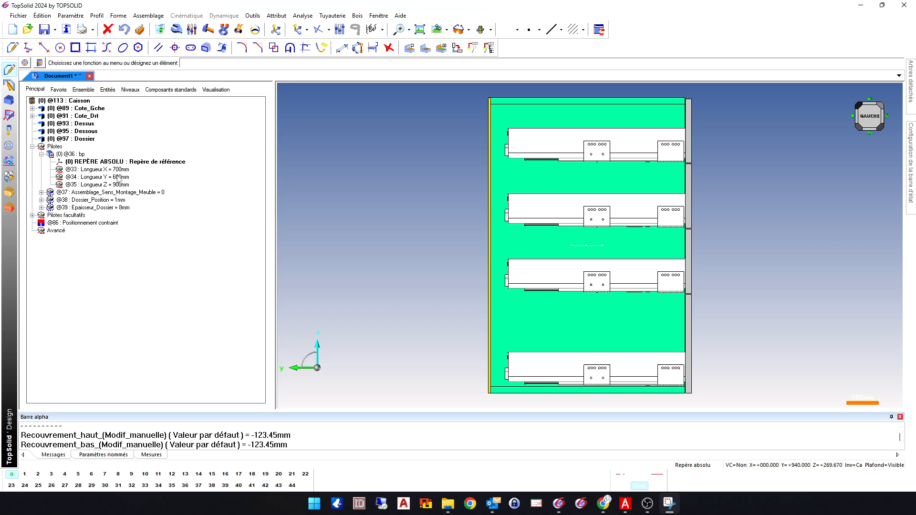
type("700mm")
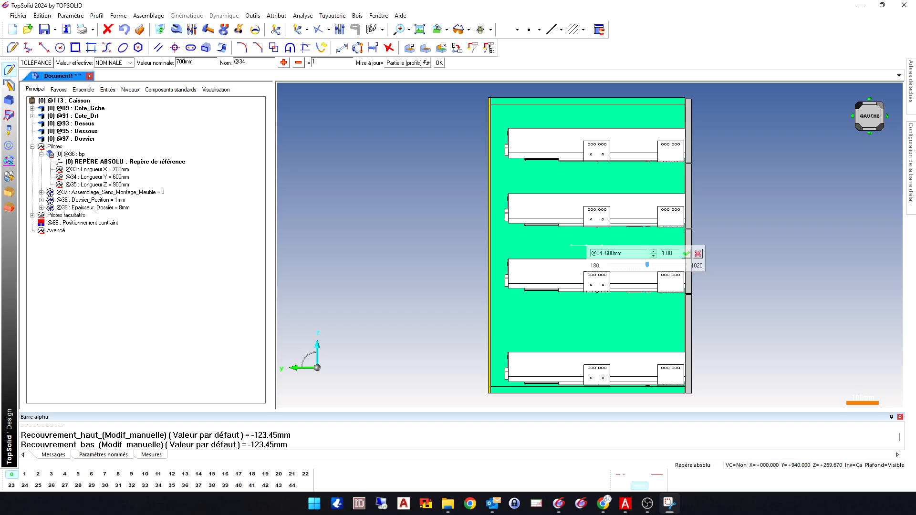
key("Return")
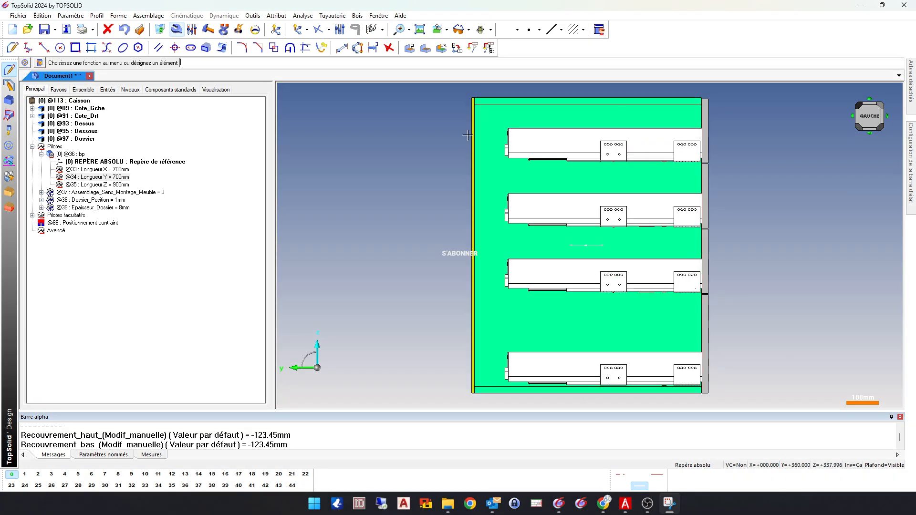
- Set the Caisson's Longueur Y to 500 mm and show the assembly structure again
left_click(116, 180)
type("500")
key("Return")
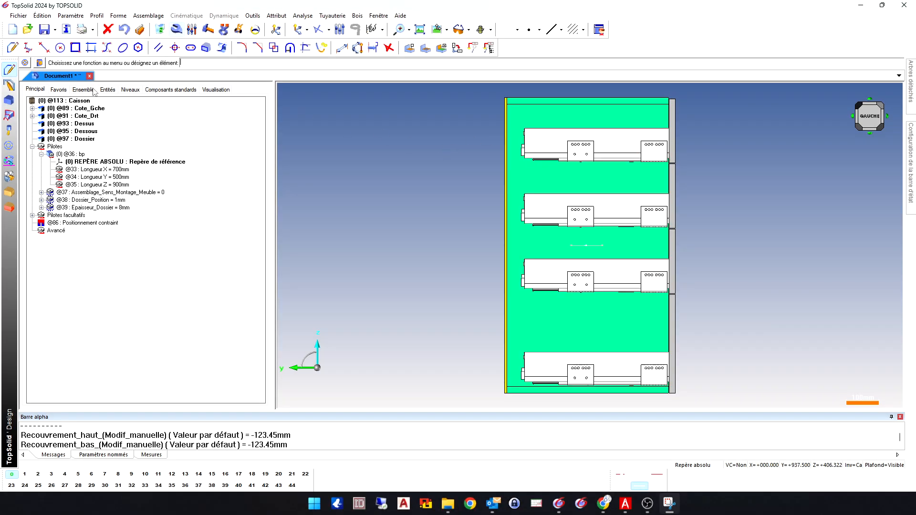
left_click(107, 90)
left_click(83, 89)
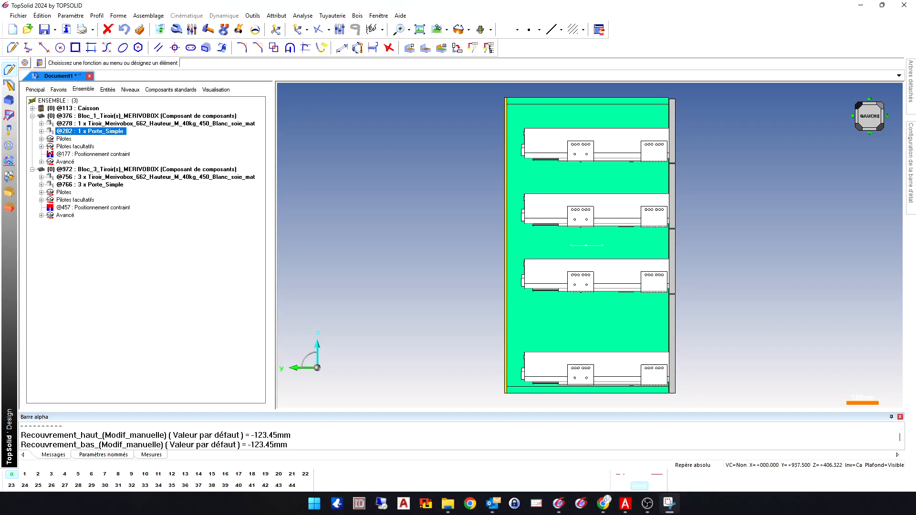
- Examine the one-drawer block's optional drivers, especially the predefined BLUM and SERVODRIVE values of Jeu_arriere_tiroir
left_click(42, 147)
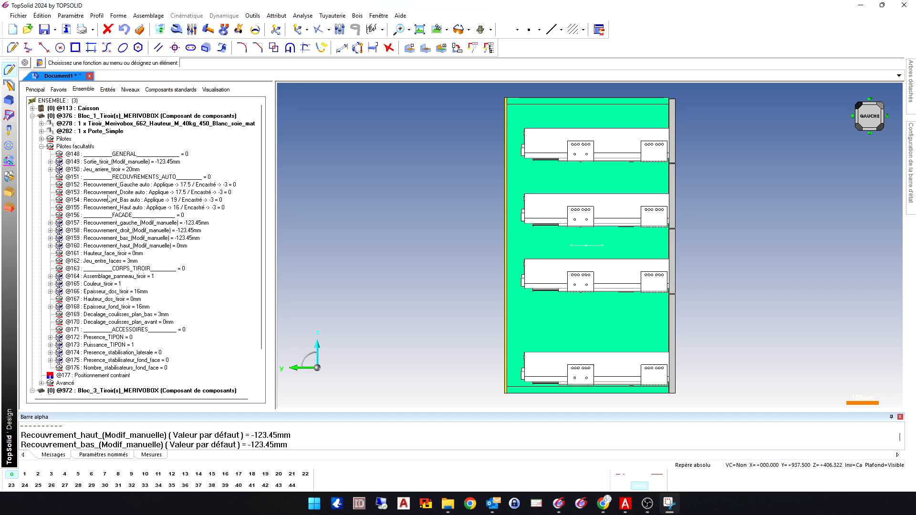
left_click(107, 170)
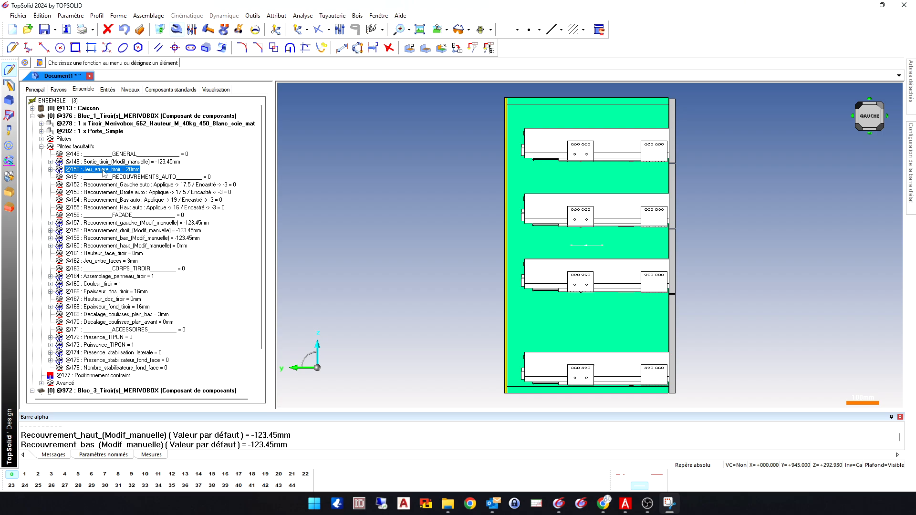
left_click(50, 170)
left_click(59, 177)
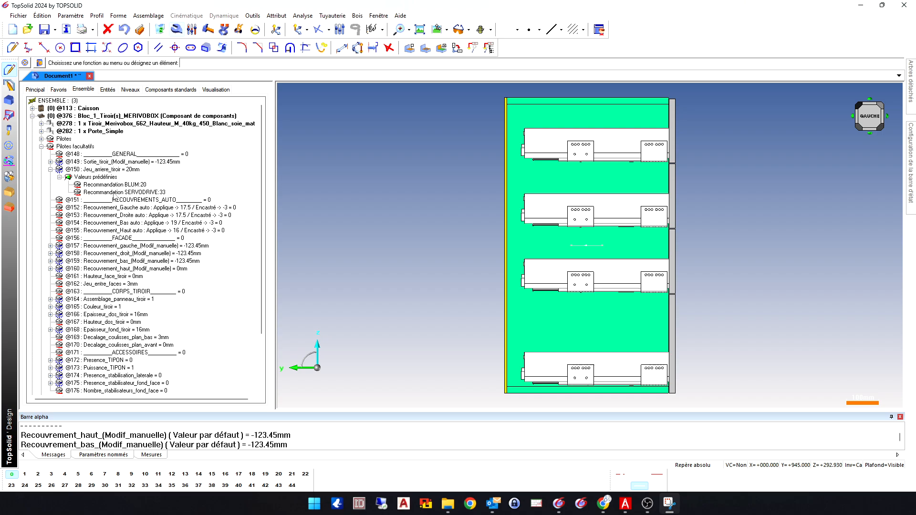
left_click(127, 187)
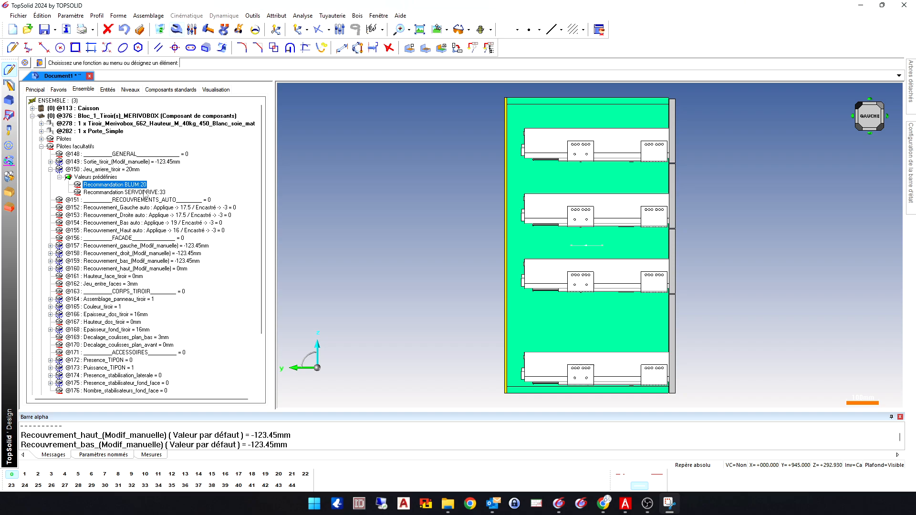
left_click(145, 194)
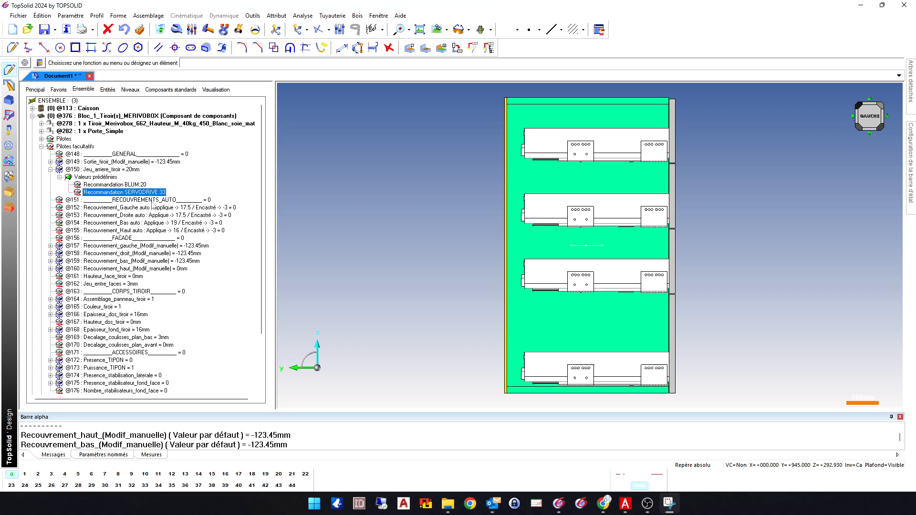
- Set the rear drawer clearance (Jeu_arriere_tiroir) of the one-drawer block to -100 mm
double_click(132, 170)
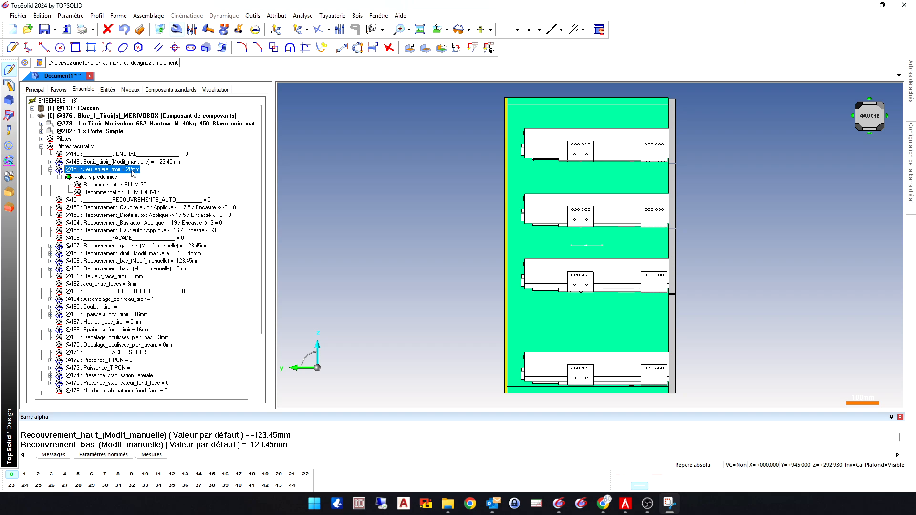
right_click(134, 169)
left_click(160, 193)
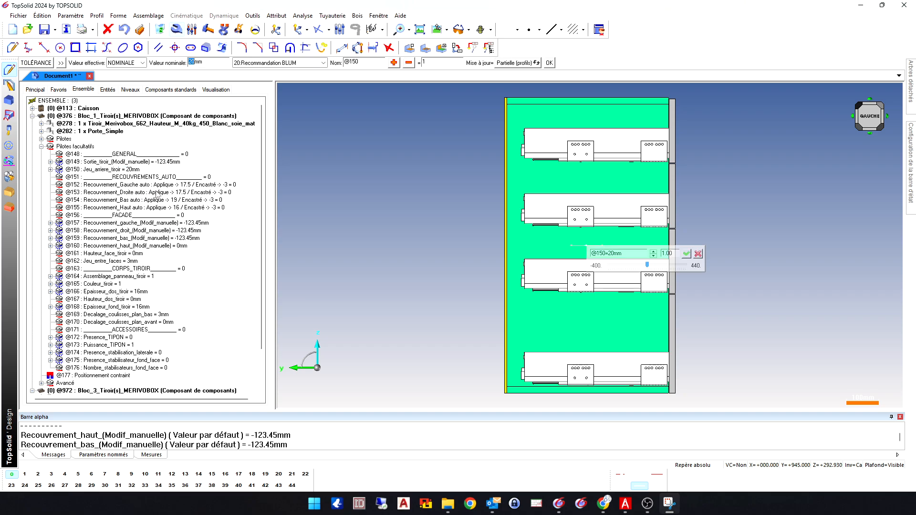
key("BackSpace")
key("Return")
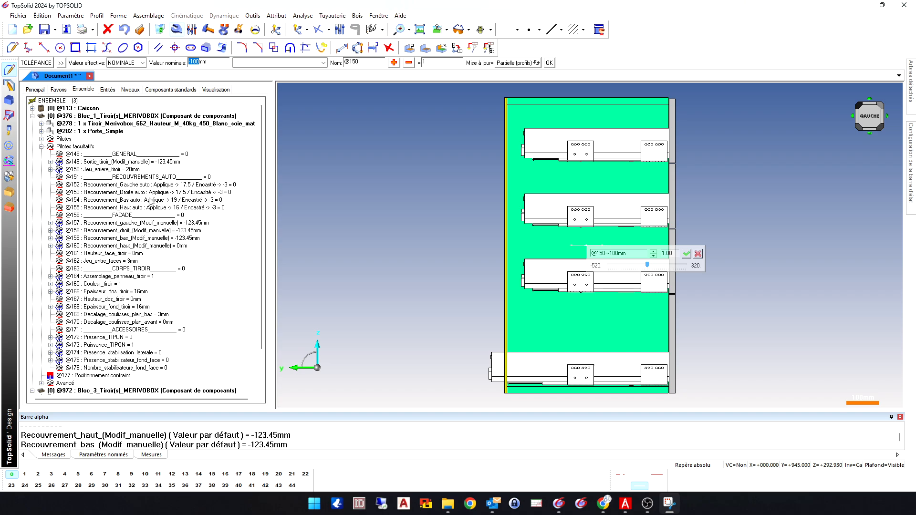
scroll(131, 172, "down", 2)
left_click(132, 171)
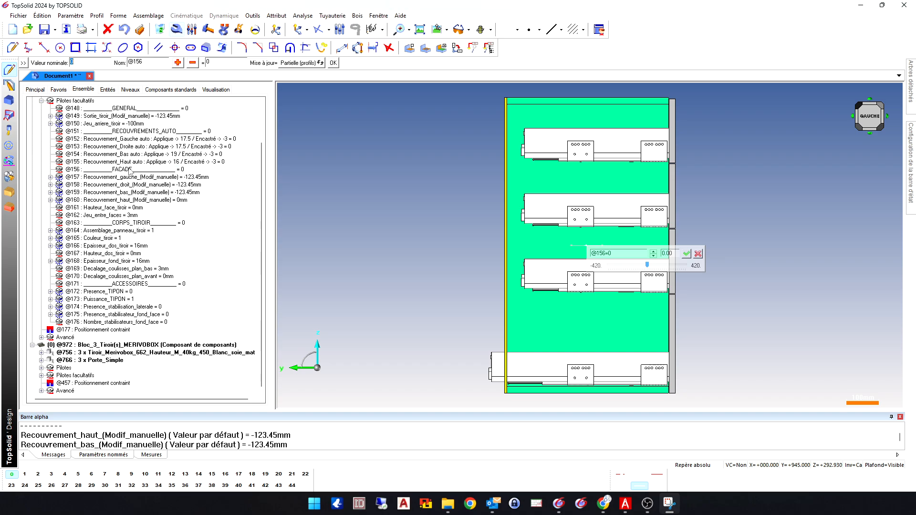
scroll(135, 184, "up", 2)
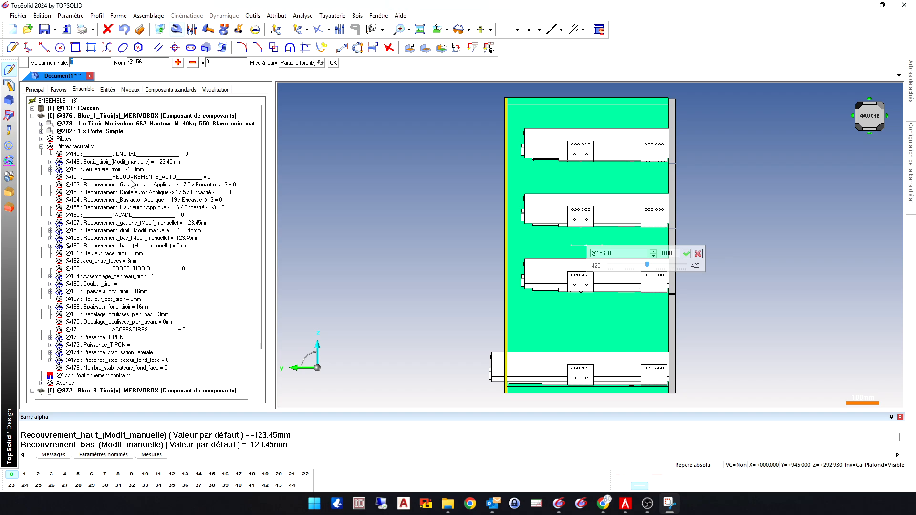
- Set the one-drawer block's rear clearance (Jeu_arriere_tiroir) to 20 mm
right_click(130, 170)
left_click(151, 189)
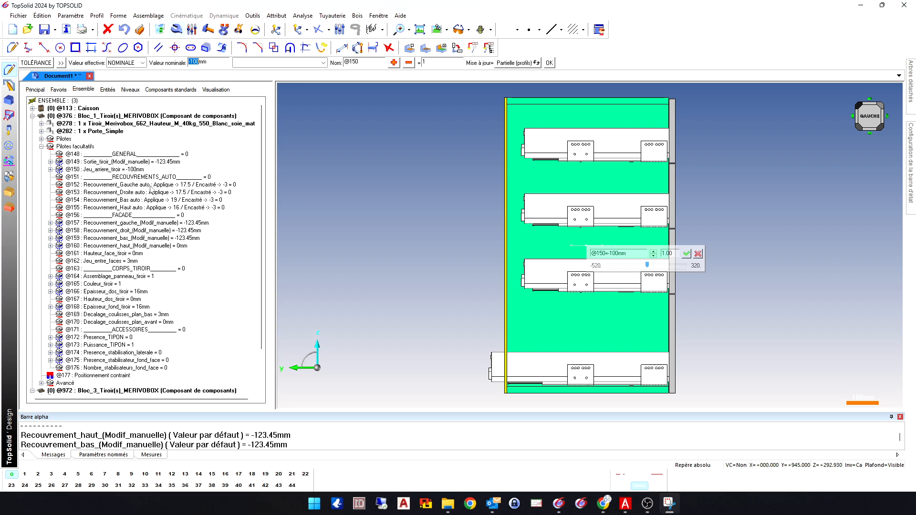
type("20")
key("Return")
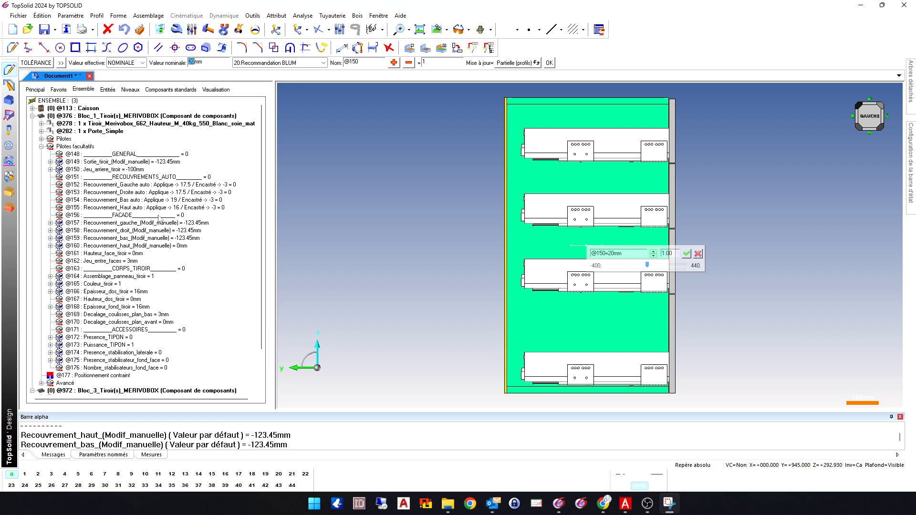
- Set the manual drawer extension (Sortie_tiroir) of the one-drawer block to 200 mm and view the opened drawer in perspective
scroll(127, 163, "down", 2)
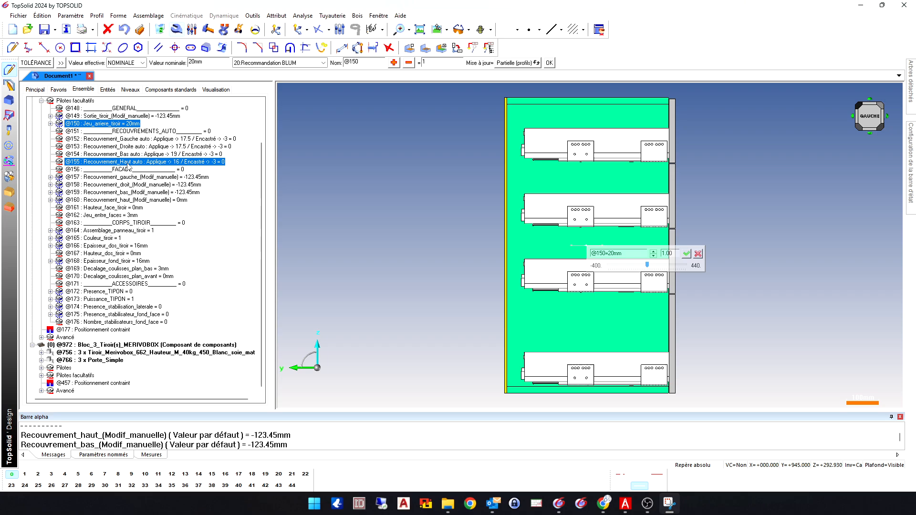
left_click(116, 117)
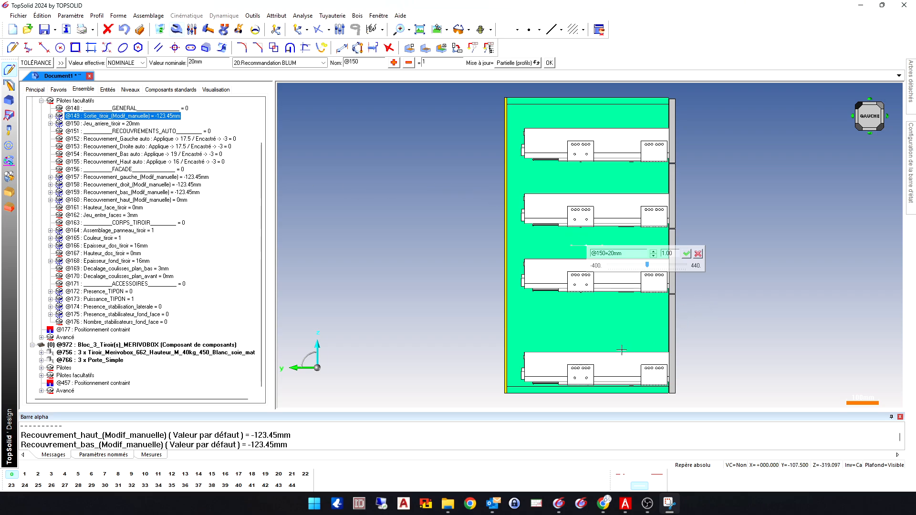
right_click(124, 117)
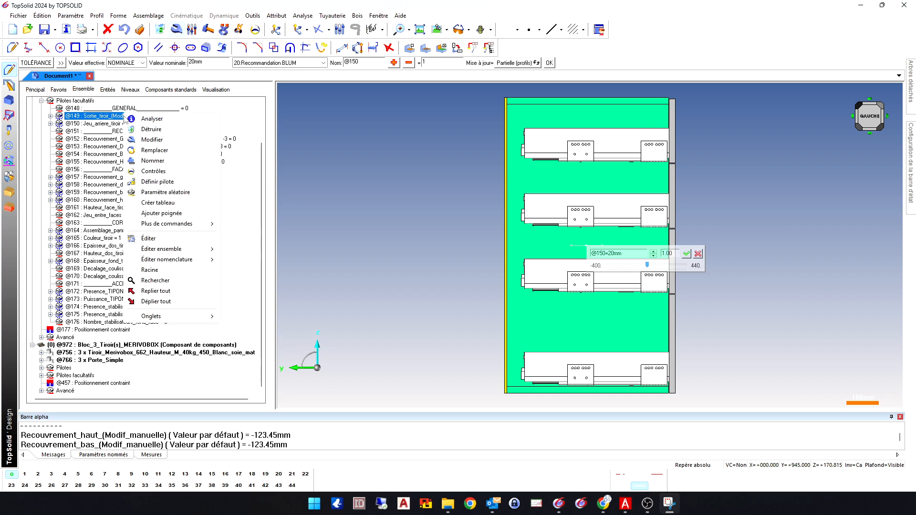
left_click(151, 139)
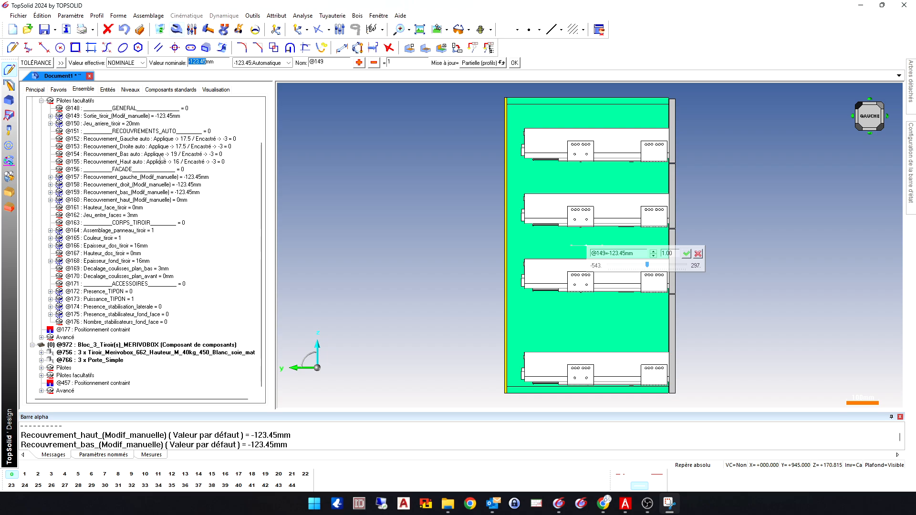
type("200")
key("Return")
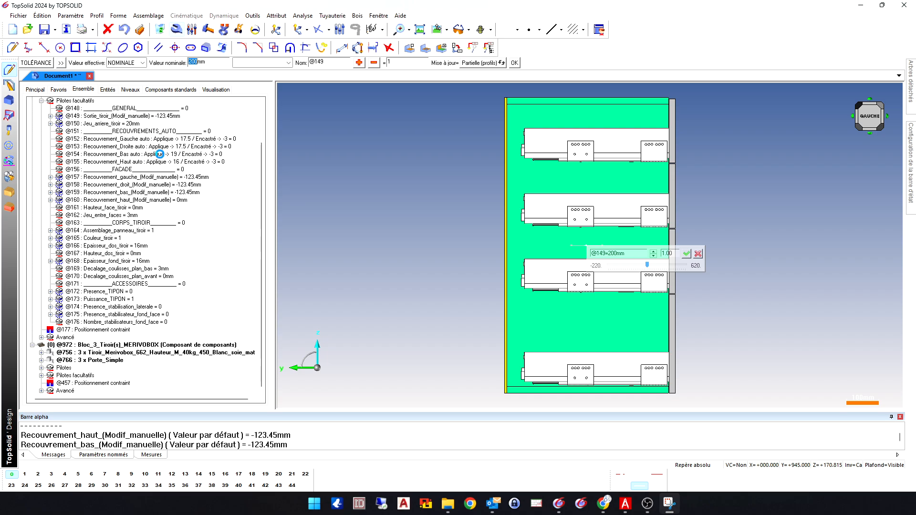
scroll(577, 184, "down", 4)
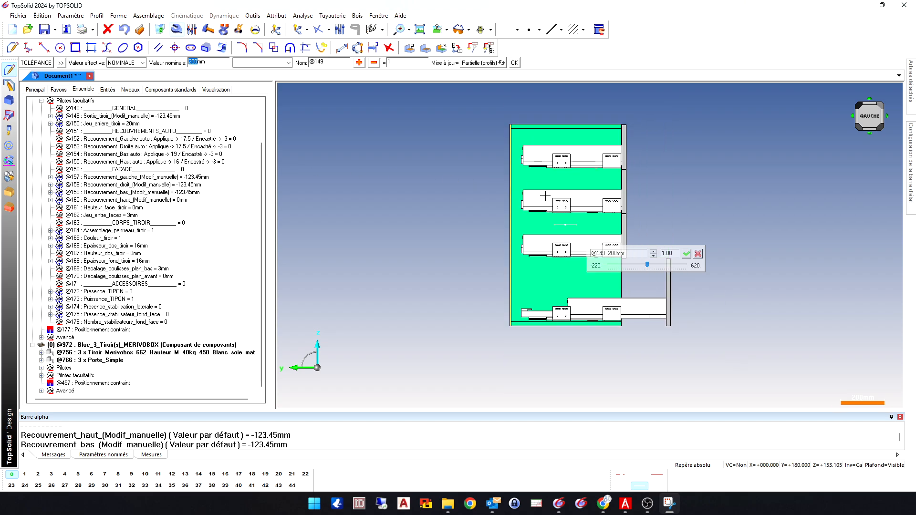
middle_click_drag(699, 212, 666, 226)
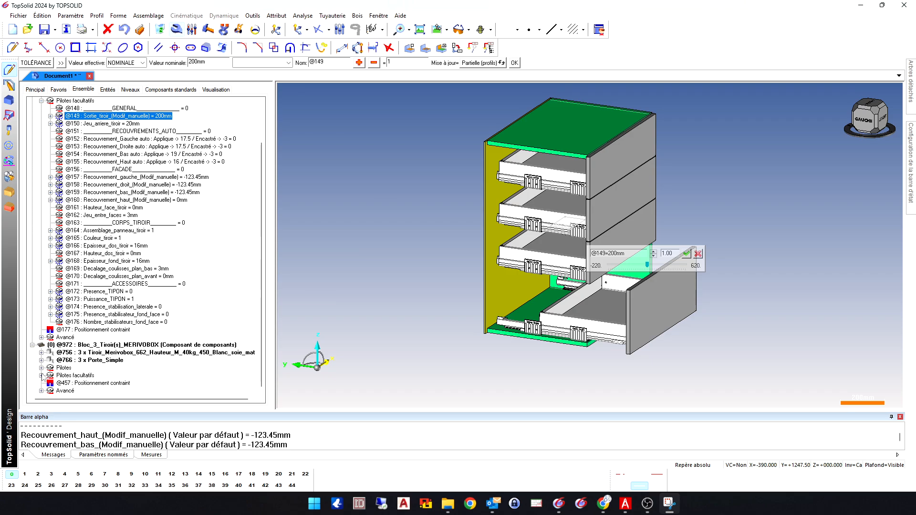
- Set the manual drawer extension (Sortie_tiroir) of the three-drawer block to 100 mm and view the opened drawers
left_click(42, 376)
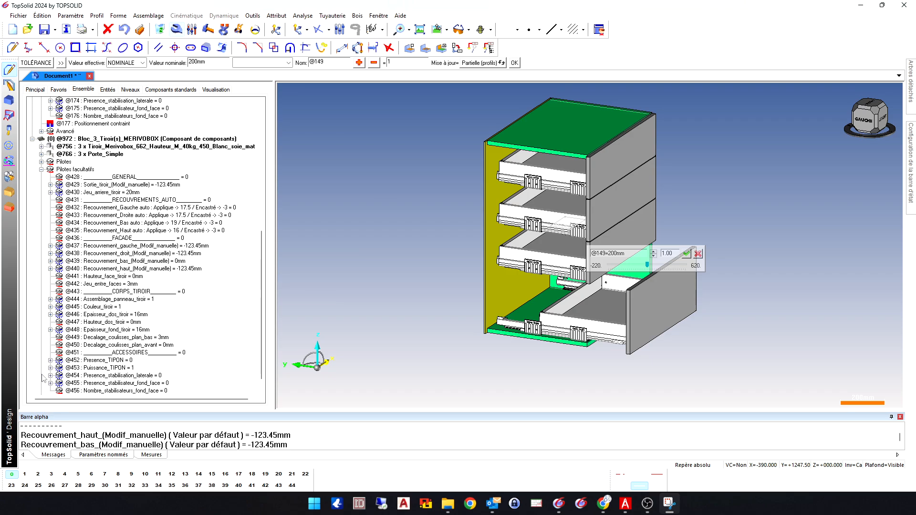
right_click(156, 185)
left_click(184, 207)
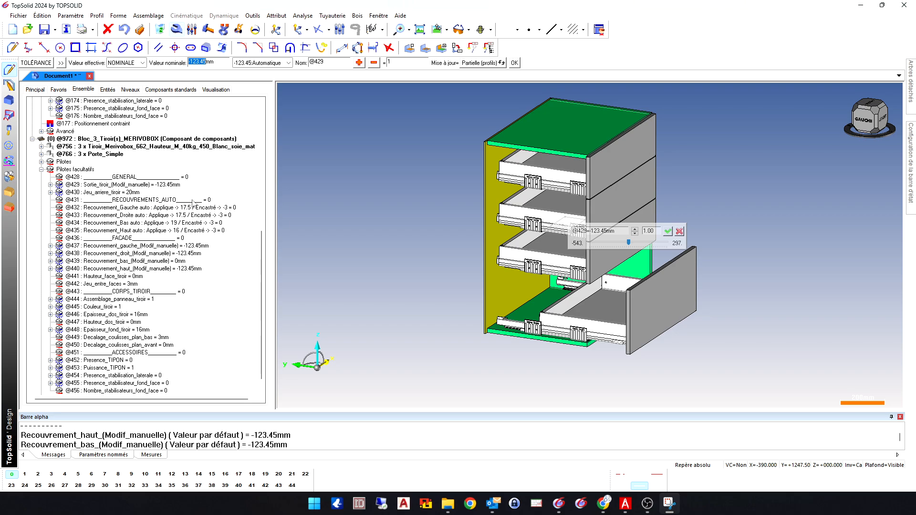
type("100")
key("Return")
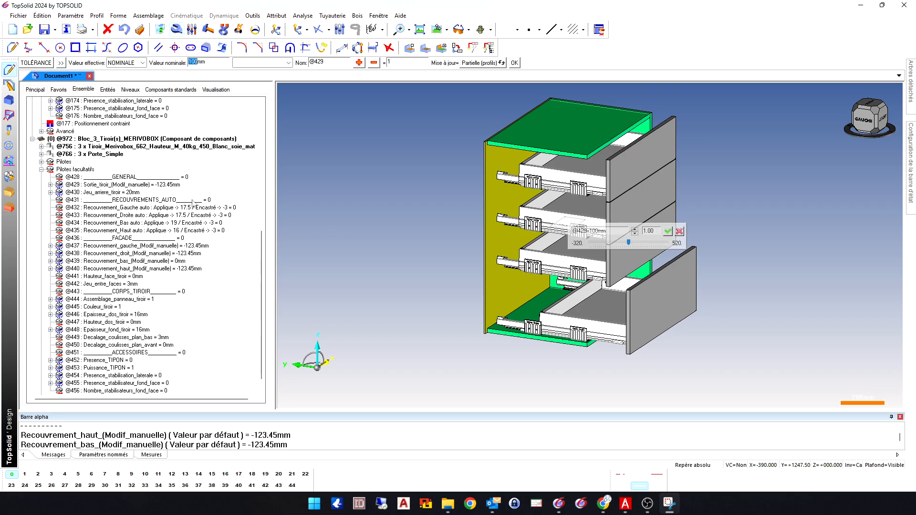
middle_click_drag(534, 175, 476, 218)
left_click(515, 62)
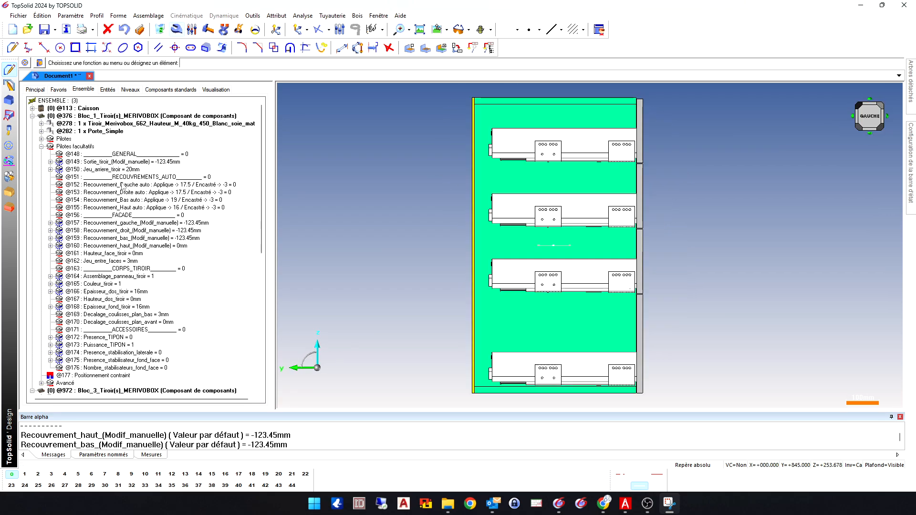
- Set the drawer type (Type_tiroir) of the one-drawer block to 2:Encastré and view its front inside the cabinet
left_click(154, 186)
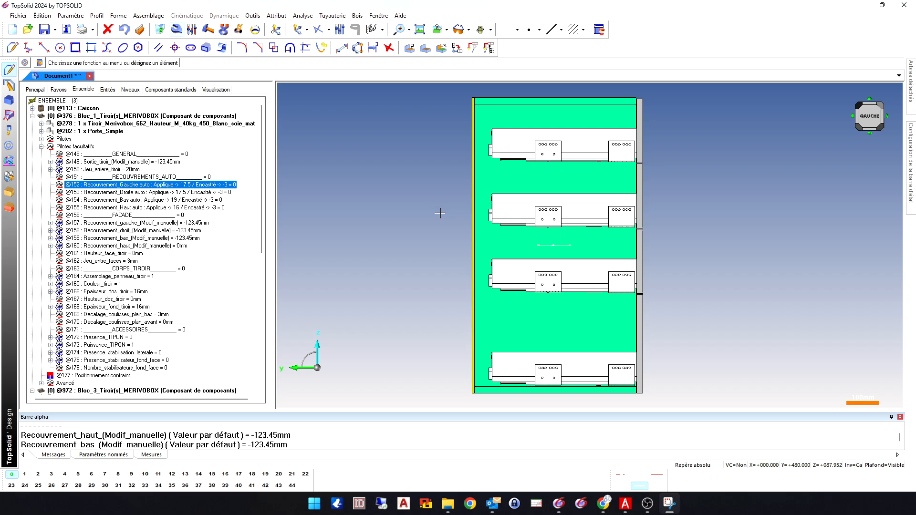
middle_click_drag(767, 273, 697, 287)
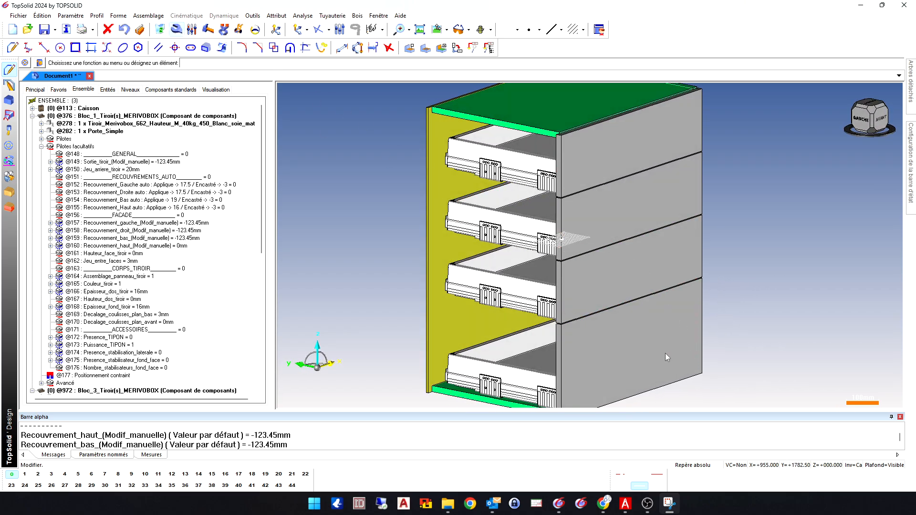
left_click(612, 338)
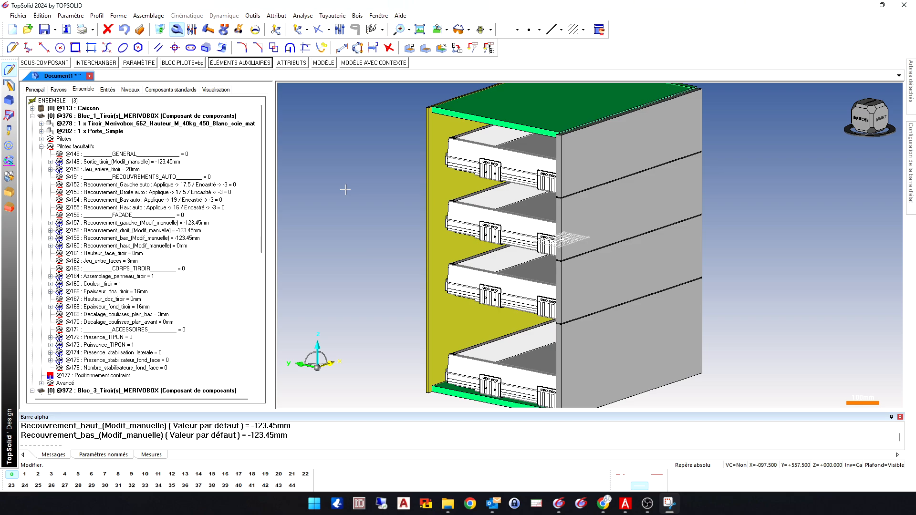
left_click(143, 63)
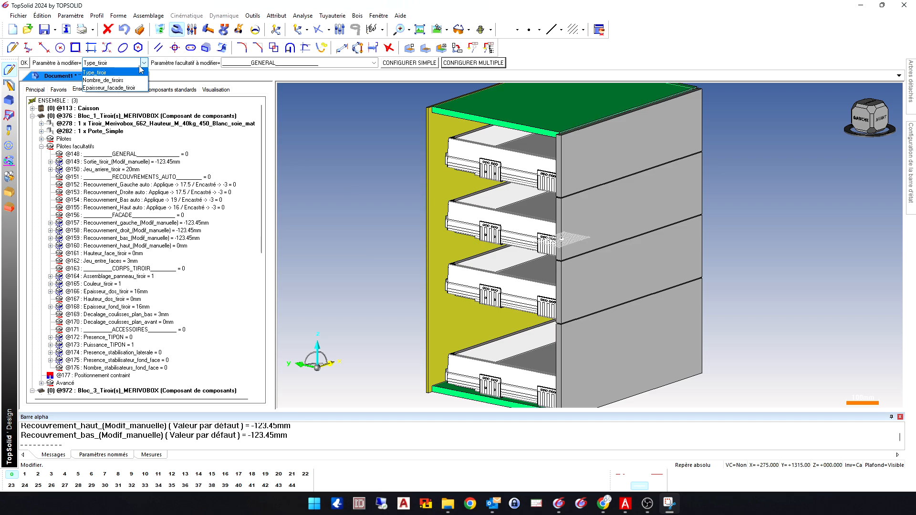
left_click(123, 73)
left_click(120, 65)
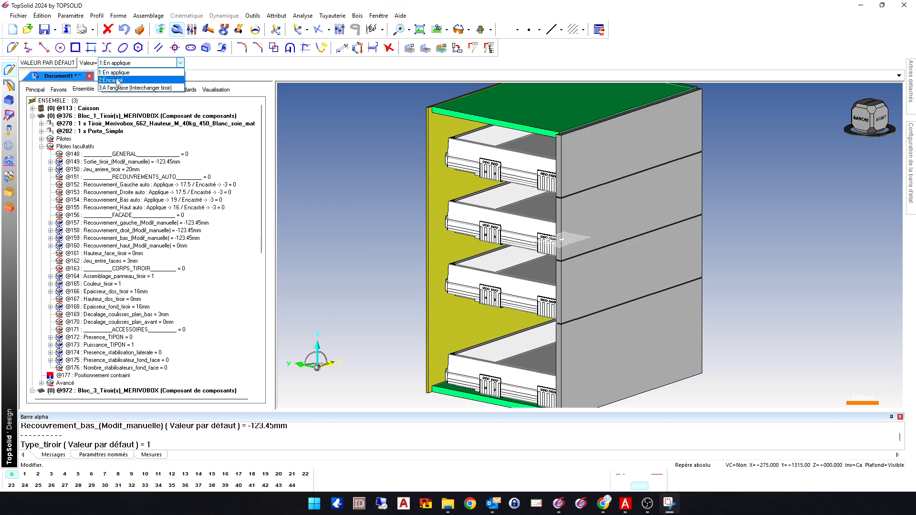
left_click(116, 80)
scroll(301, 178, "down", 4)
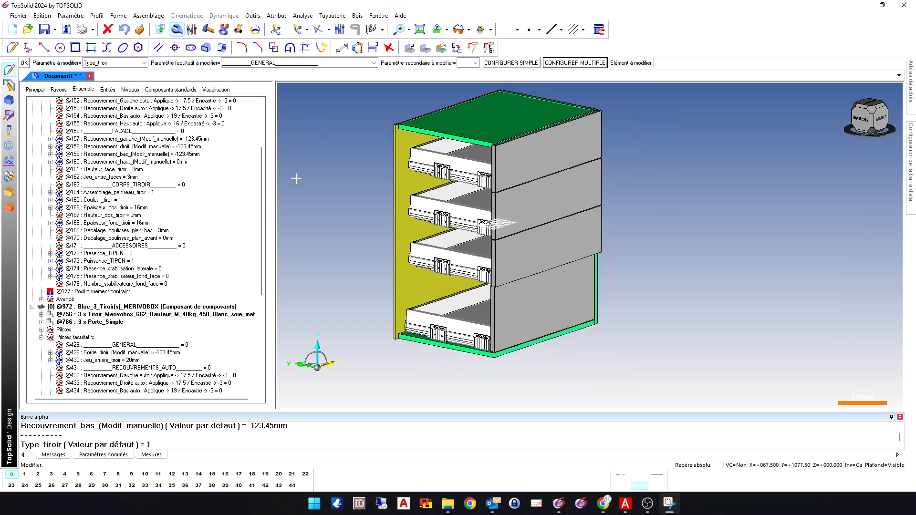
scroll(535, 324, "up", 3)
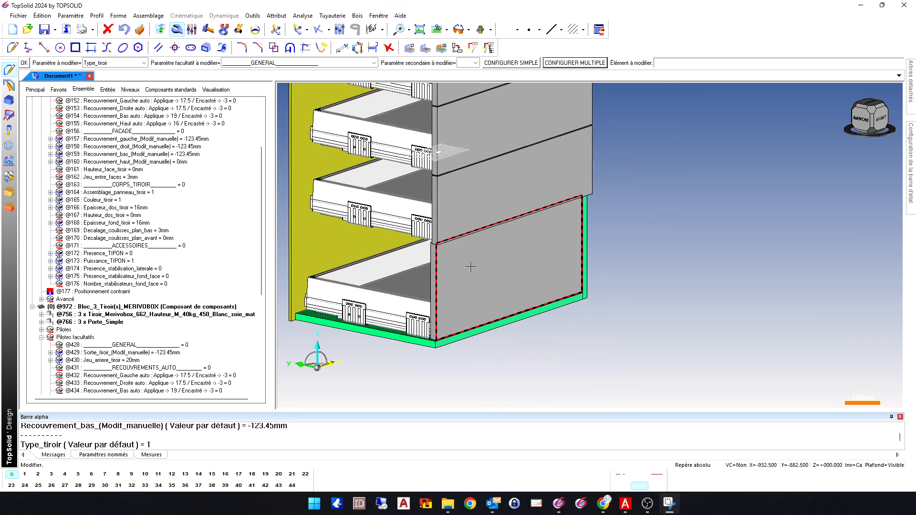
- Set the drawer type (Type_tiroir) of the three-drawer block to 2:Encastré and view the whole cabinet
left_click(178, 31)
left_click(489, 185)
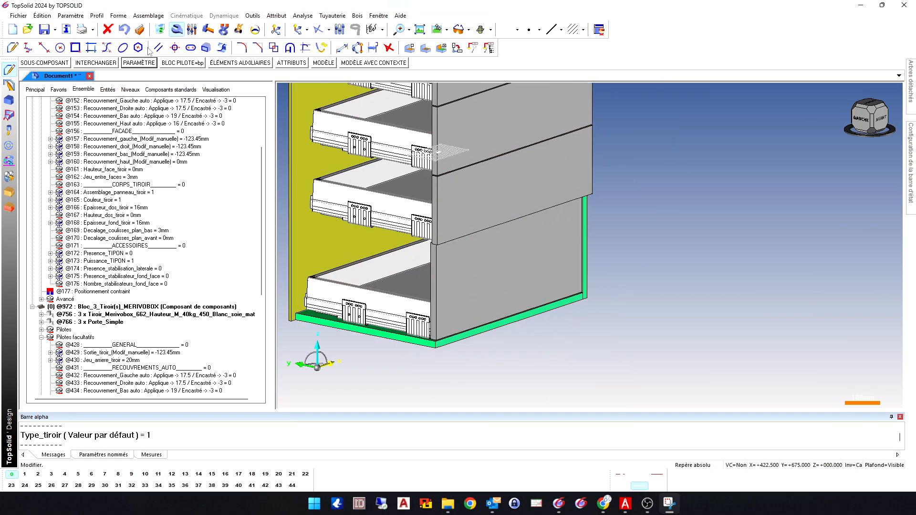
left_click(141, 64)
left_click(138, 63)
left_click(104, 73)
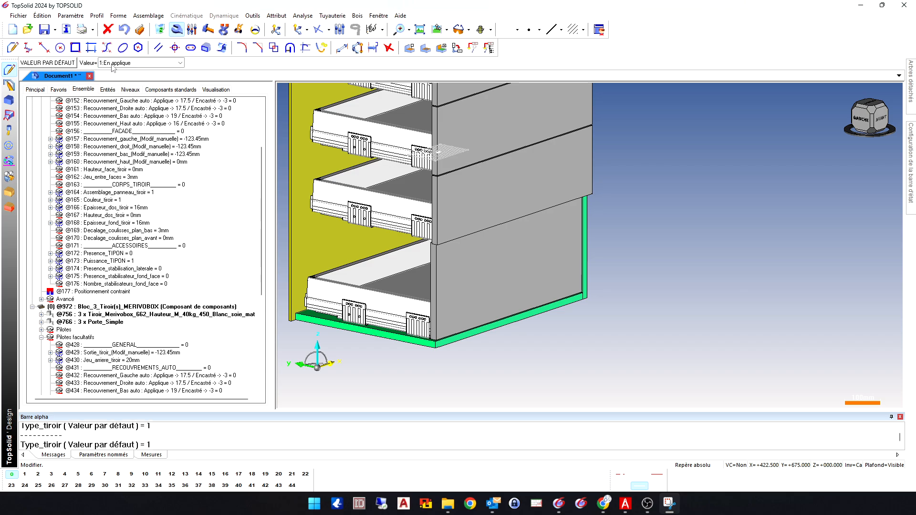
left_click(112, 64)
left_click(120, 73)
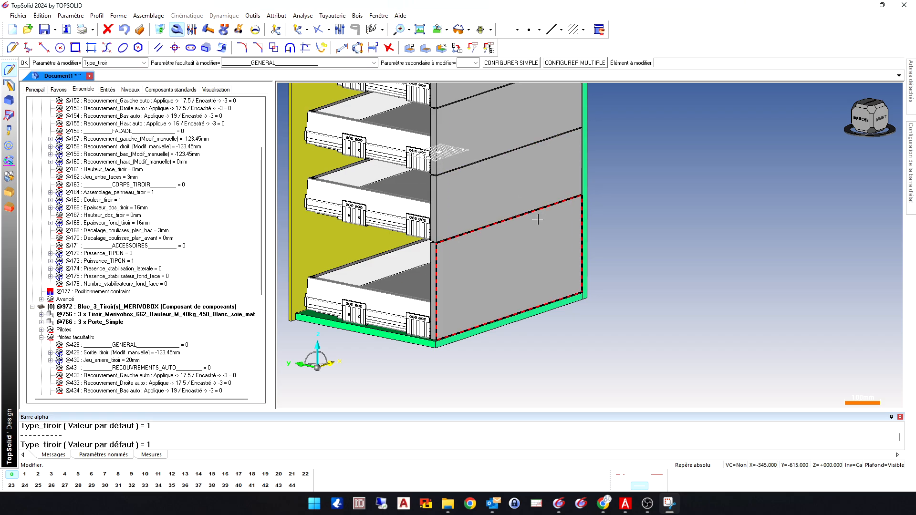
scroll(566, 115, "down", 2)
scroll(564, 113, "up", 5)
scroll(555, 129, "down", 4)
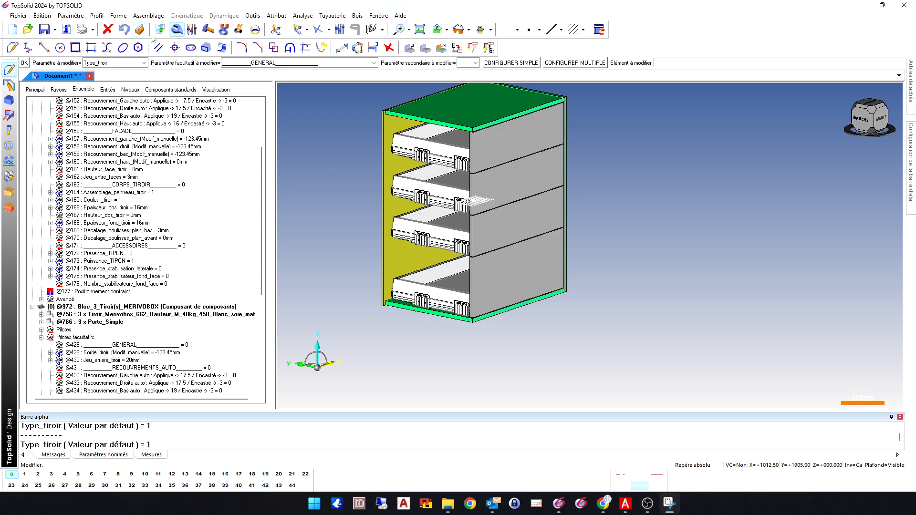
- Set the three-drawer block's drawer type (Type_tiroir) back to 1:En applique
left_click(143, 63)
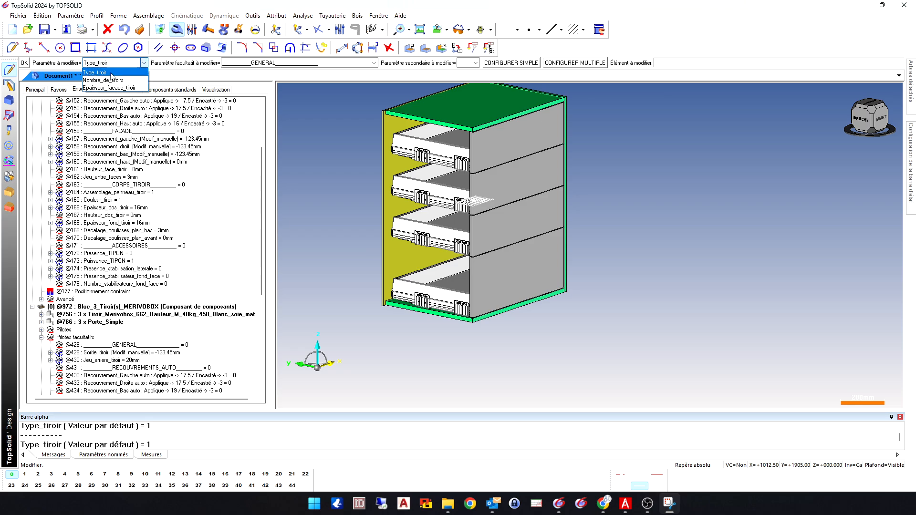
left_click(119, 72)
left_click(123, 66)
left_click(122, 68)
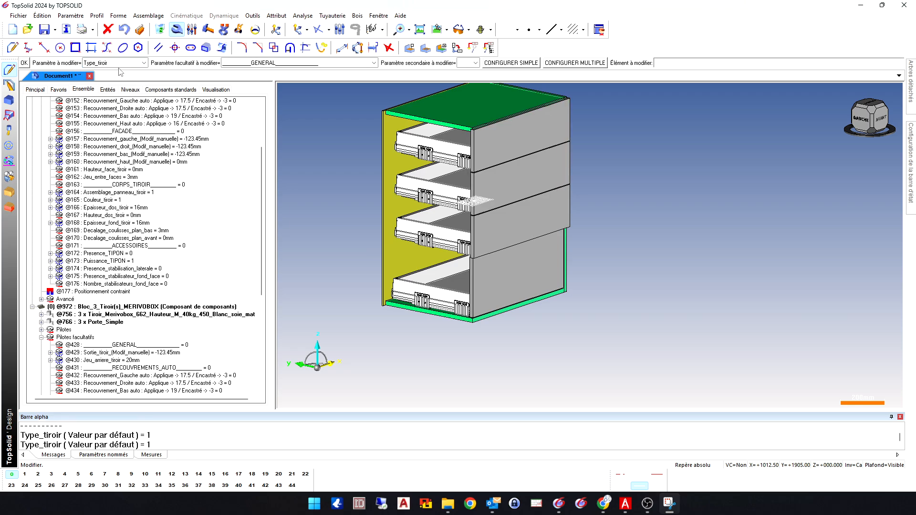
- Set the one-drawer block's drawer type (Type_tiroir) back to 1:En applique and finish the modification
left_click(176, 31)
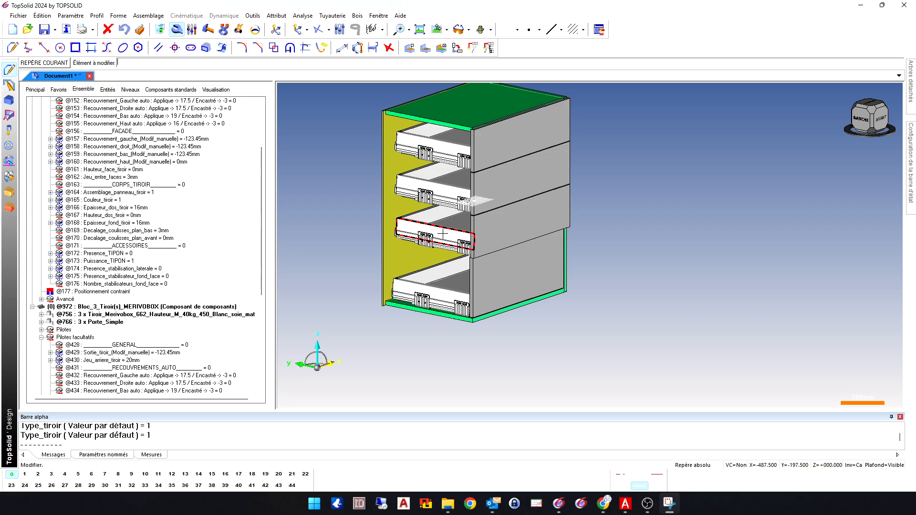
left_click(495, 280)
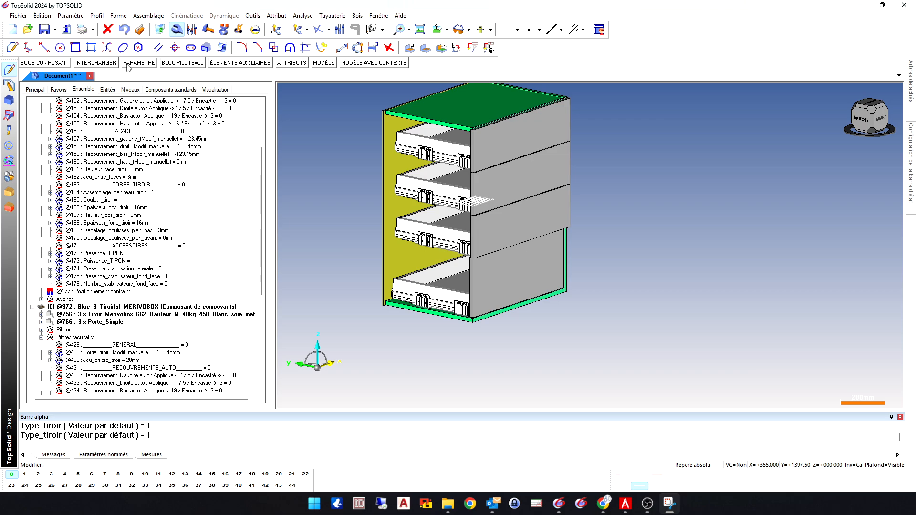
left_click(128, 64)
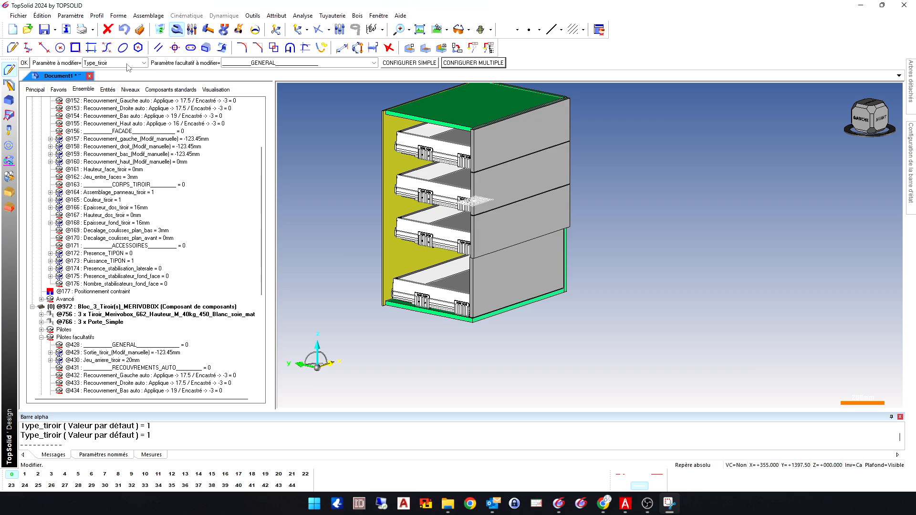
left_click(126, 66)
left_click(126, 71)
left_click(127, 63)
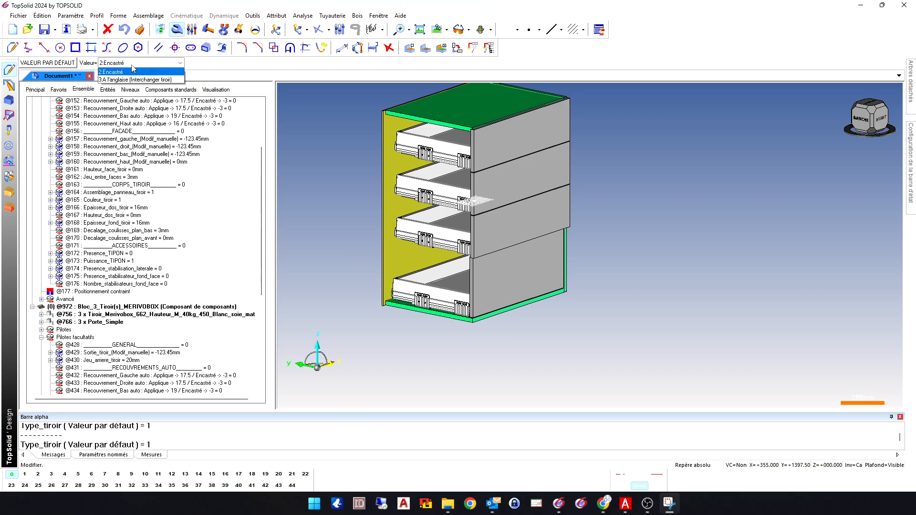
left_click(125, 72)
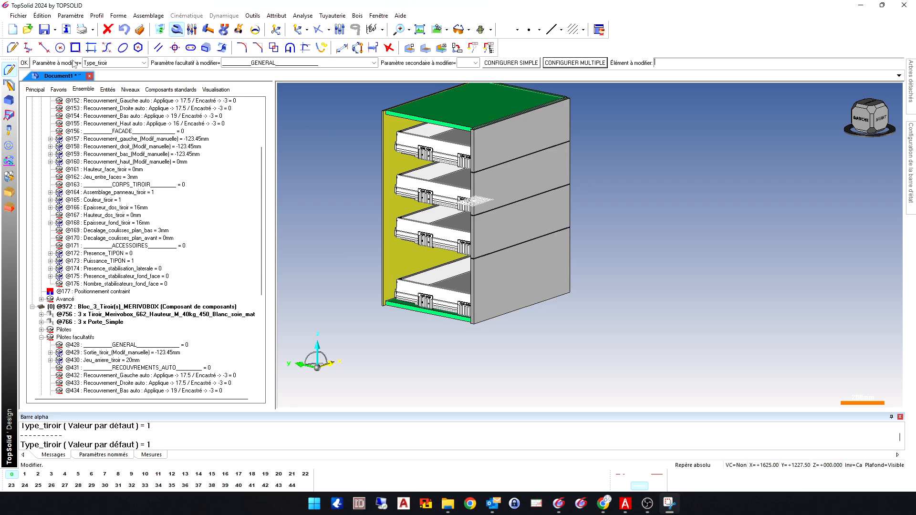
left_click(24, 63)
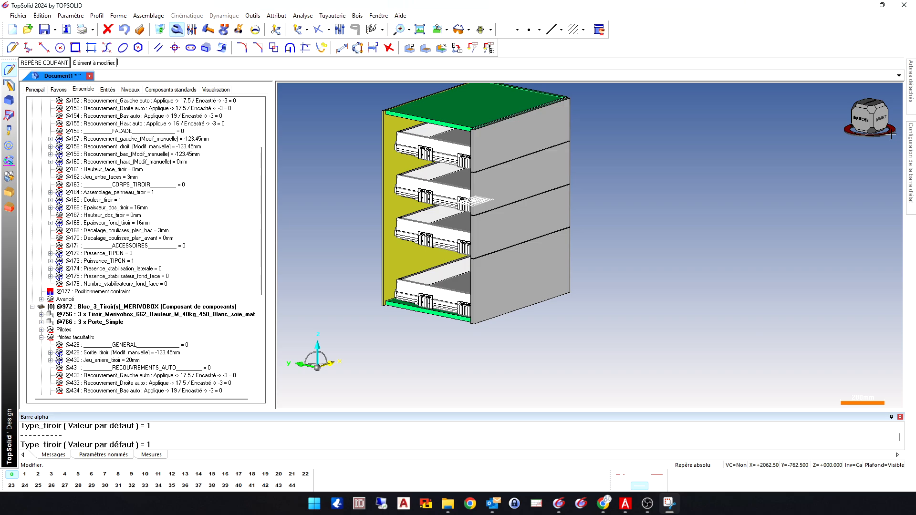
- Examine the one-drawer block's automatic overlap drivers and its manual façade overlap drivers against the side and front views
left_click(861, 118)
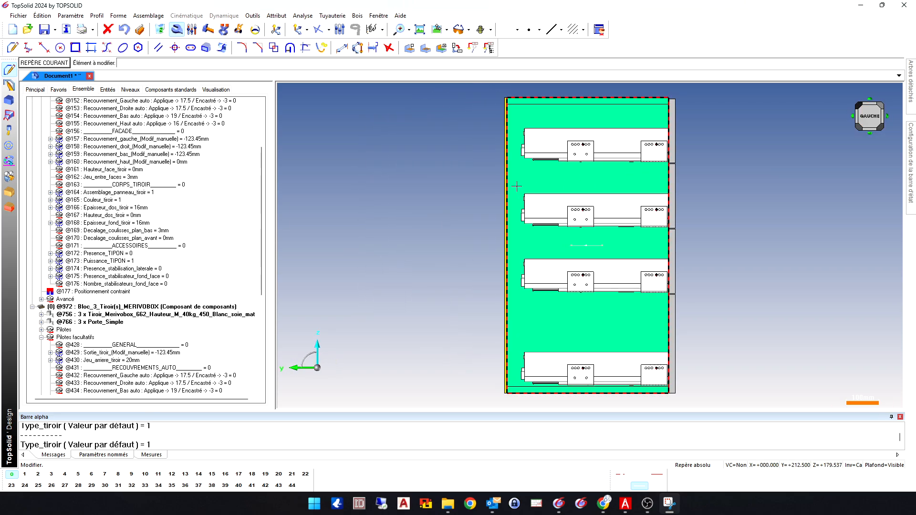
scroll(214, 166, "up", 1)
left_click(185, 124)
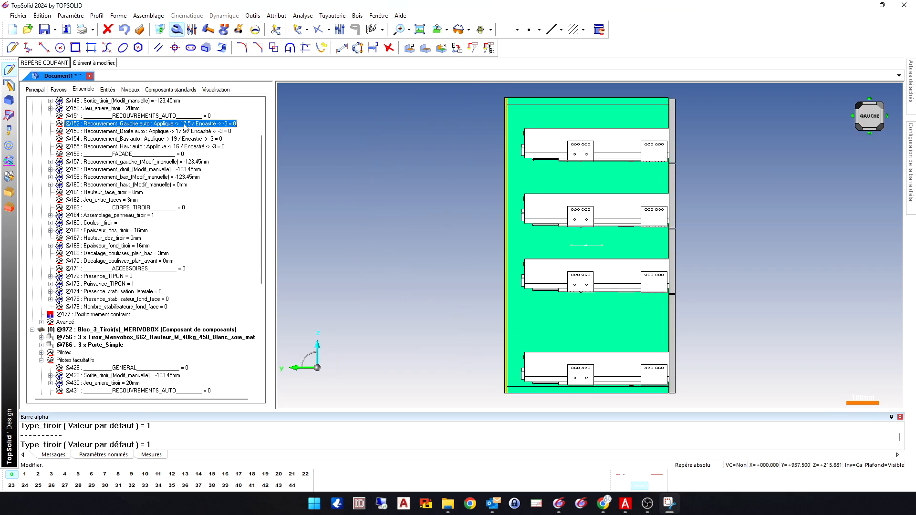
left_click(189, 131)
left_click(190, 139)
left_click(191, 146)
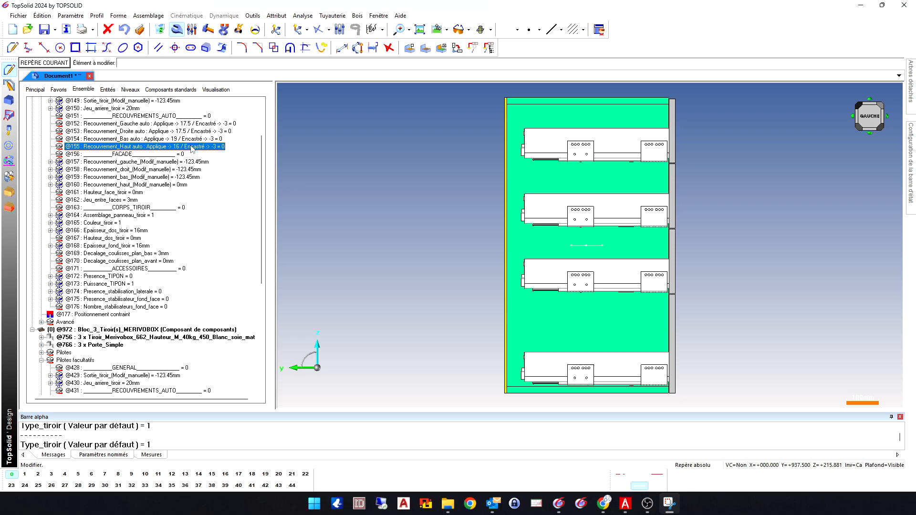
left_click(145, 124)
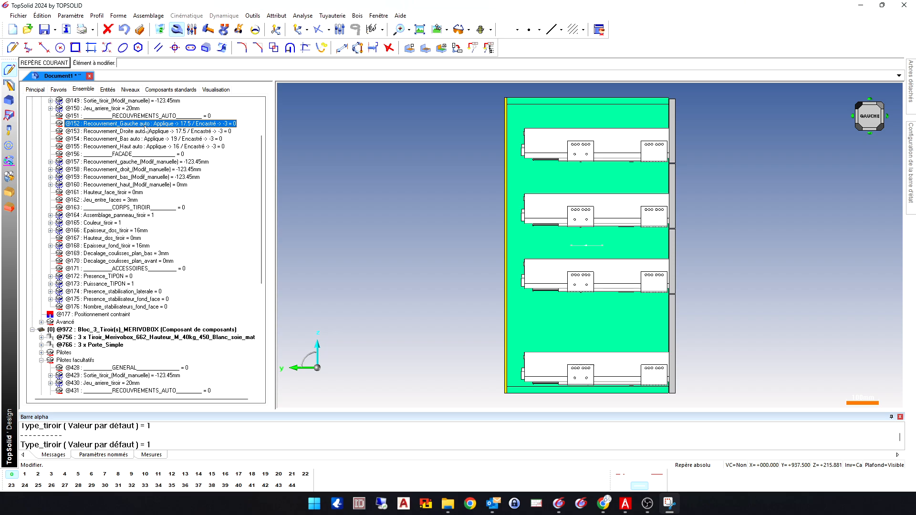
left_click(193, 163)
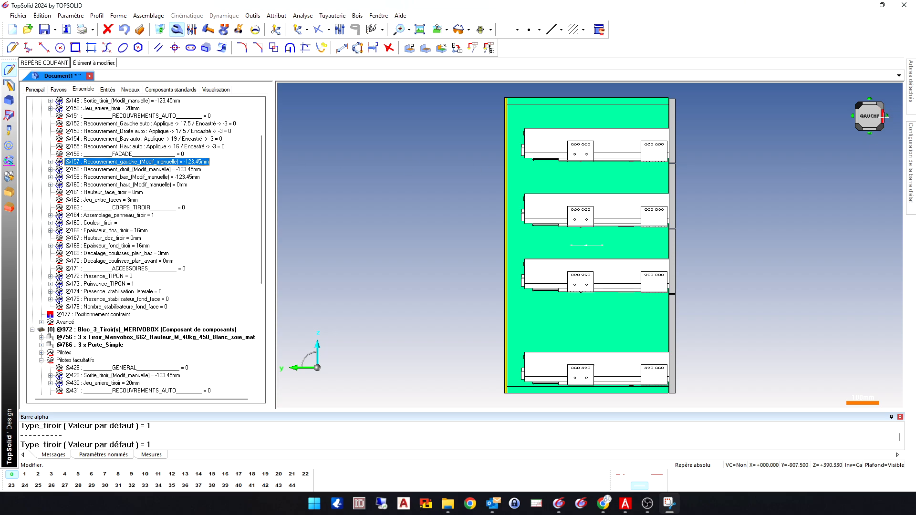
left_click(887, 116)
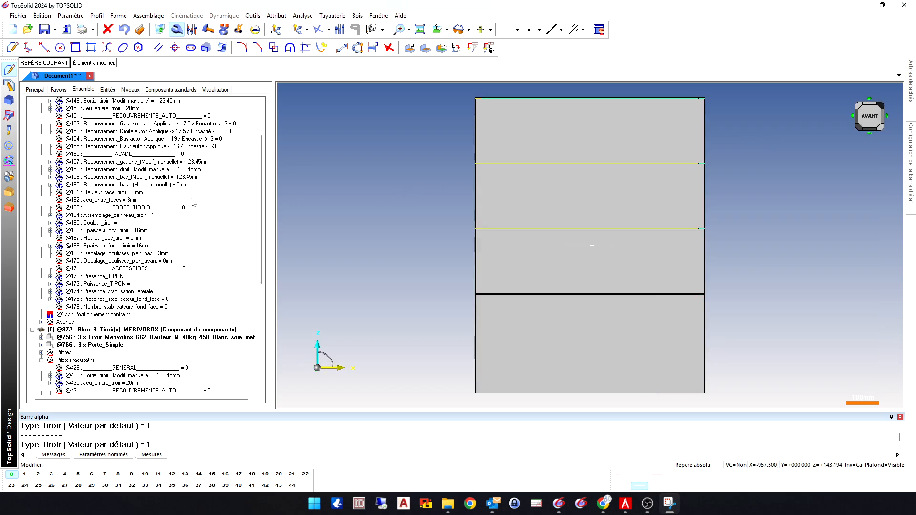
left_click(120, 168)
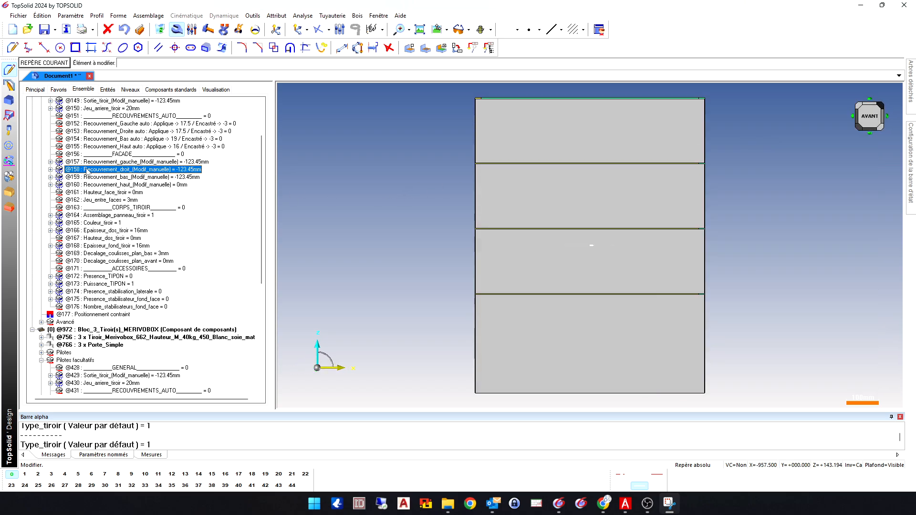
left_click(90, 178)
left_click(100, 185)
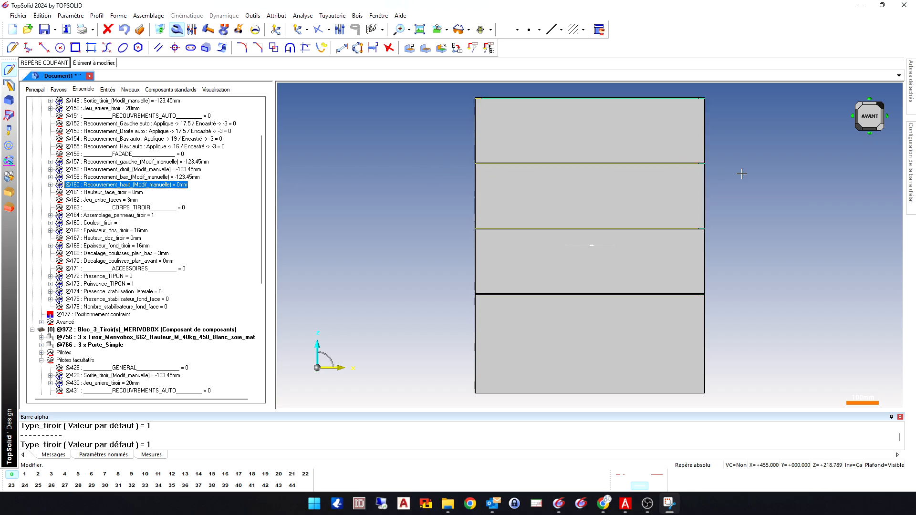
- Set the manual left overlap (Recouvrement_gauche) of the one-drawer block to 38 mm
middle_click_drag(744, 207, 697, 226)
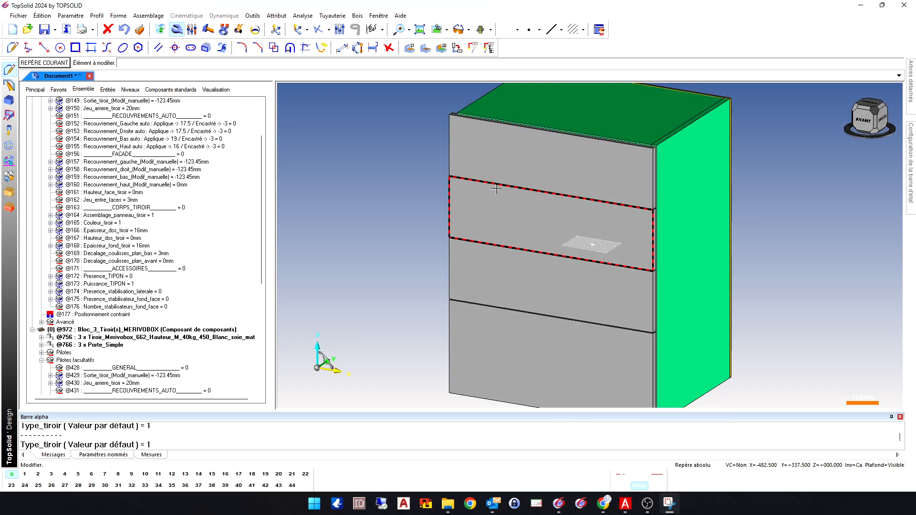
right_click(219, 160)
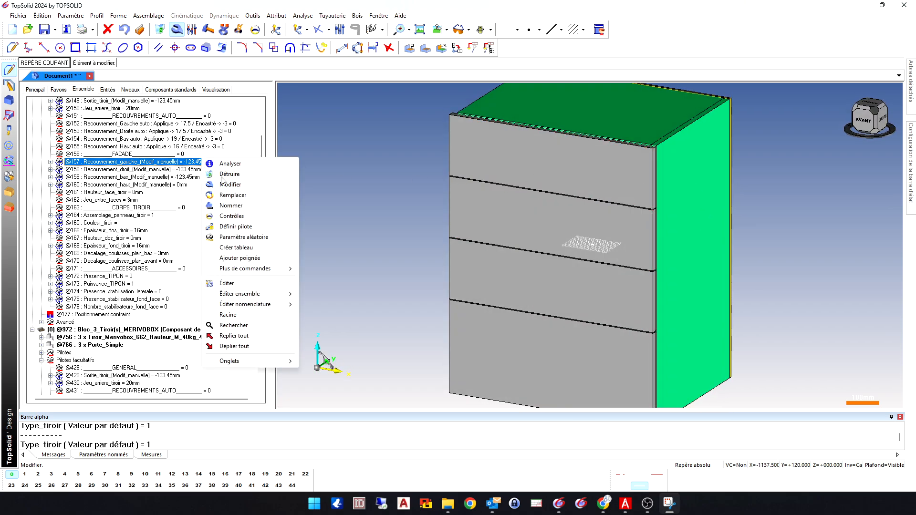
left_click(230, 189)
type("38mm")
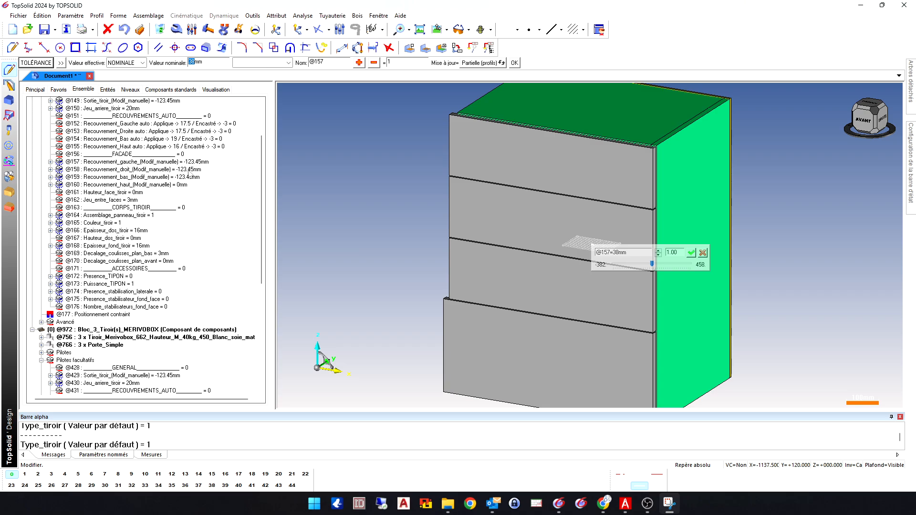
- Set the manual right overlap (Recouvrement_droit) of the one-drawer block to 38 mm
right_click(159, 108)
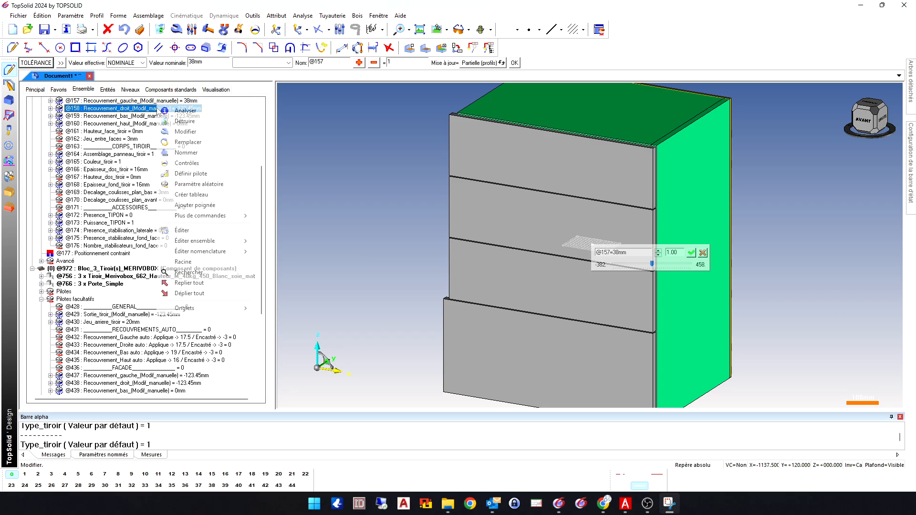
left_click(185, 131)
type("38")
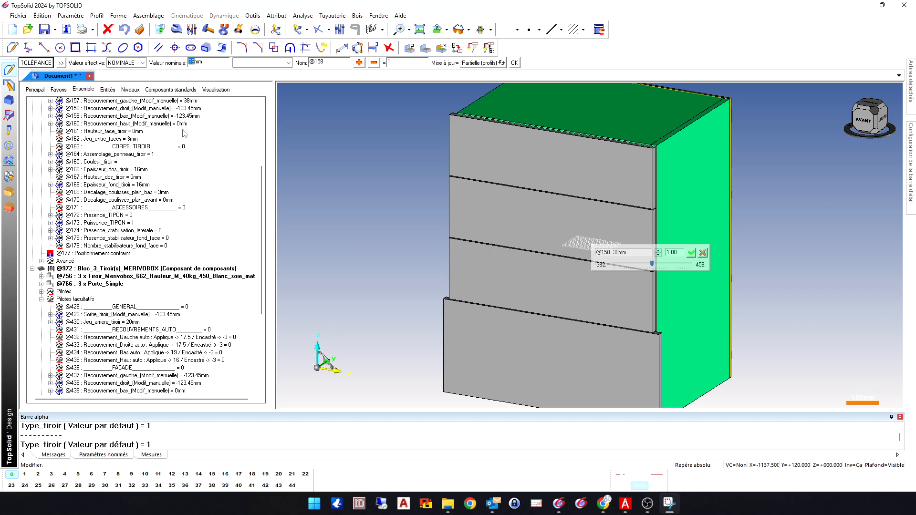
left_click(515, 62)
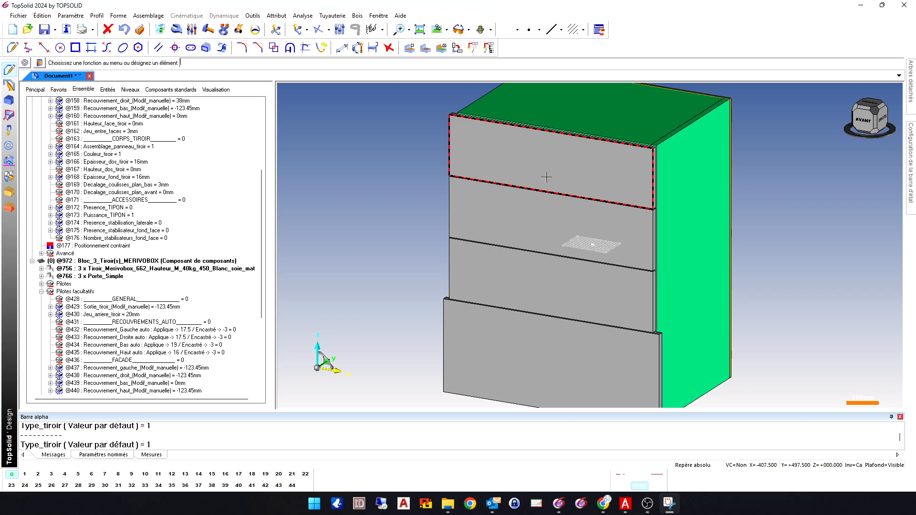
middle_click_drag(548, 265, 402, 253)
scroll(155, 204, "up", 4)
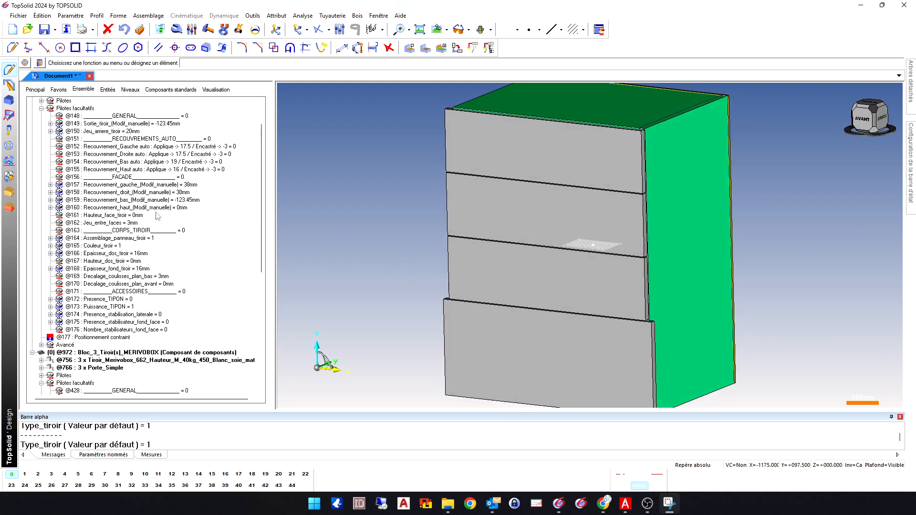
- Set the manual right overlap (Recouvrement_droit) of the one-drawer block back to -123.45:Automatique
right_click(168, 192)
left_click(194, 218)
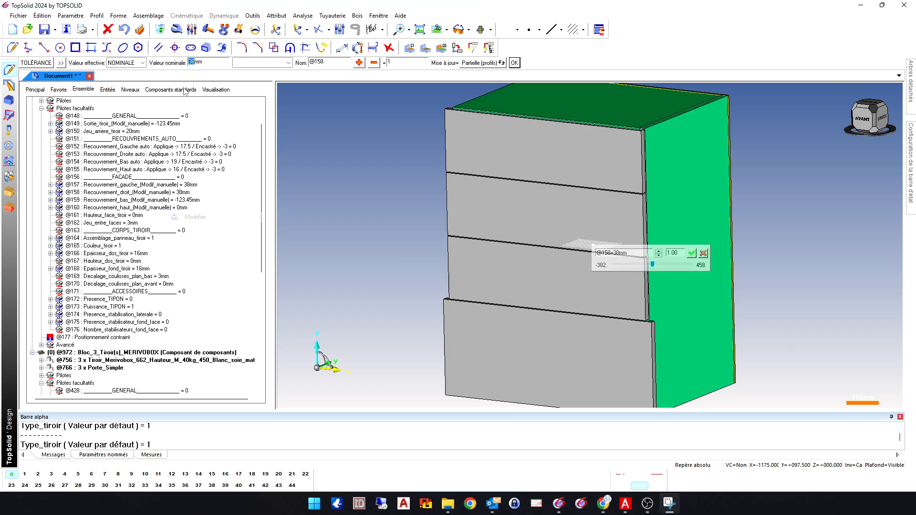
left_click(275, 63)
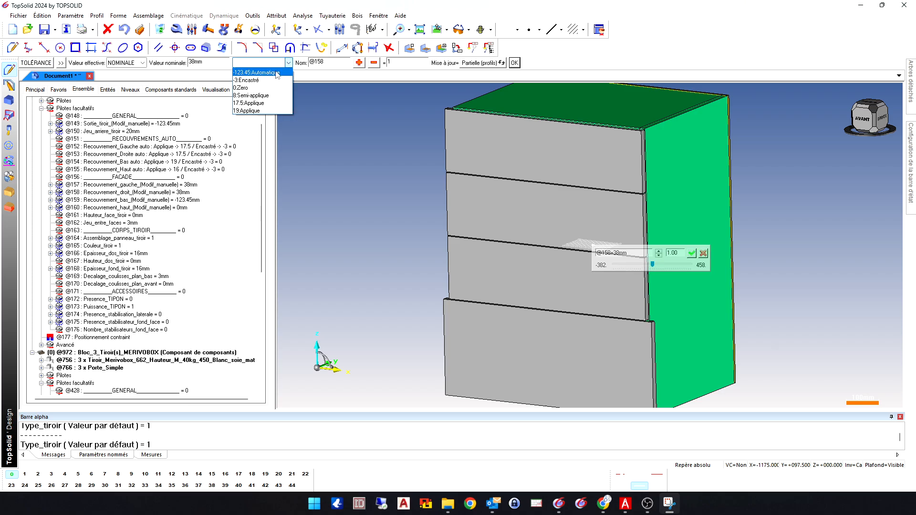
left_click(277, 73)
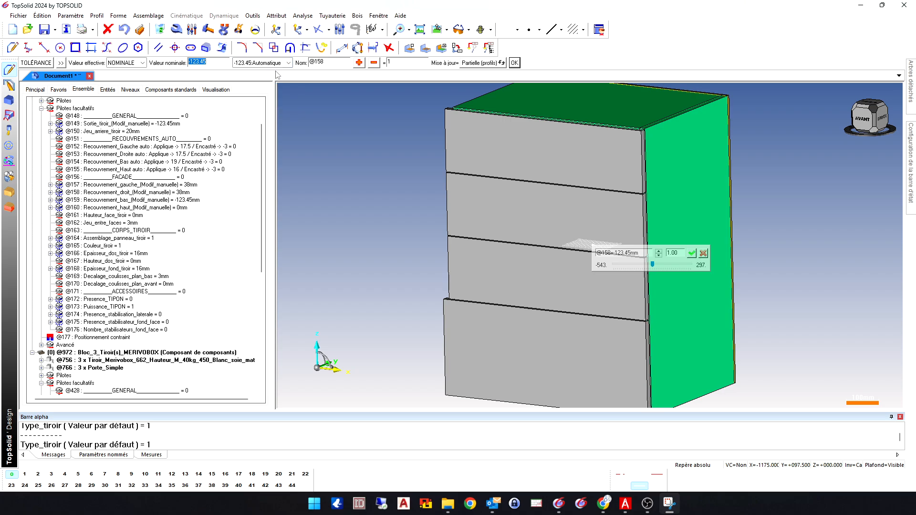
left_click(514, 63)
scroll(386, 234, "down", 2)
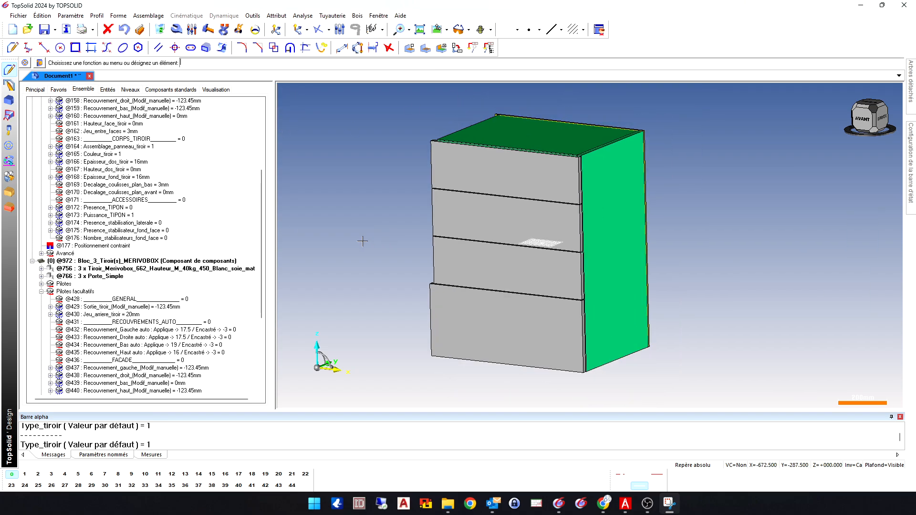
scroll(395, 242, "down", 1)
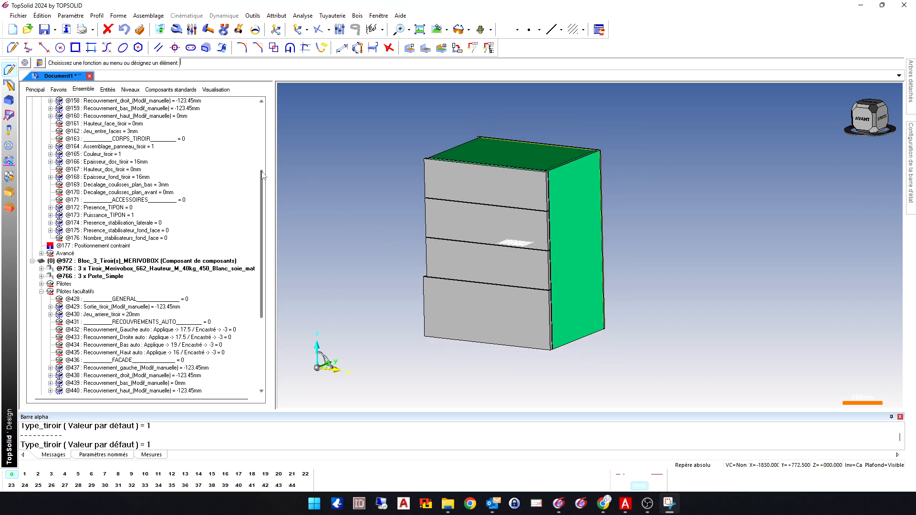
- Set the manual left overlap (Recouvrement_gauche) of the one-drawer block back to -123.45:Automatique
left_click_drag(262, 176, 263, 136)
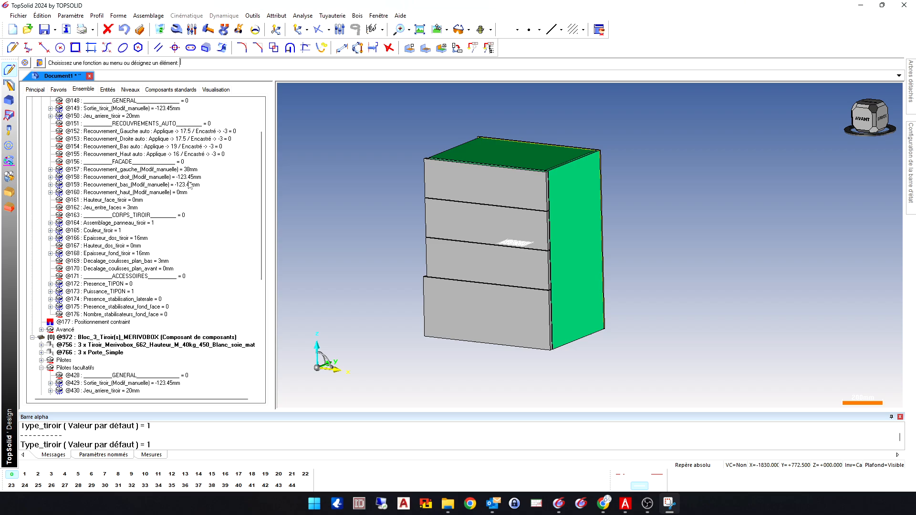
right_click(189, 170)
left_click(209, 196)
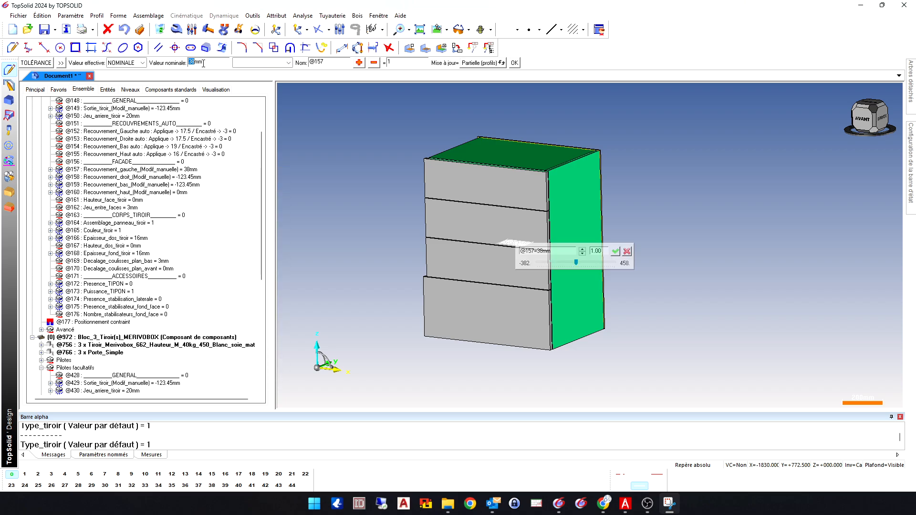
left_click(260, 63)
left_click(258, 78)
left_click(515, 63)
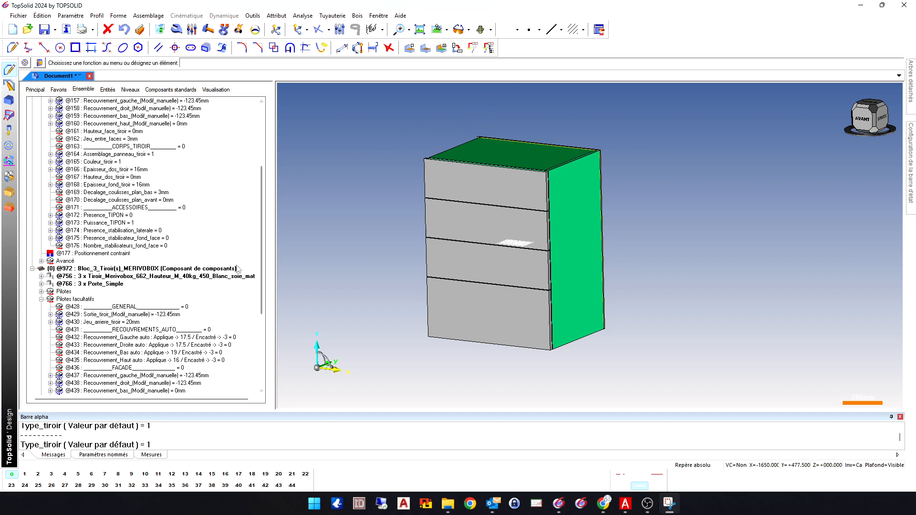
- Examine the predefined values available for the one-drawer block's manual left overlap (Recouvrement_gauche)
scroll(264, 193, "up", 1)
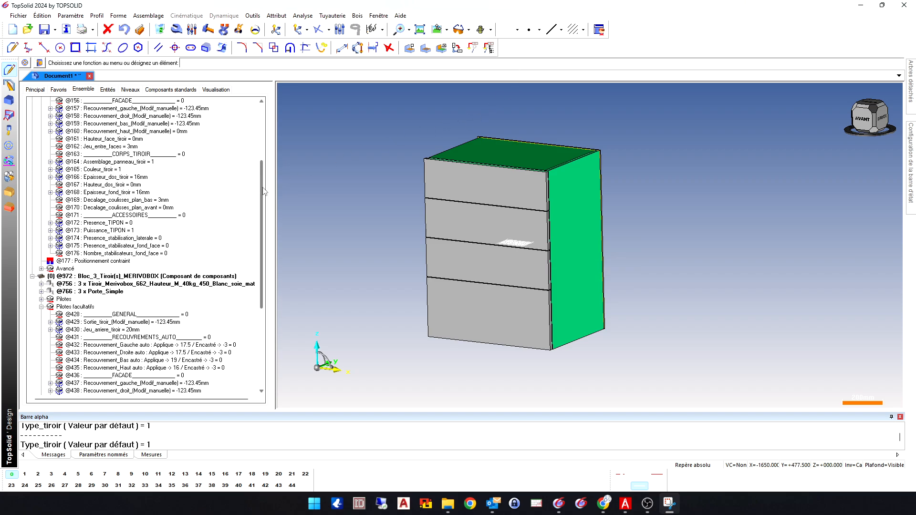
scroll(264, 191, "up", 5)
left_click(91, 184)
left_click(50, 185)
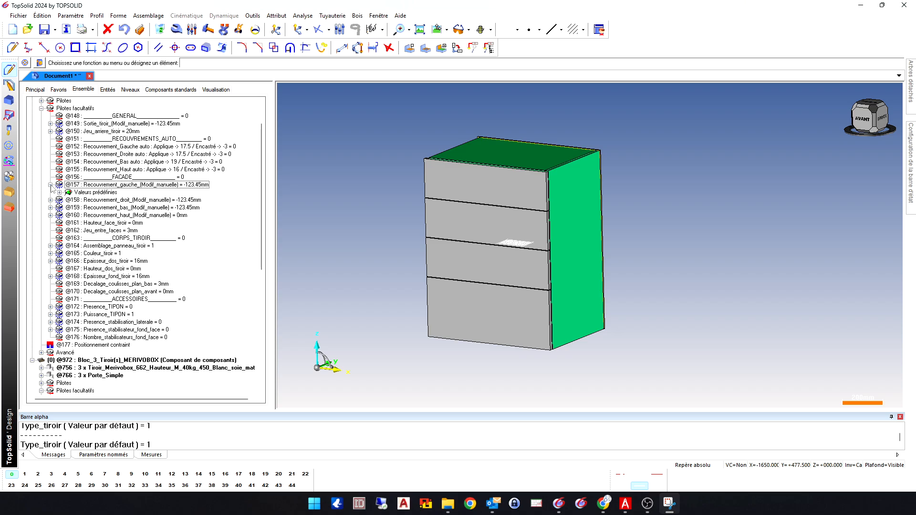
left_click(60, 192)
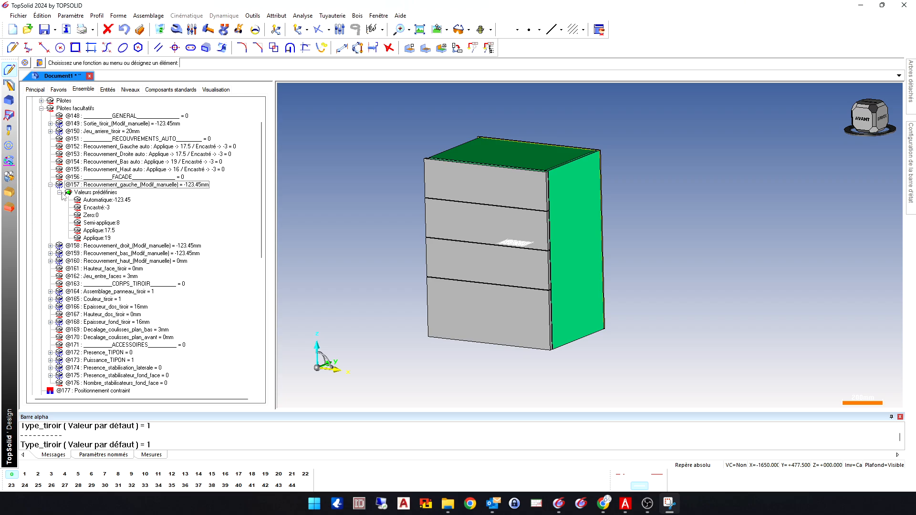
left_click(59, 192)
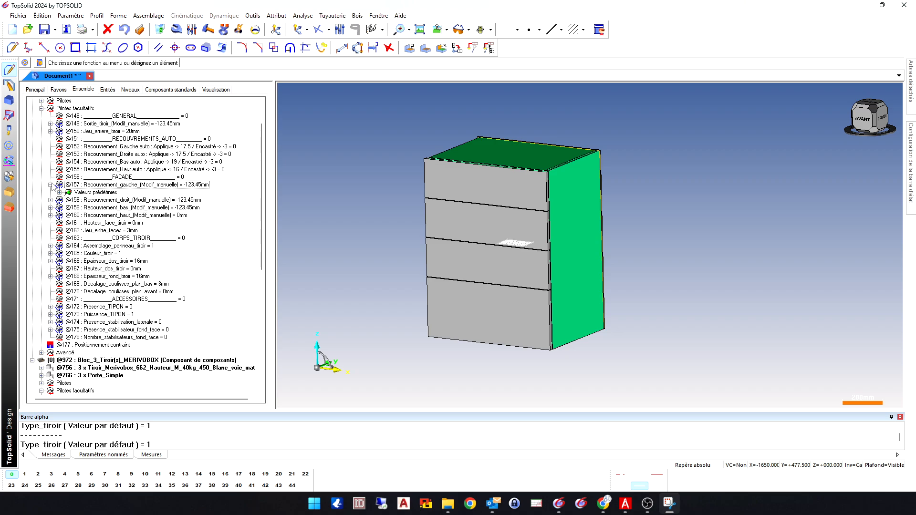
left_click(50, 185)
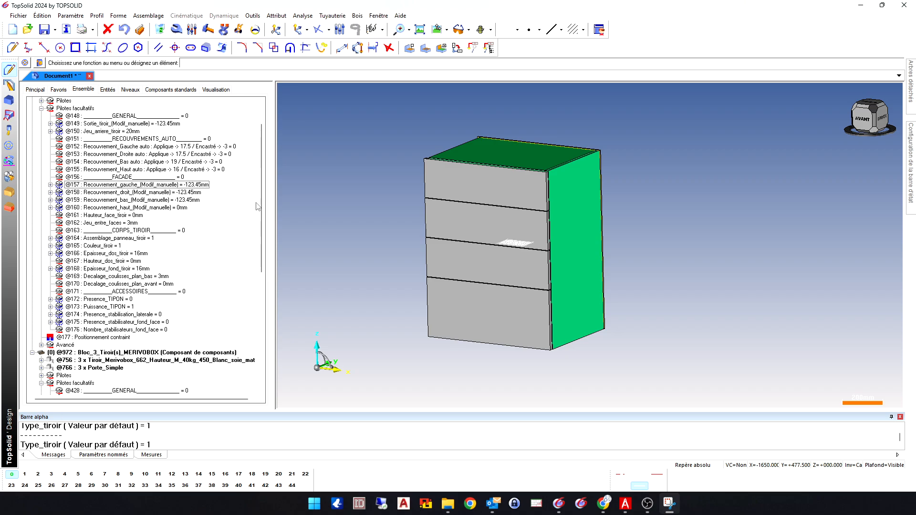
- Set the one-drawer block's front height (Hauteur_face_tiroir) to 100 mm and check the drawers in the left side view
left_click(135, 217)
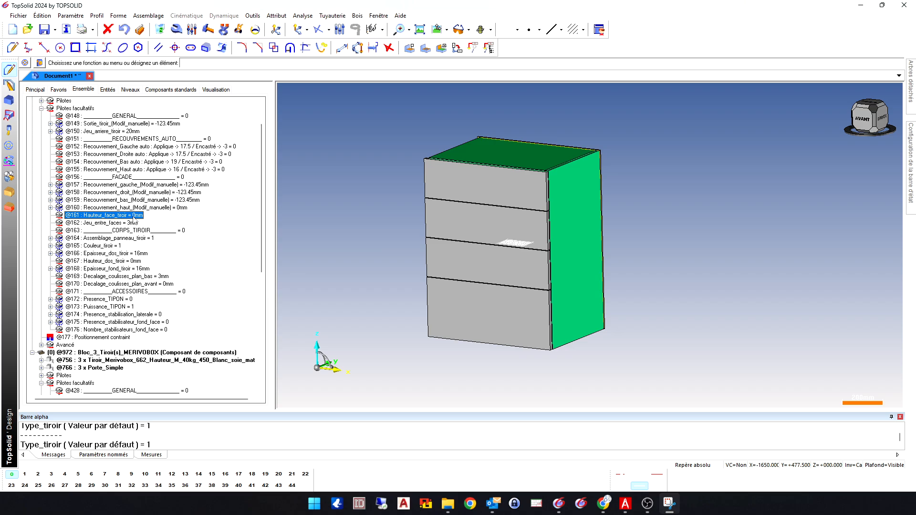
double_click(134, 216)
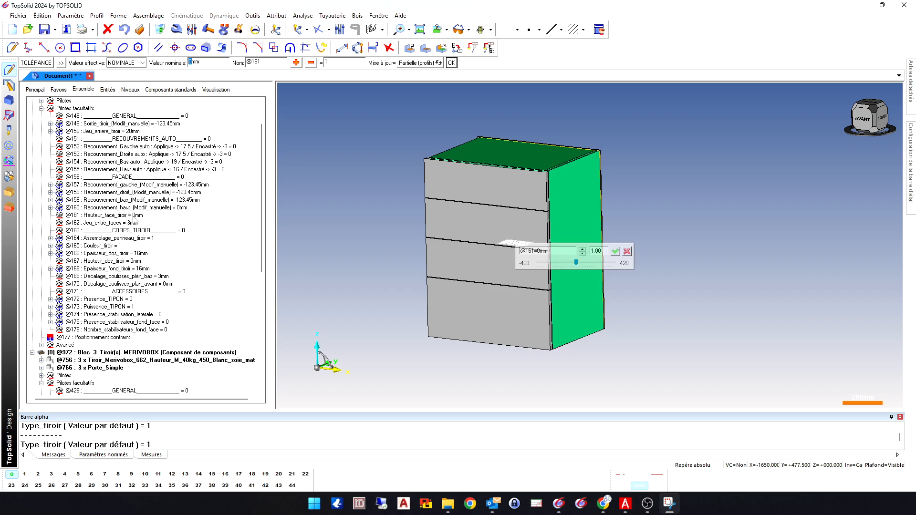
type("100")
key("Return")
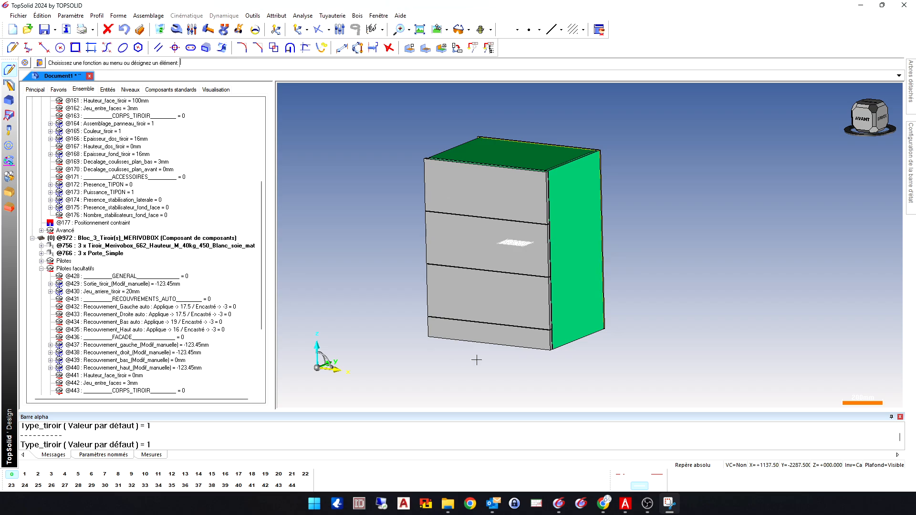
scroll(542, 336, "up", 3)
scroll(543, 337, "down", 4)
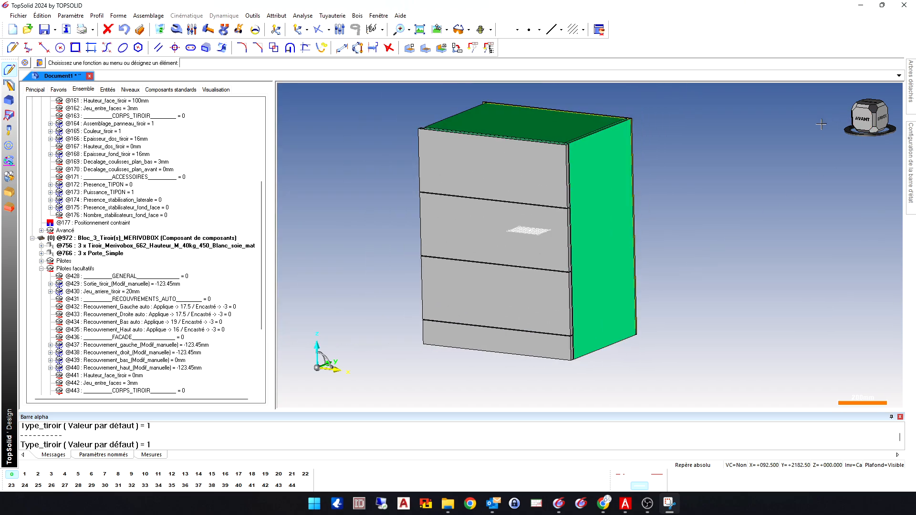
left_click(854, 112)
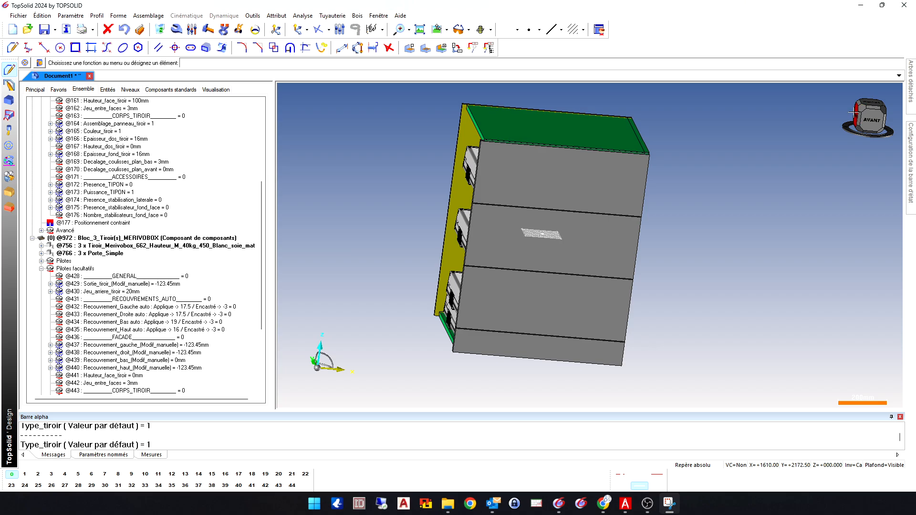
left_click(854, 113)
scroll(611, 342, "up", 5)
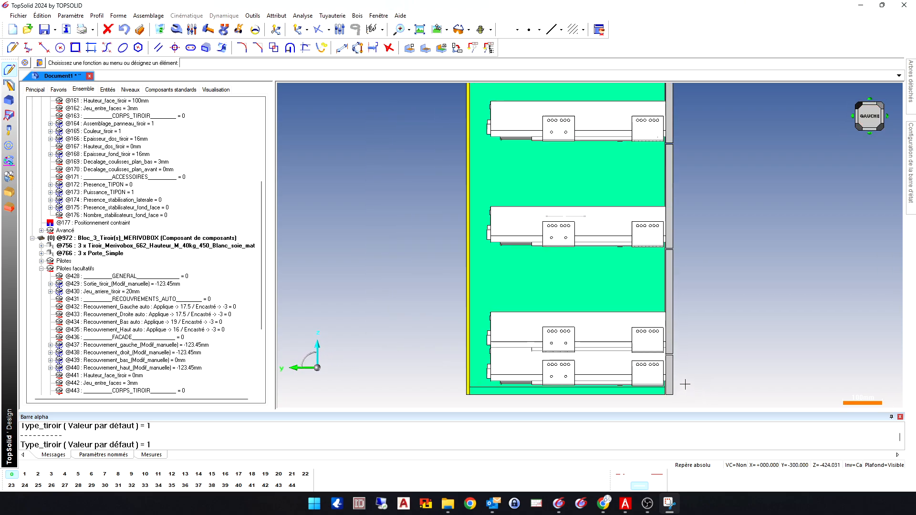
scroll(610, 343, "down", 3)
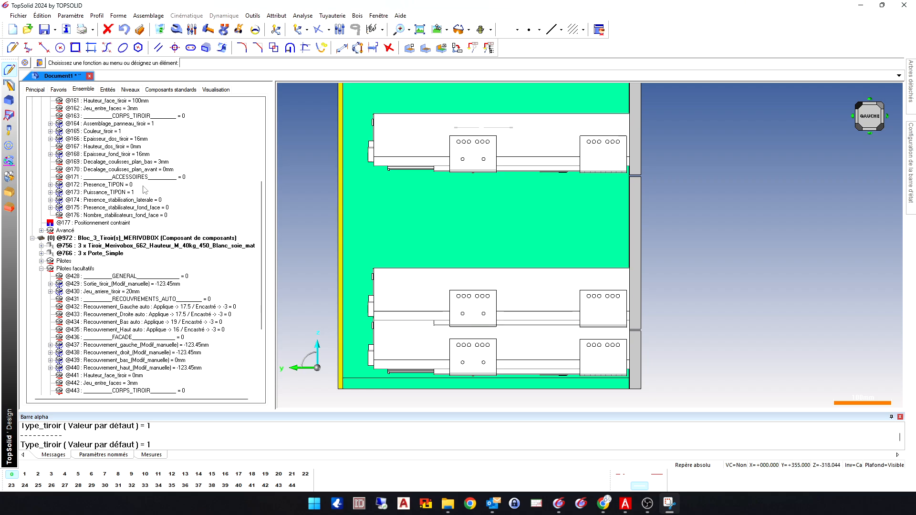
- Set the one-drawer block's front height (Hauteur_face_tiroir) back to 0 mm
scroll(150, 201, "up", 1)
double_click(141, 124)
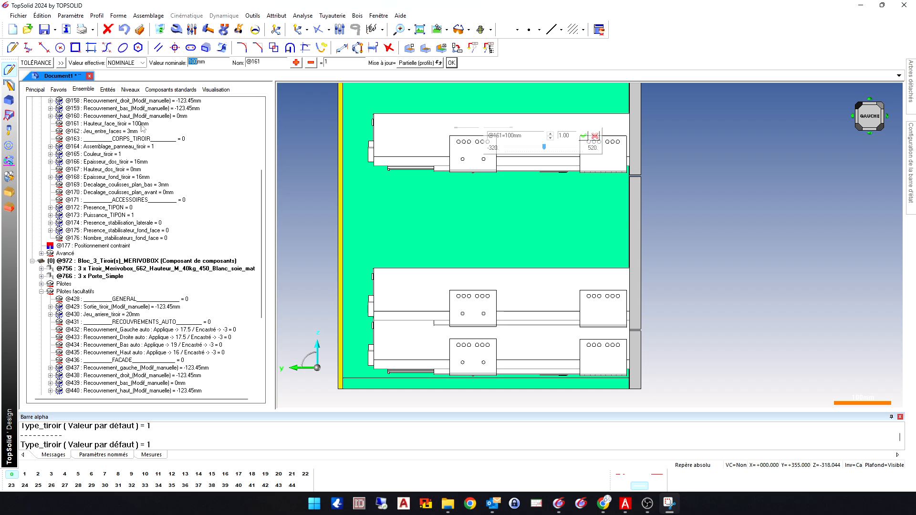
type("0")
key("Return")
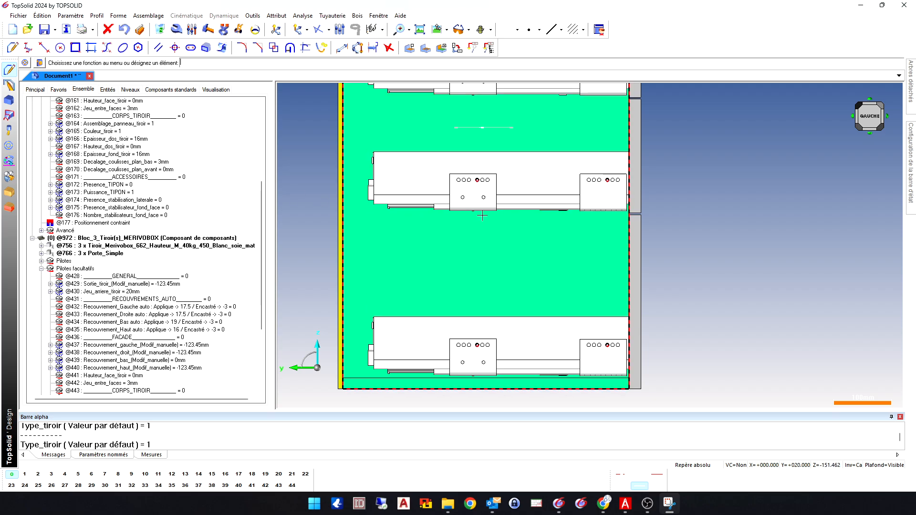
middle_click_drag(483, 216, 603, 257)
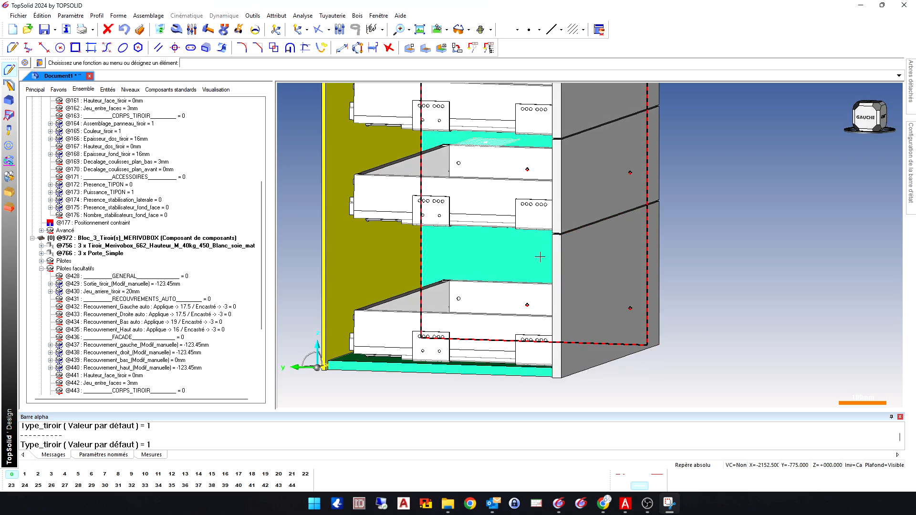
- Try a 25 mm gap between fronts (Jeu_entre_faces) on the three-drawer block and set the gap to 0 mm
left_click(124, 110)
scroll(602, 275, "down", 6)
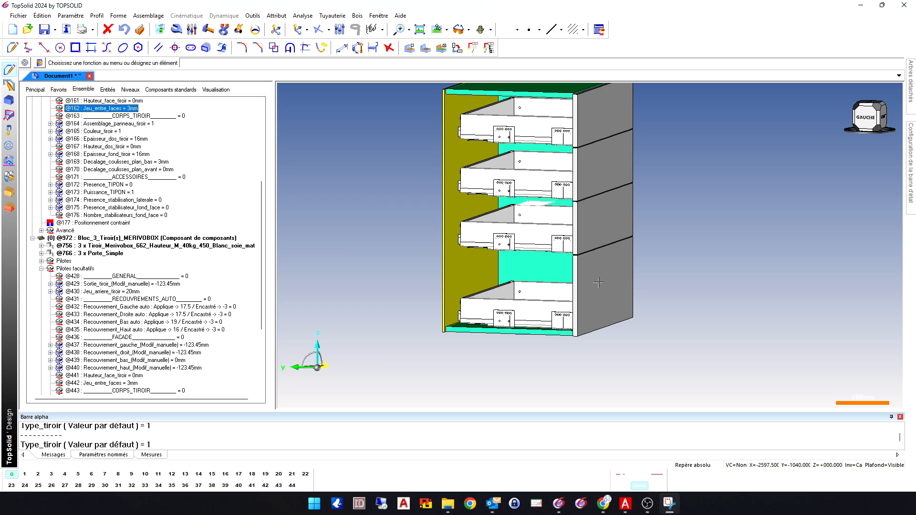
scroll(620, 107, "up", 5)
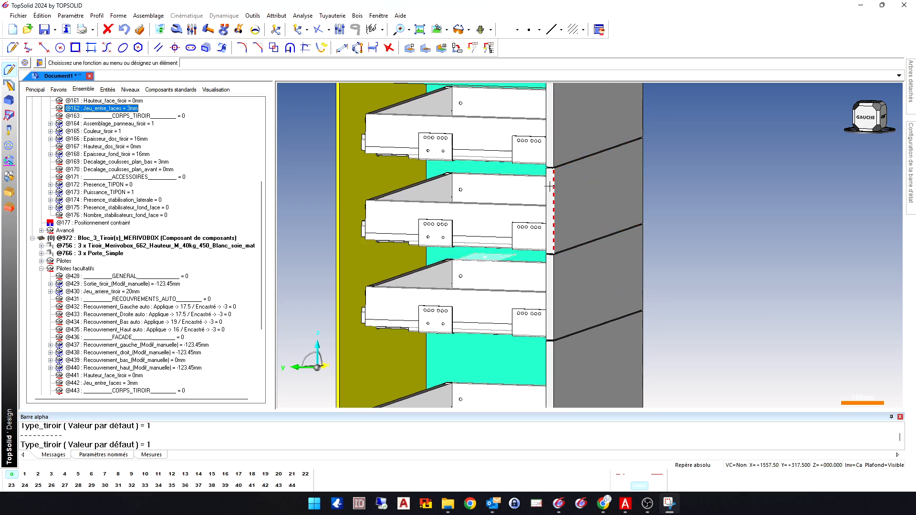
scroll(578, 155, "down", 3)
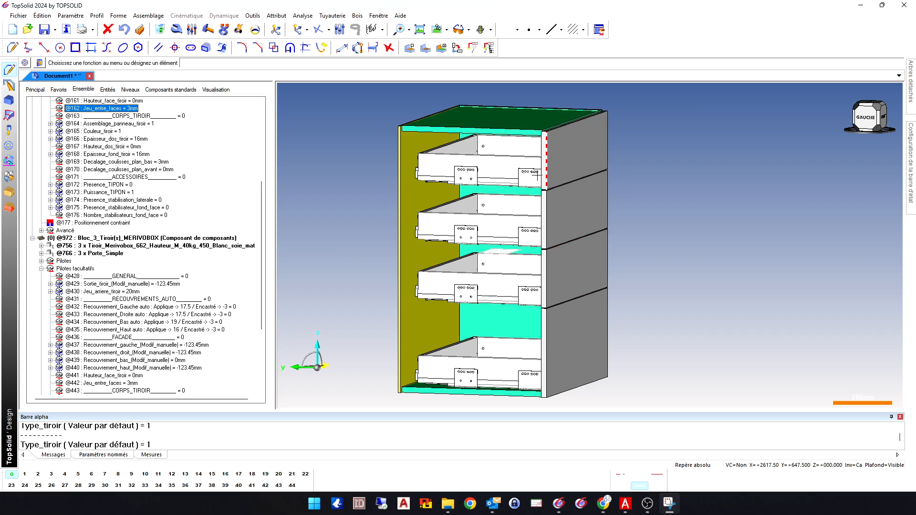
scroll(160, 298, "down", 5)
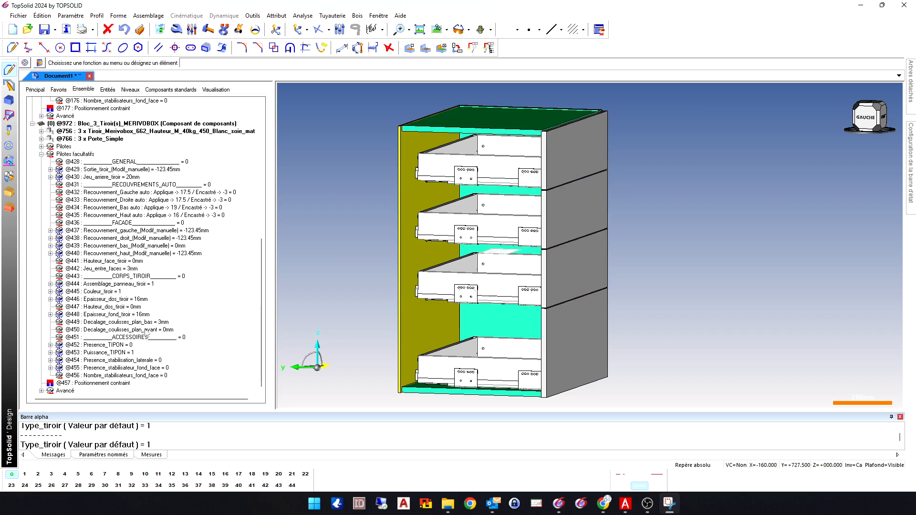
double_click(132, 270)
type("2mm")
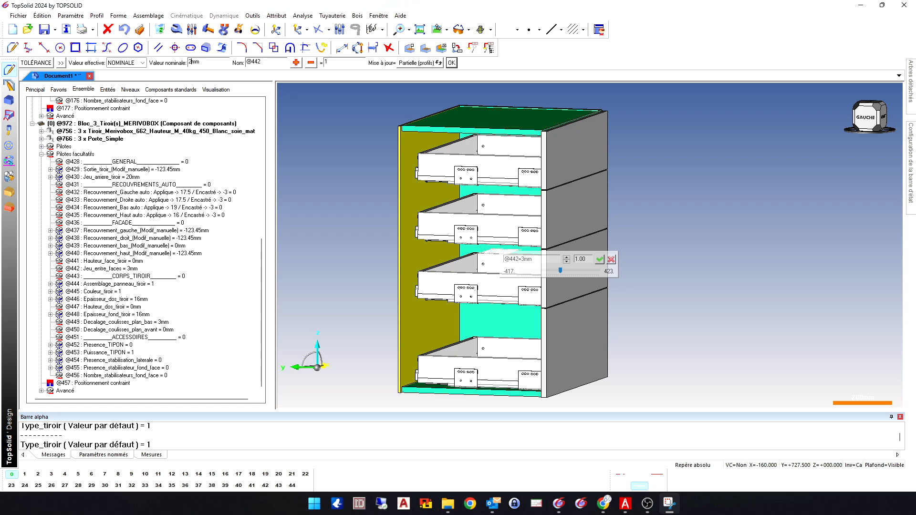
type("5")
key("Return")
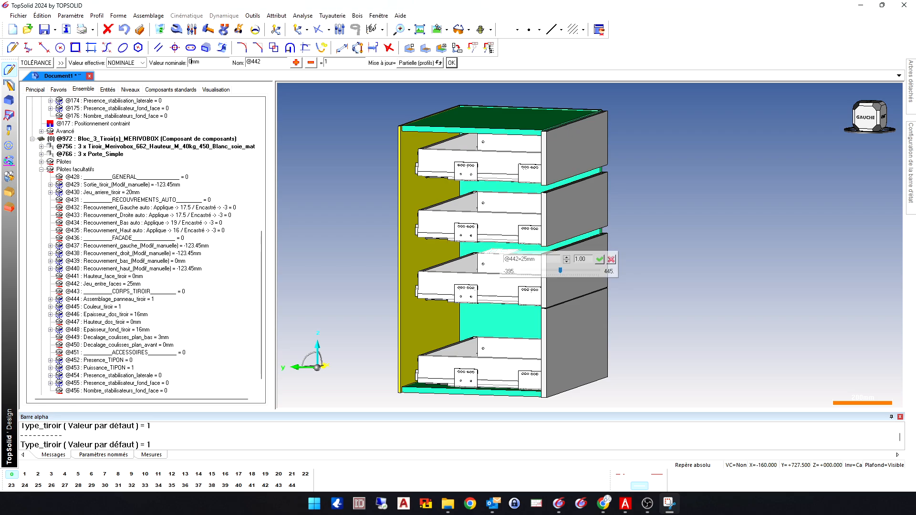
scroll(139, 295, "down", 1)
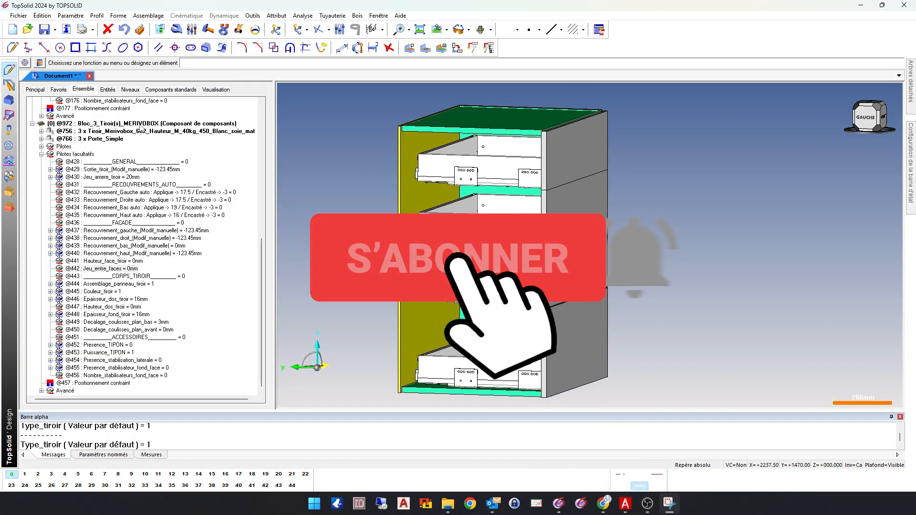
- Hide the Dossier type from the display and inspect the drawers from the rear of the cabinet
left_click(216, 89)
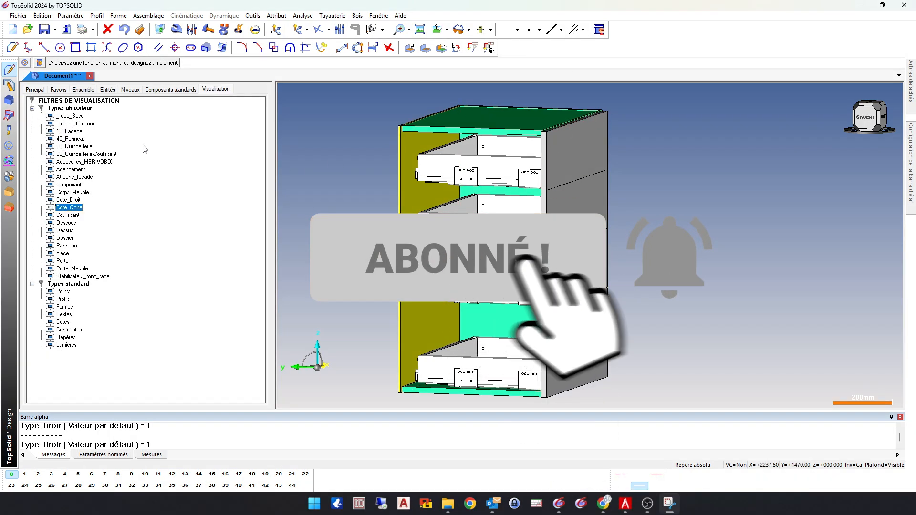
double_click(65, 239)
middle_click_drag(400, 232, 559, 274)
scroll(532, 297, "down", 3)
scroll(532, 296, "up", 6)
scroll(529, 288, "down", 5)
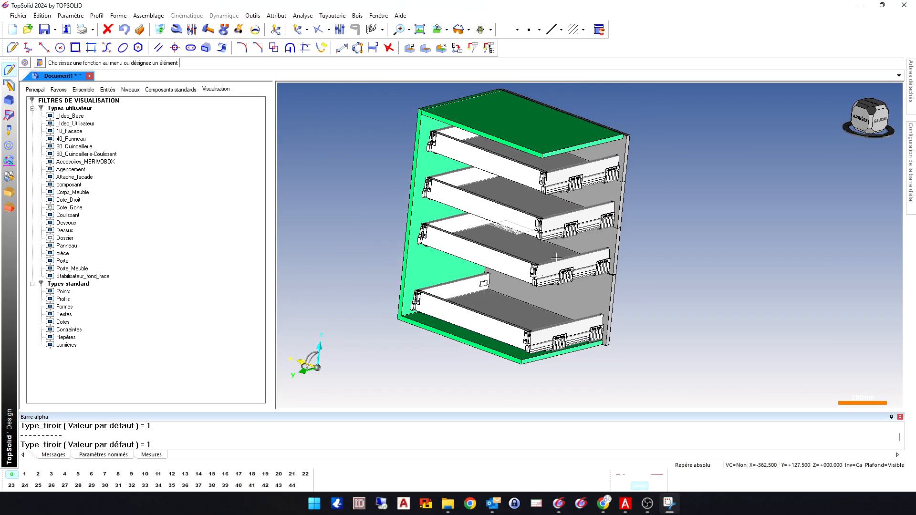
middle_click_drag(604, 350, 587, 351)
scroll(492, 334, "up", 3)
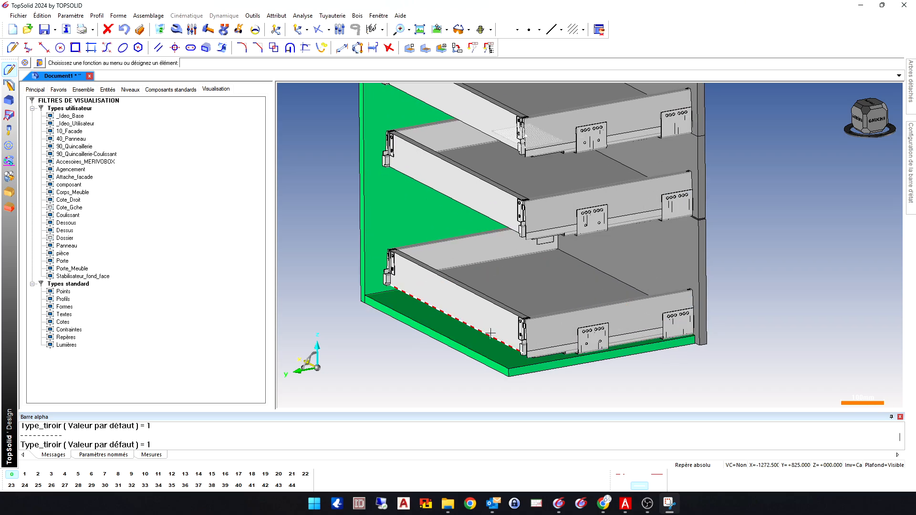
- Set the three-drawer block's drawer panel assembly (Assemblage_panneau_tiroir) to 2:Fond_filant
left_click(85, 90)
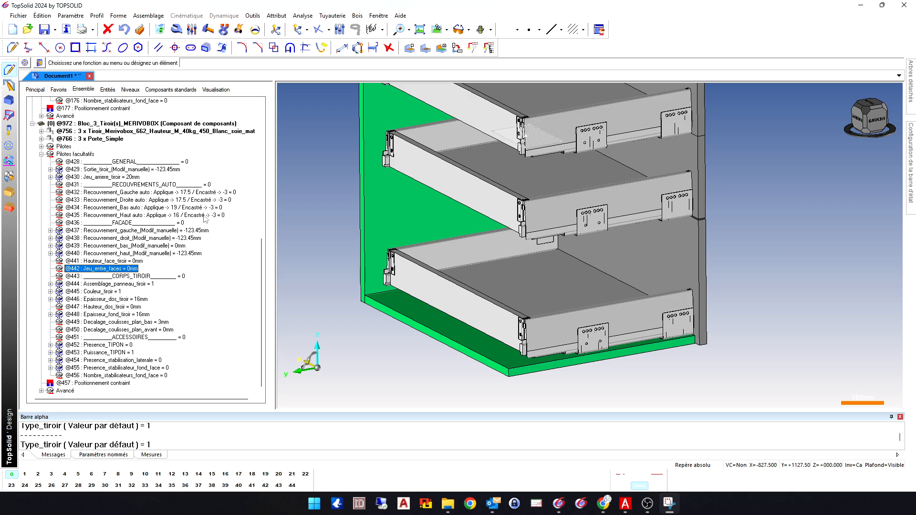
left_click(50, 283)
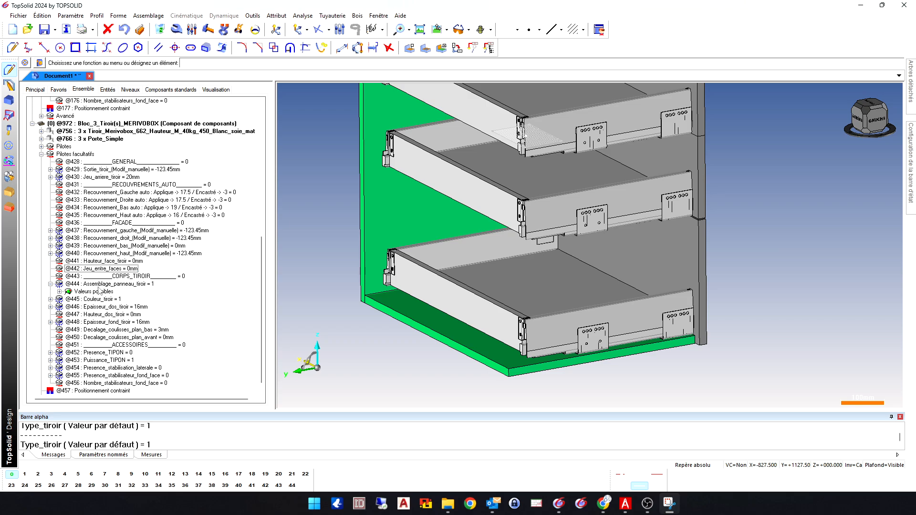
left_click(59, 291)
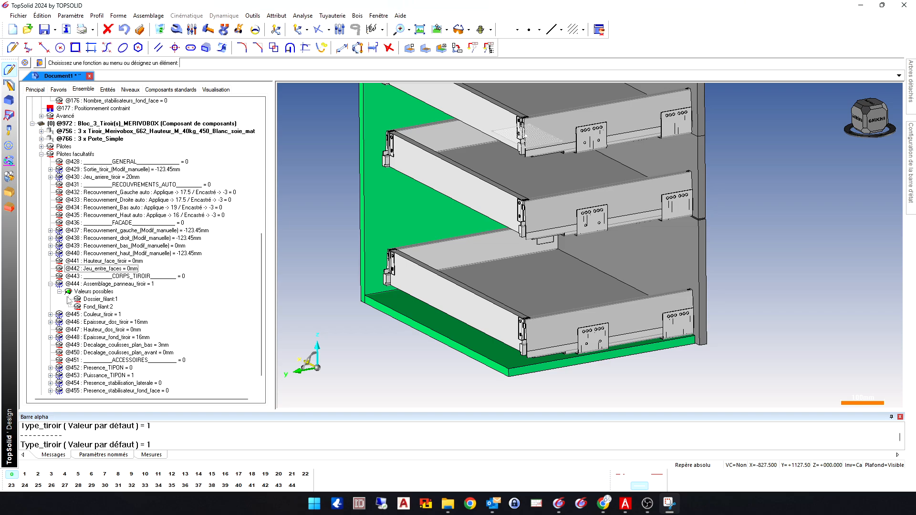
right_click(99, 285)
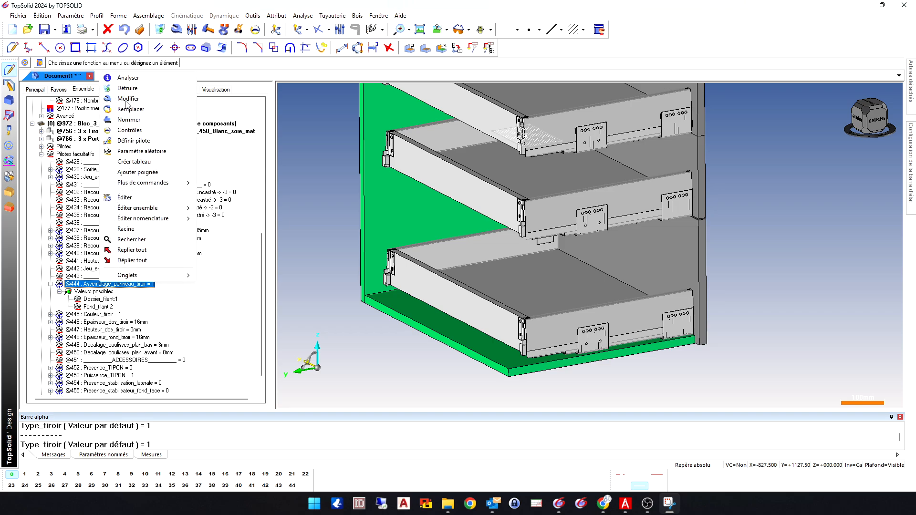
left_click(129, 99)
left_click(101, 65)
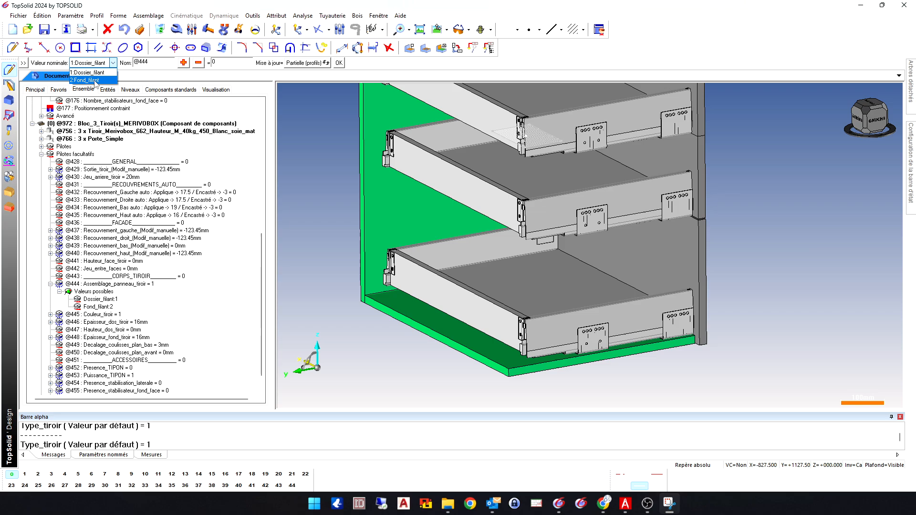
left_click(95, 80)
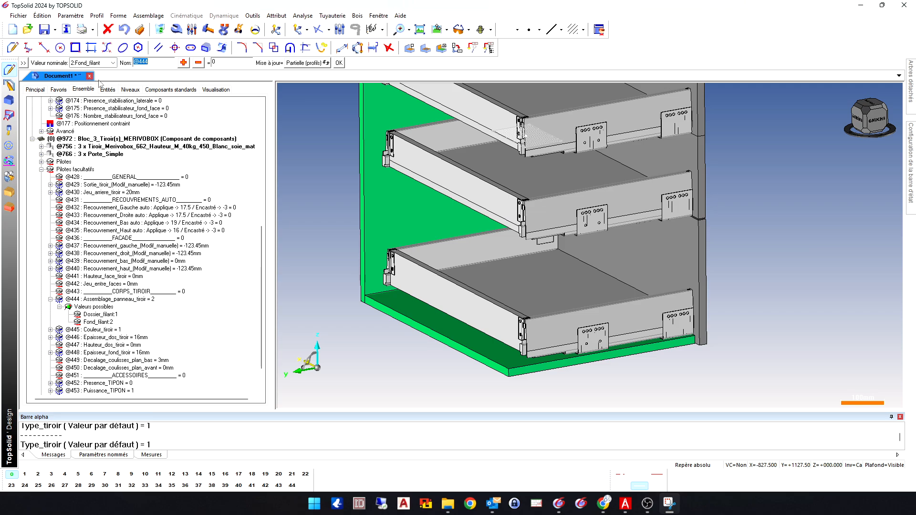
- Switch the three-drawer block's panel assembly to 1:Dossier_filant and back to 2:Fond_filant for comparison
left_click(102, 63)
left_click(97, 71)
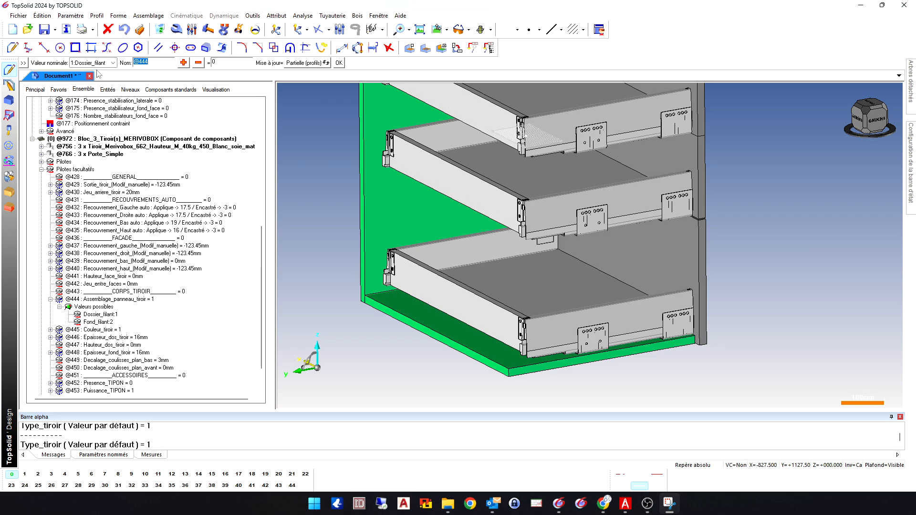
left_click(97, 67)
left_click(95, 79)
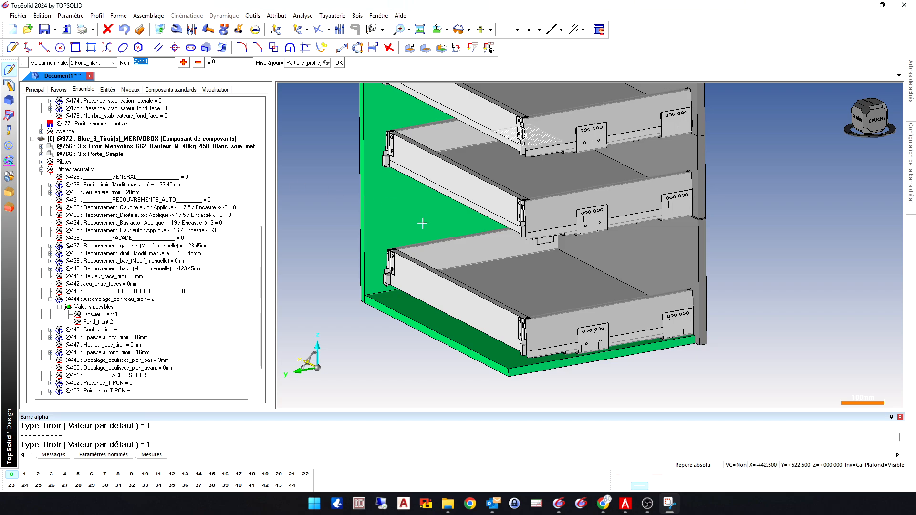
left_click(49, 299)
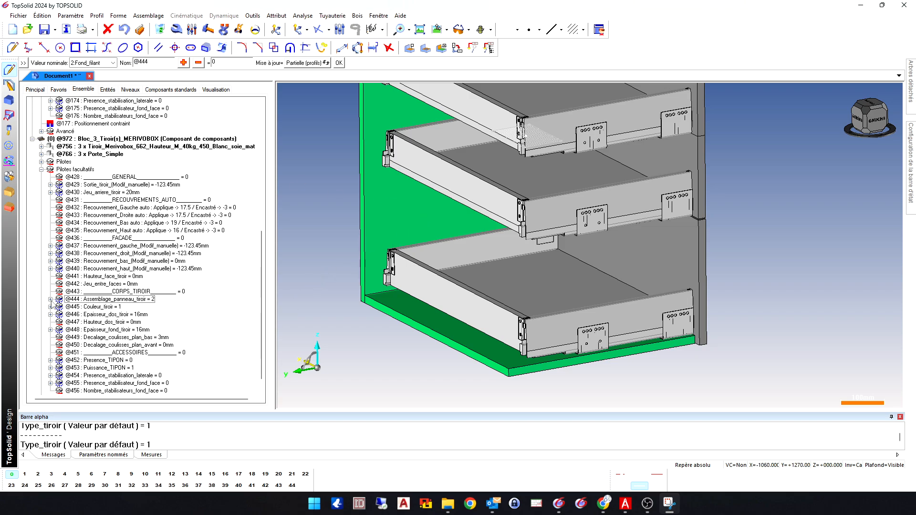
- Set the one-drawer block's drawer colour (Couleur_tiroir) to 2:Gris indium mat
left_click_drag(276, 184, 302, 184)
scroll(157, 248, "up", 10)
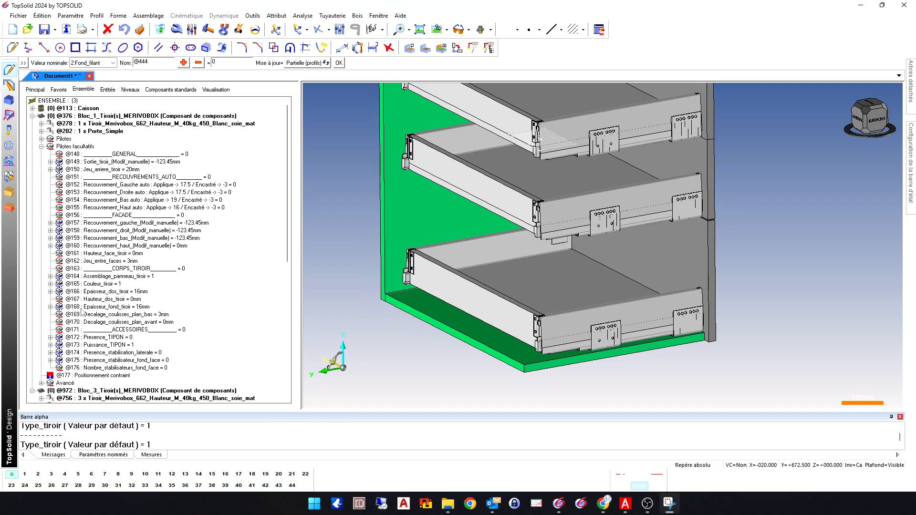
left_click(50, 284)
left_click(95, 284)
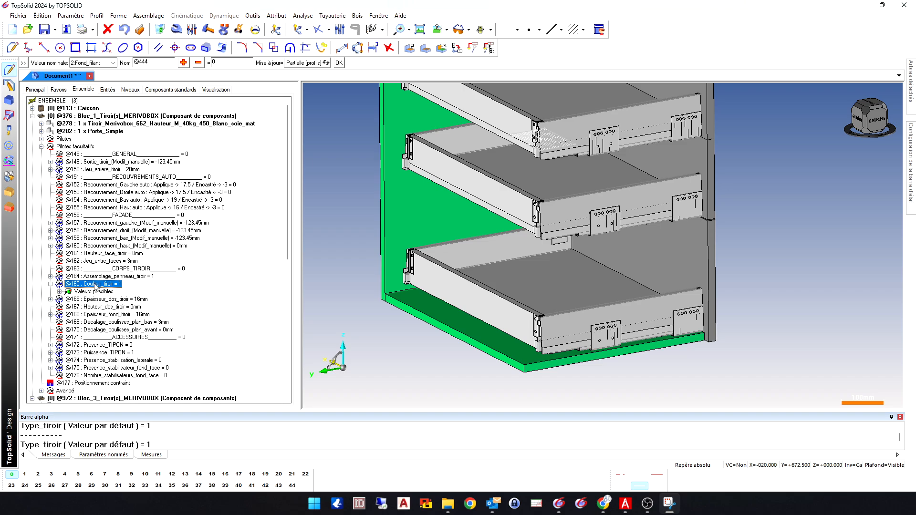
right_click(100, 282)
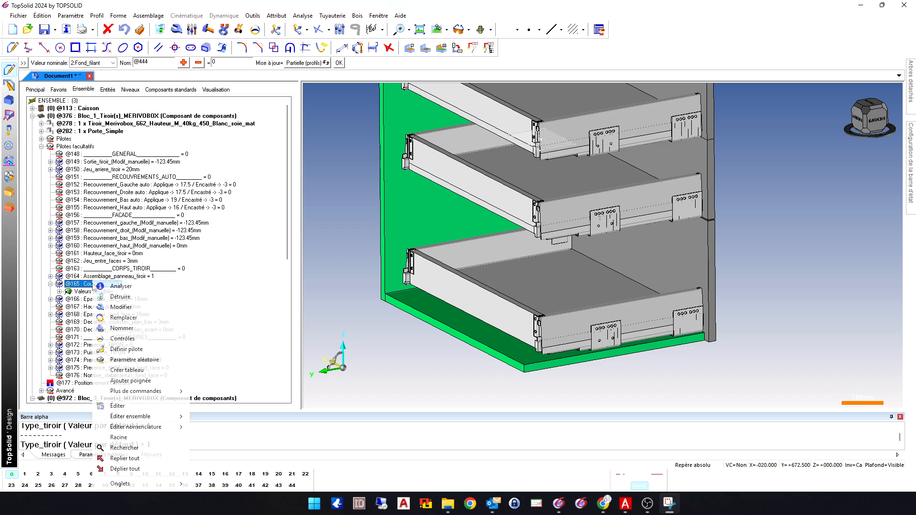
left_click(117, 310)
left_click(108, 68)
left_click(93, 78)
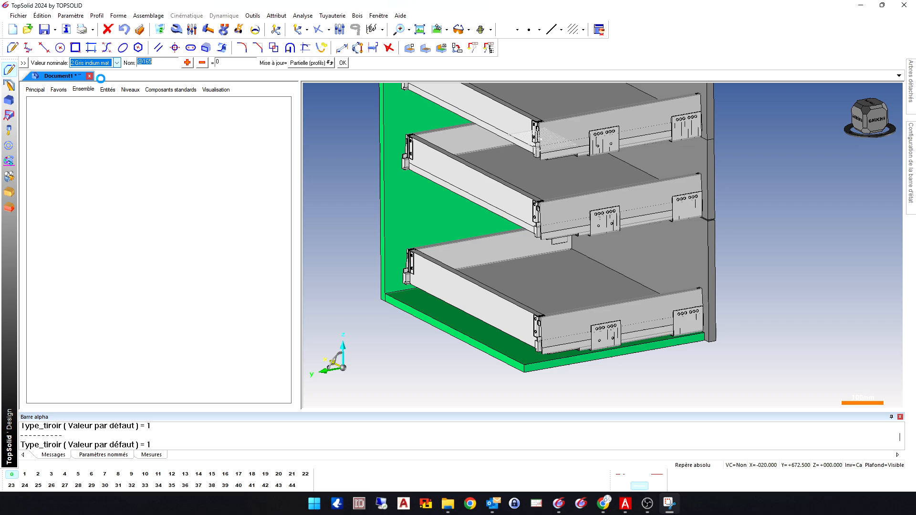
scroll(184, 202, "up", 1)
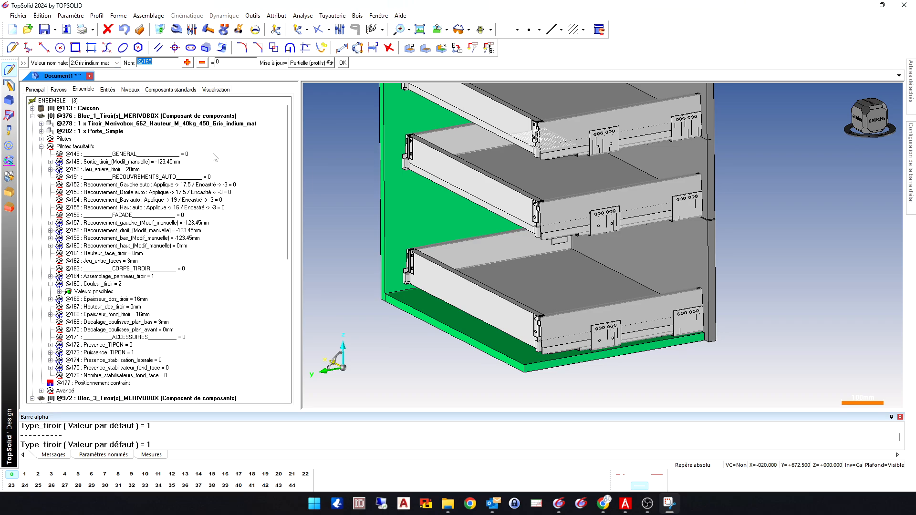
- Try 3:Gris orion mat as the one-drawer block's drawer colour and return it to 1:Blanc soie mat
left_click(33, 398)
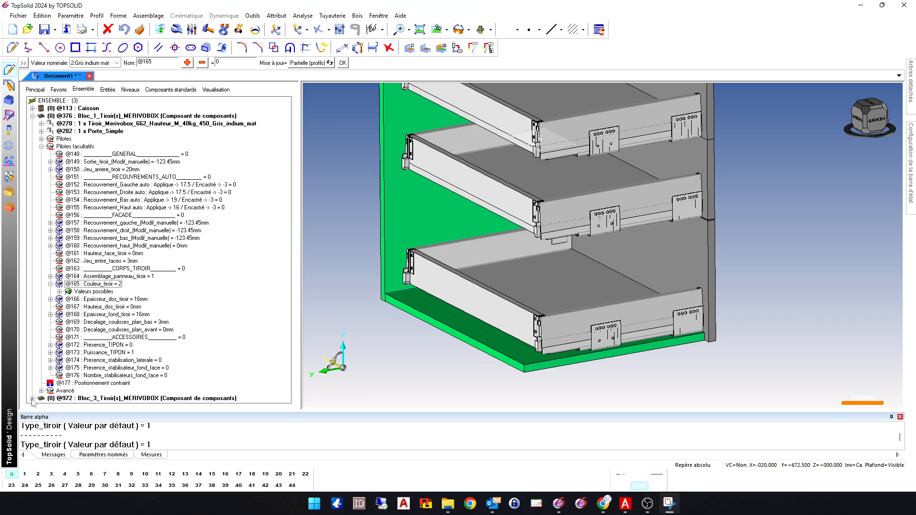
left_click(116, 63)
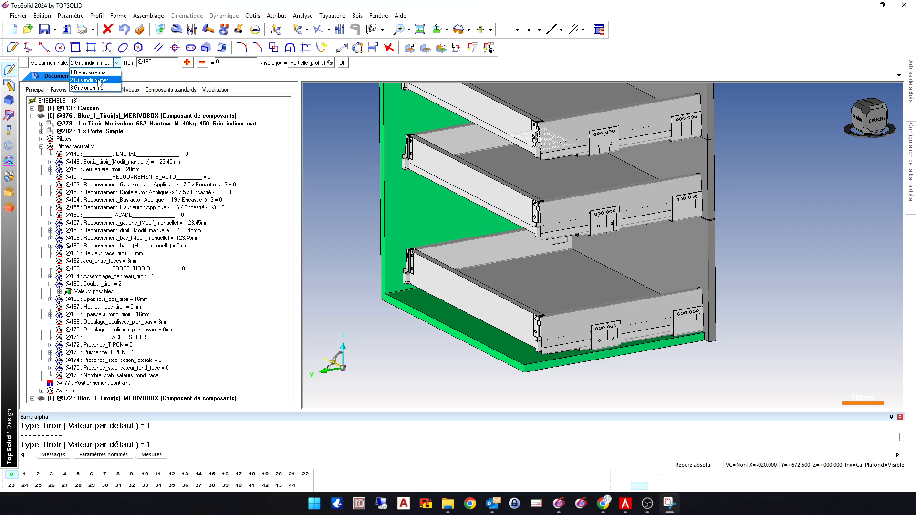
left_click(95, 91)
left_click(110, 63)
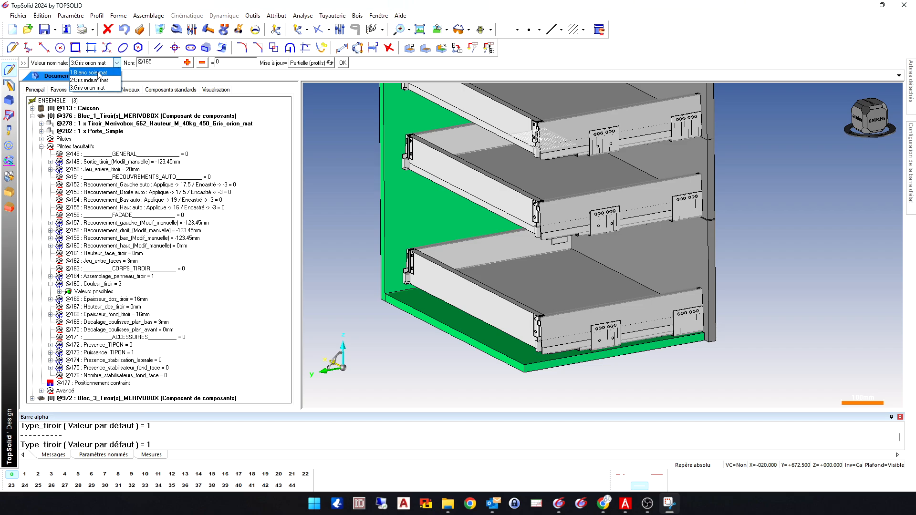
left_click(97, 73)
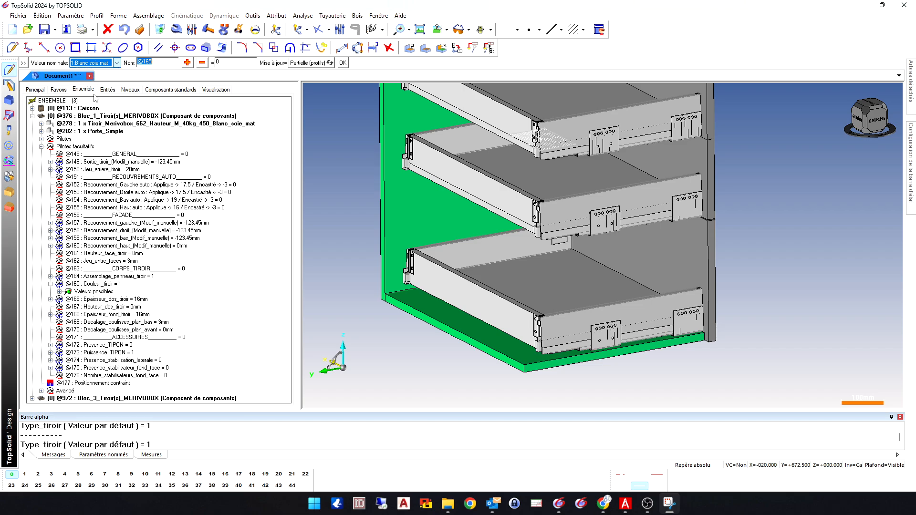
left_click(51, 285)
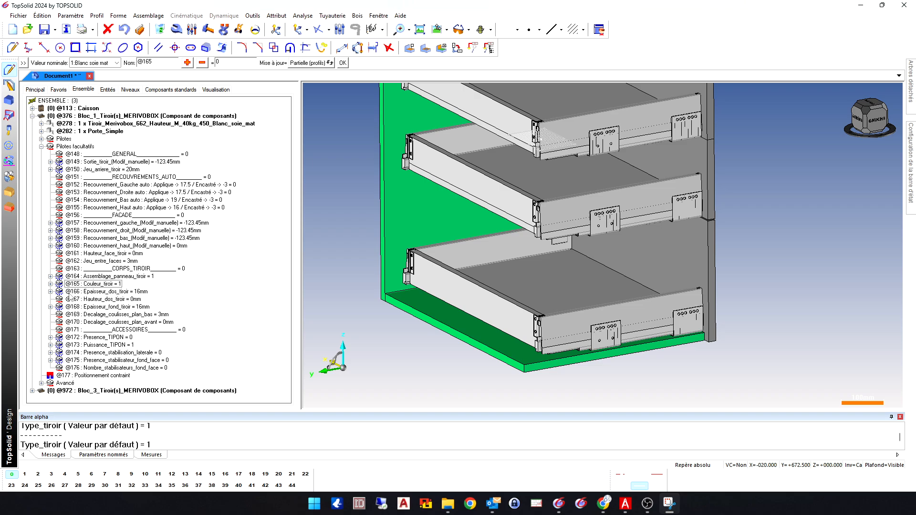
- Set the one-drawer block's drawer back thickness (Epaisseur_dos_tiroir) to 19 mm and inspect the rear corners of the drawers
left_click(50, 292)
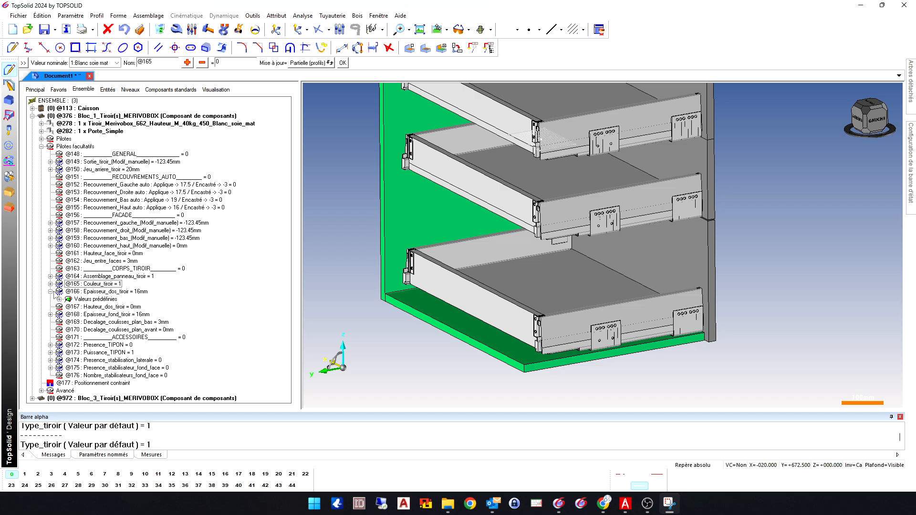
right_click(120, 294)
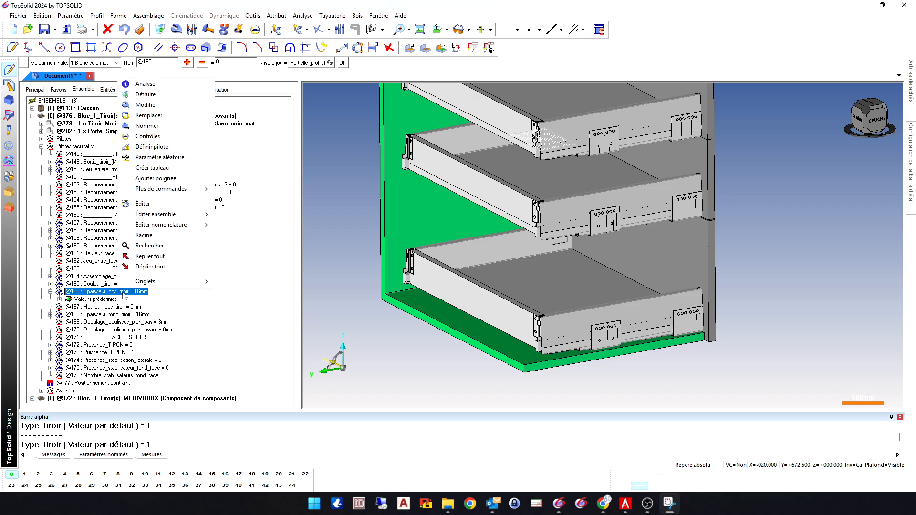
left_click(152, 112)
left_click(251, 62)
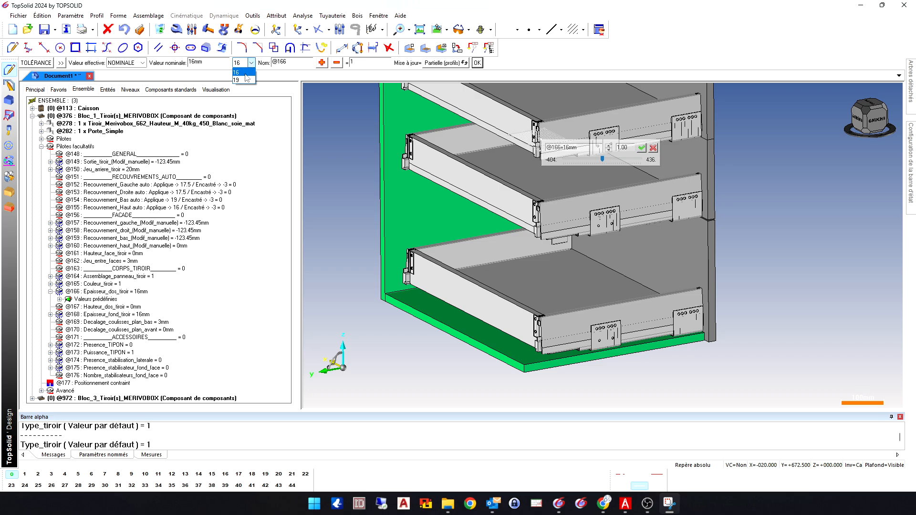
left_click(244, 83)
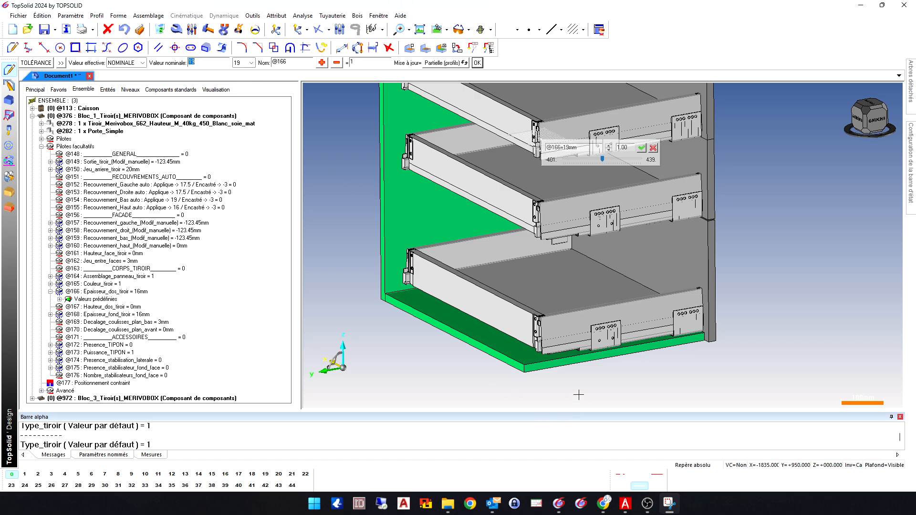
scroll(531, 314, "up", 10)
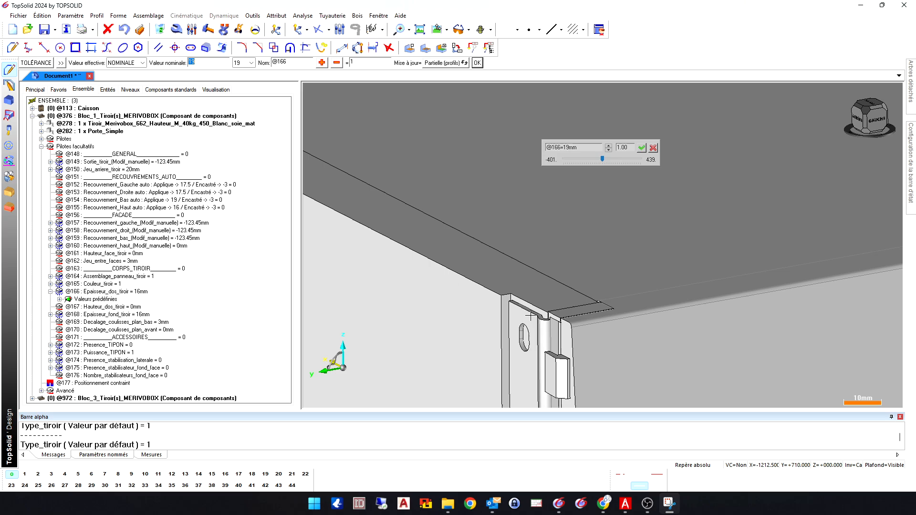
scroll(666, 331, "down", 9)
scroll(389, 211, "up", 8)
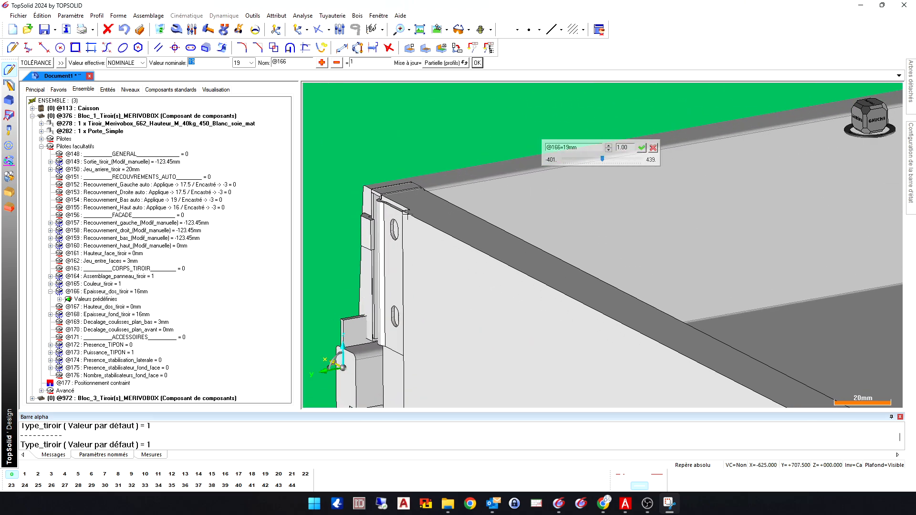
scroll(406, 213, "down", 6)
scroll(517, 292, "up", 7)
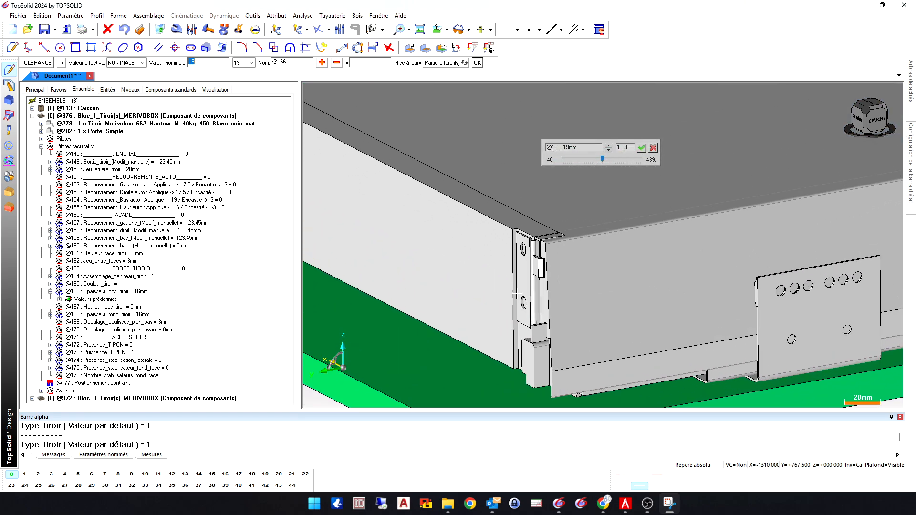
scroll(523, 251, "down", 4)
scroll(545, 234, "down", 3)
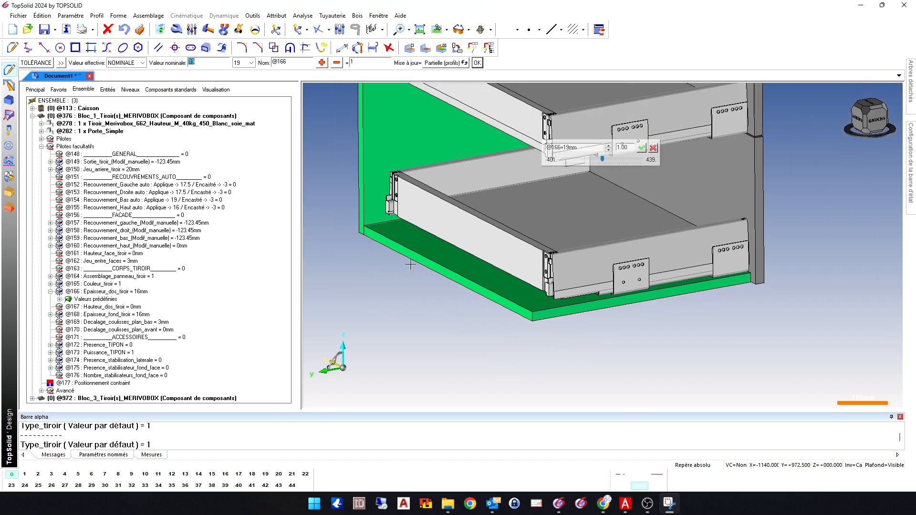
left_click(57, 292)
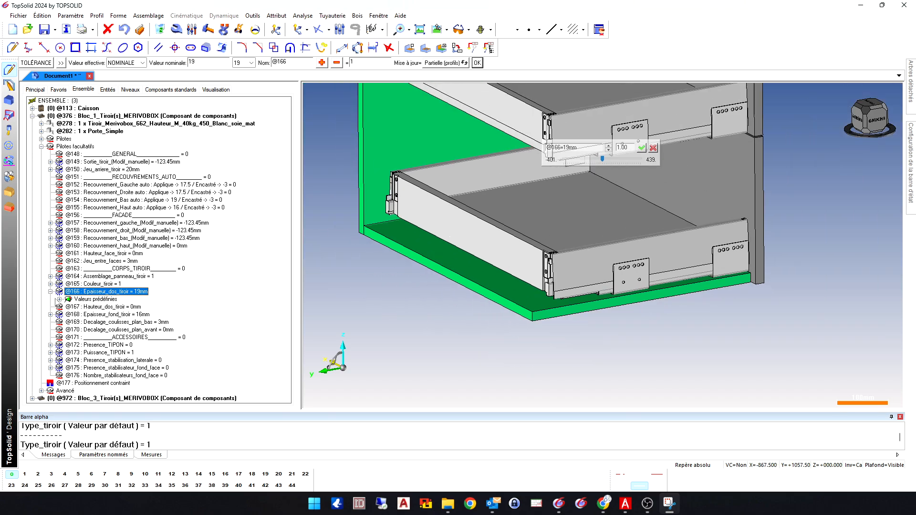
- Set the one-drawer block's drawer bottom thickness (Epaisseur_fond_tiroir) to the predefined value 19:Pas_compatible_TIPON
left_click(102, 315)
right_click(103, 316)
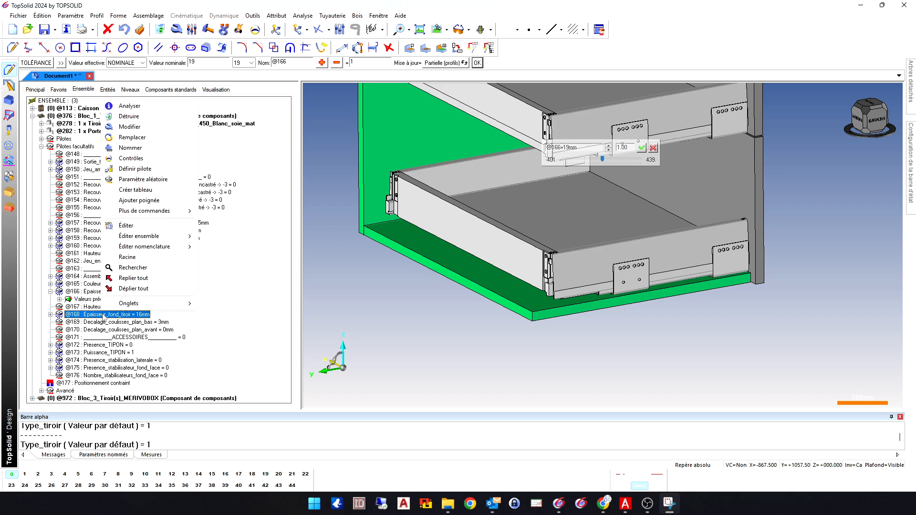
left_click(125, 129)
left_click(266, 63)
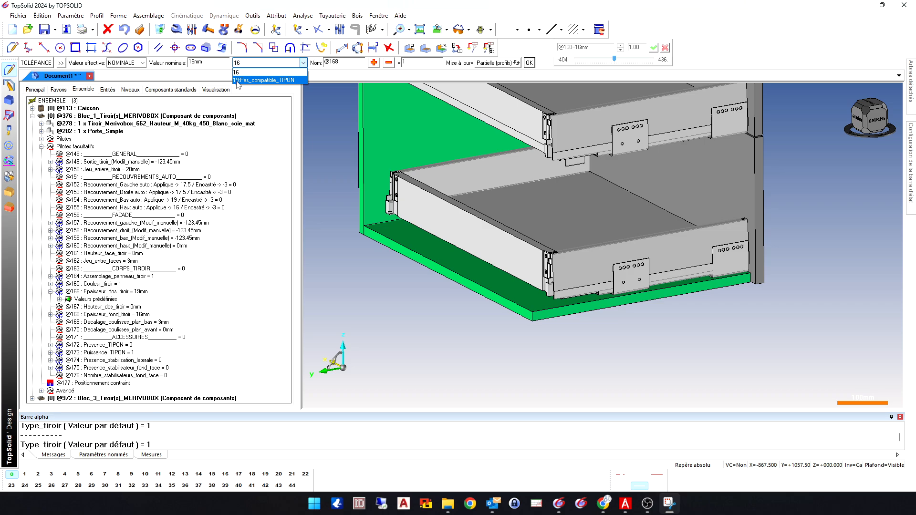
left_click(251, 80)
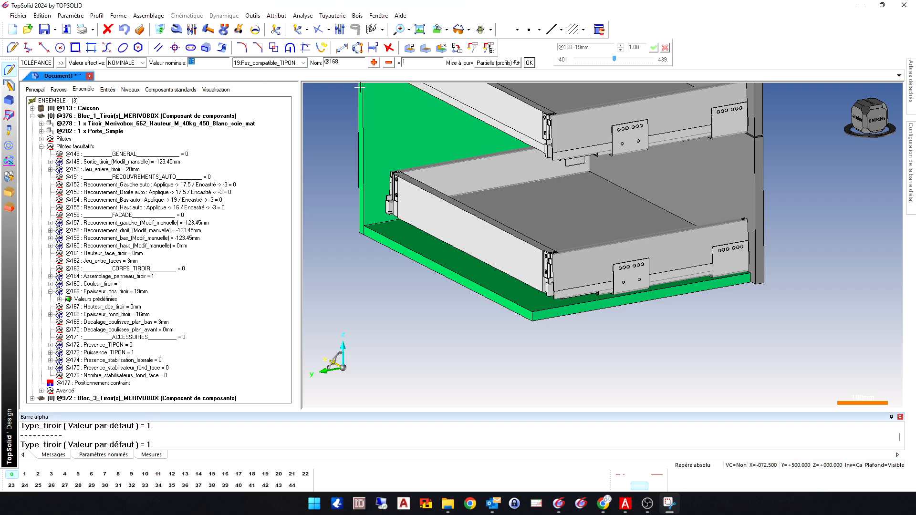
left_click(530, 63)
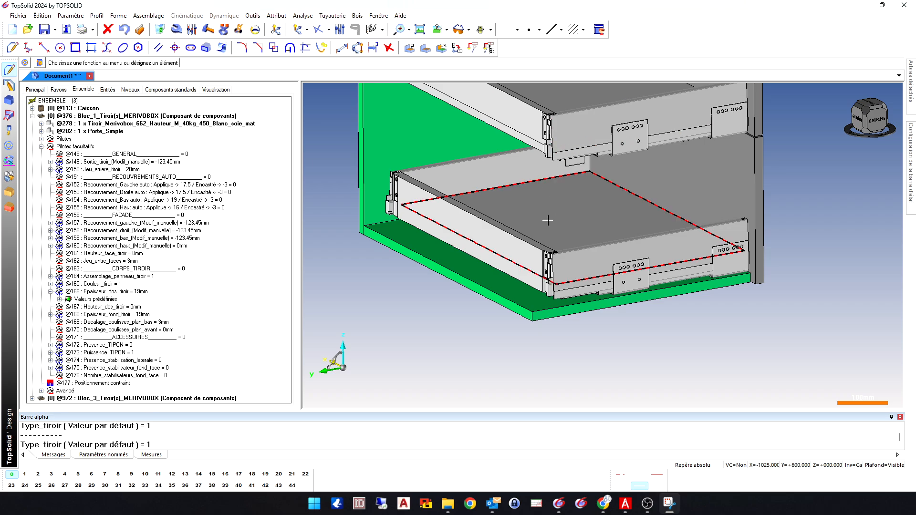
- Hide the cabinet bottom (Dessous) with the display filters and inspect the underside of the lowest drawer
middle_click_drag(546, 221, 334, 239)
left_click(216, 90)
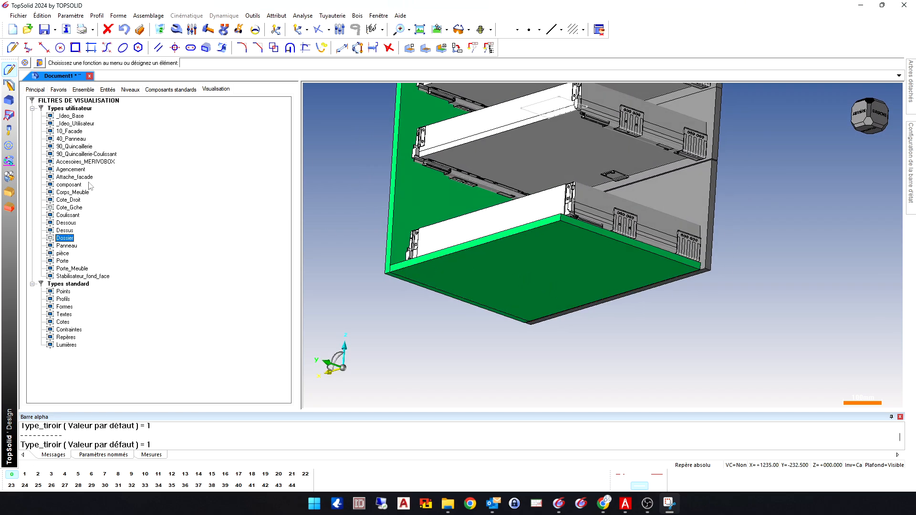
double_click(65, 224)
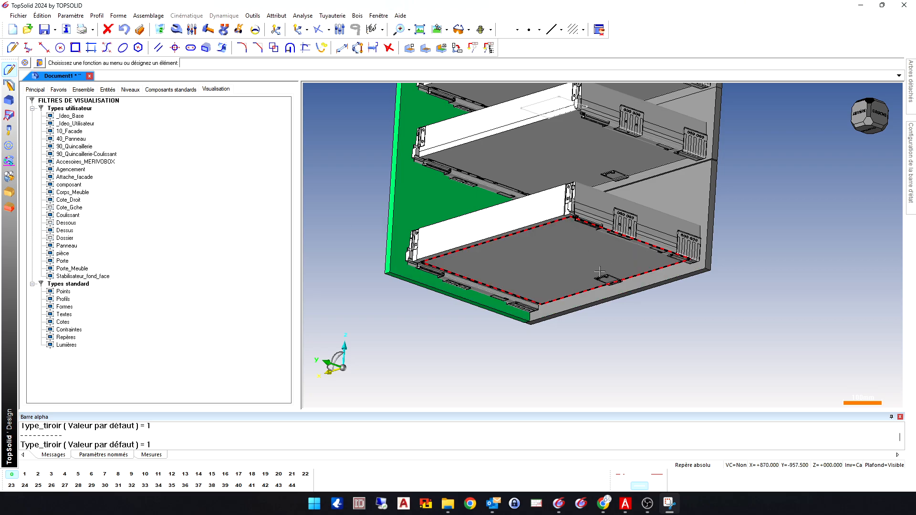
scroll(543, 284, "up", 2)
middle_click_drag(543, 283, 665, 278)
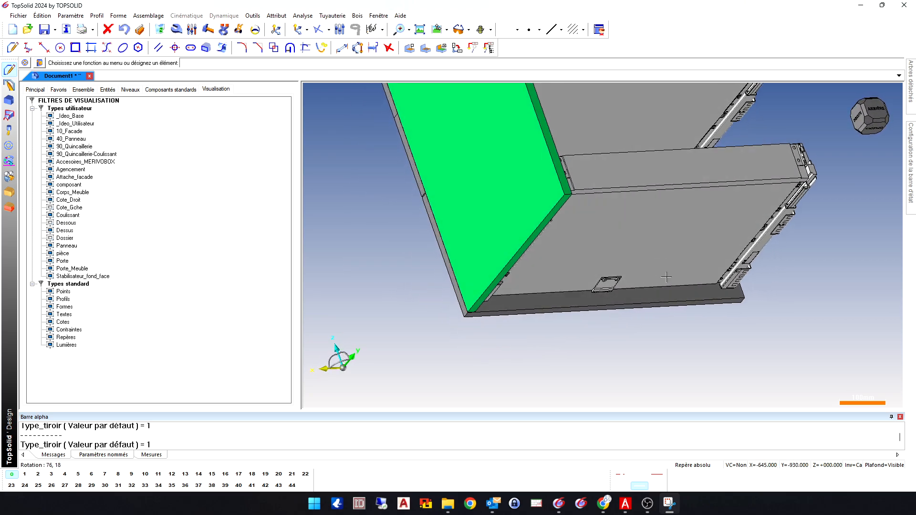
scroll(758, 288, "up", 4)
middle_click_drag(656, 206, 724, 289)
scroll(724, 290, "down", 3)
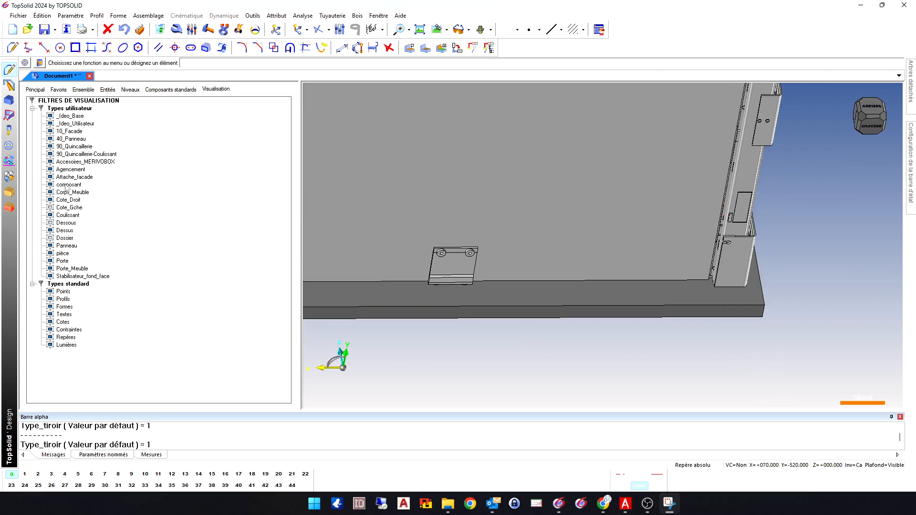
- Hide the drawer fronts (10_Facade) and inspect the thickness of the drawer bottom panel above the slides
double_click(71, 132)
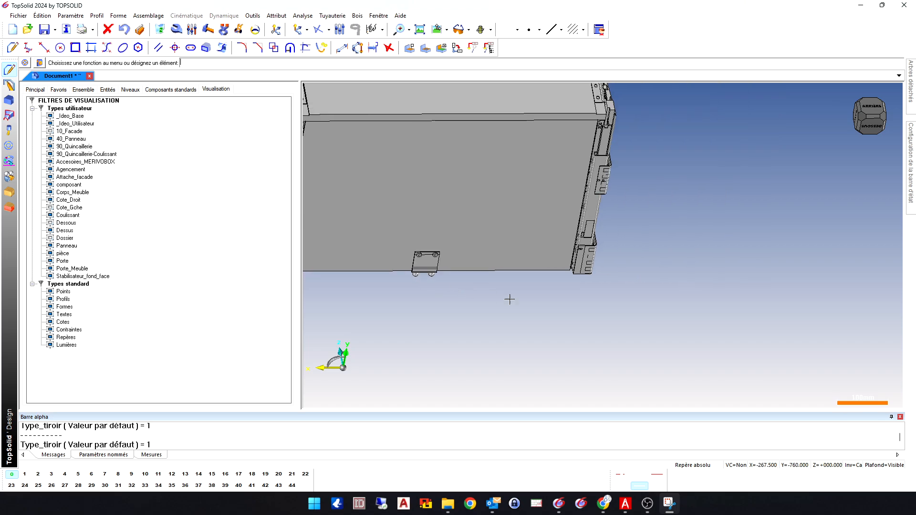
middle_click_drag(509, 300, 417, 205)
scroll(450, 273, "up", 5)
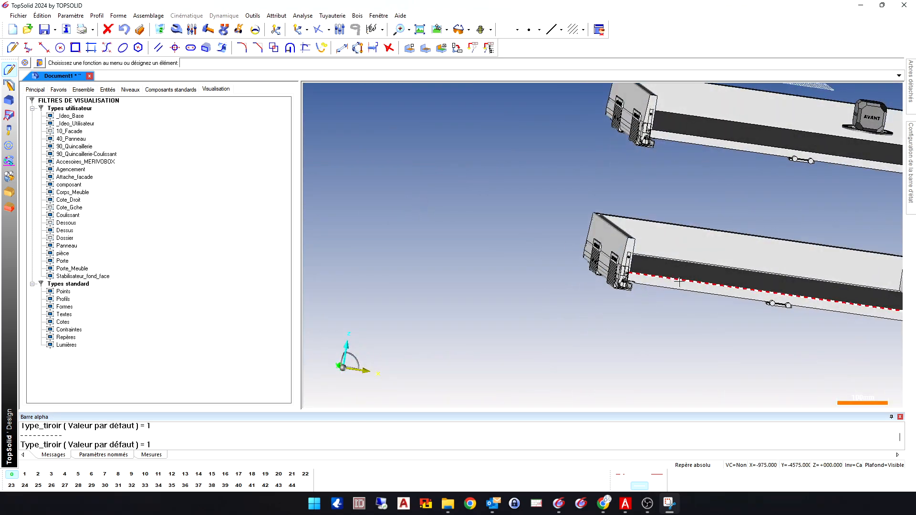
scroll(450, 274, "down", 5)
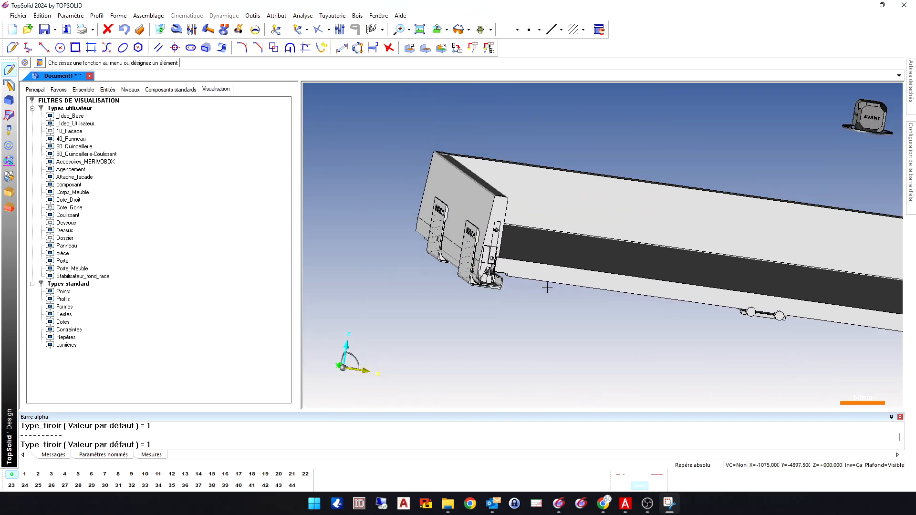
scroll(834, 327, "up", 6)
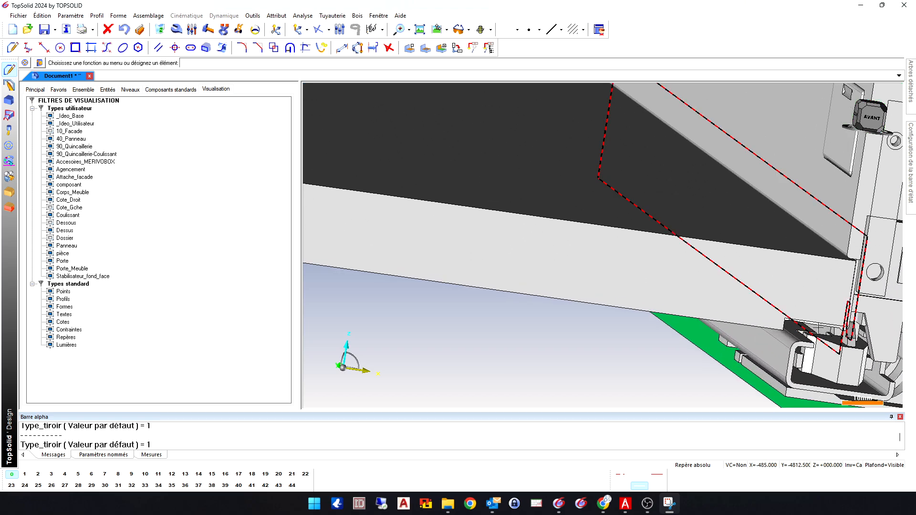
scroll(534, 267, "down", 3)
scroll(621, 215, "down", 2)
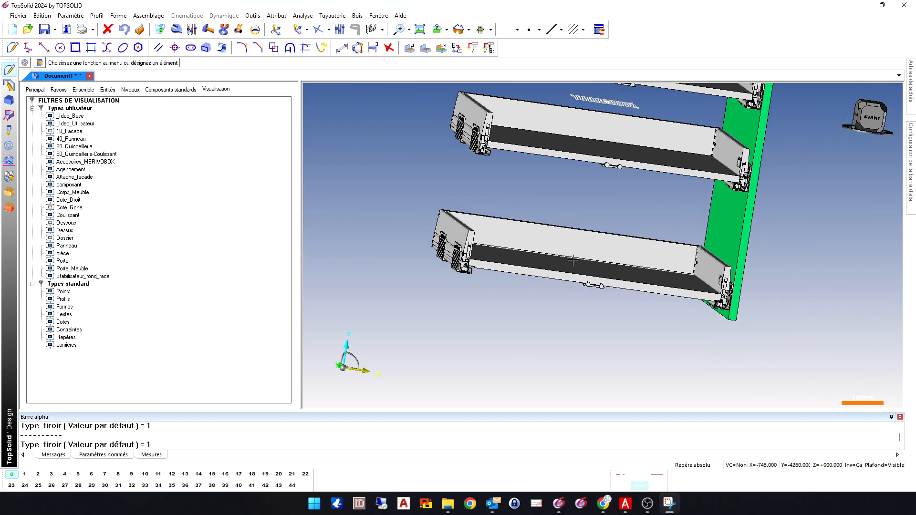
scroll(725, 176, "up", 6)
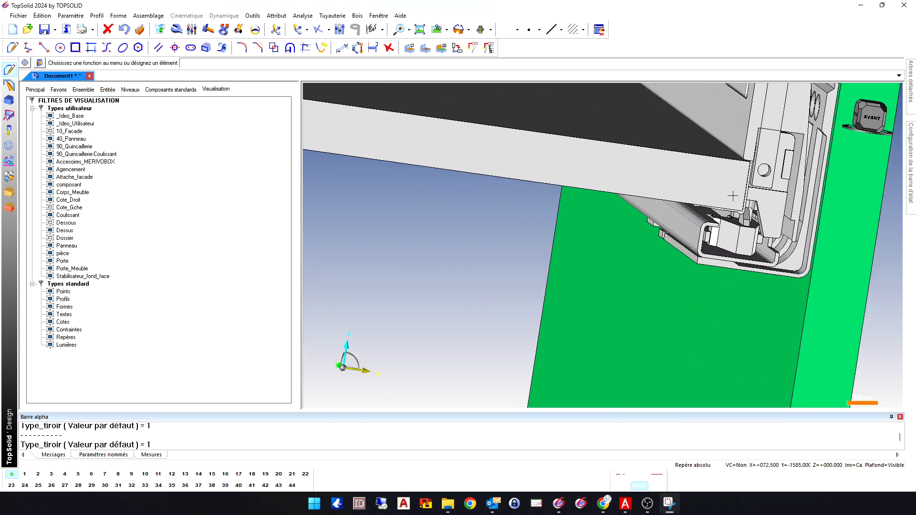
scroll(730, 194, "down", 5)
mouse_move(580, 208)
middle_mouse_down()
mouse_move(658, 241)
mouse_move(681, 224)
mouse_move(517, 231)
mouse_move(362, 210)
middle_mouse_up()
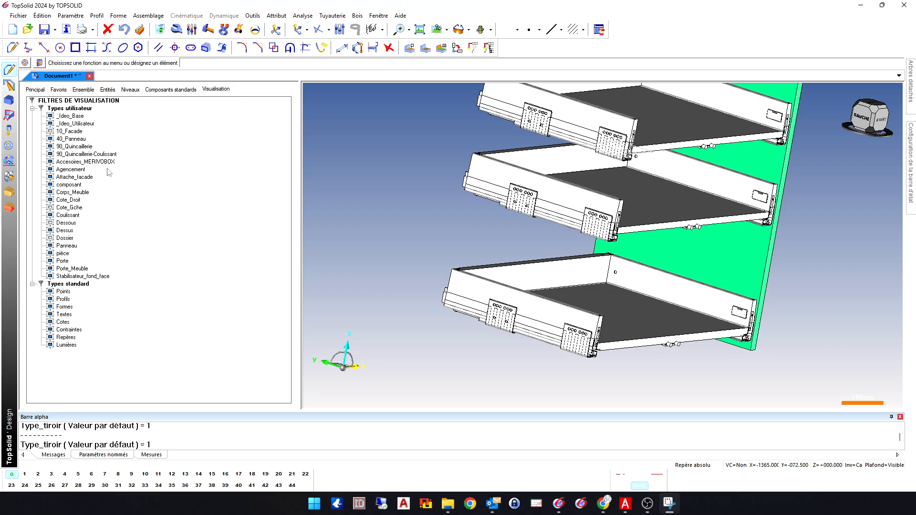
- Show the drawer fronts (10_Facade) again and select the one-drawer block's Decalage_coulisses_plan_bas parameter in the assembly tree
left_click(58, 131)
middle_click_drag(417, 225, 530, 228)
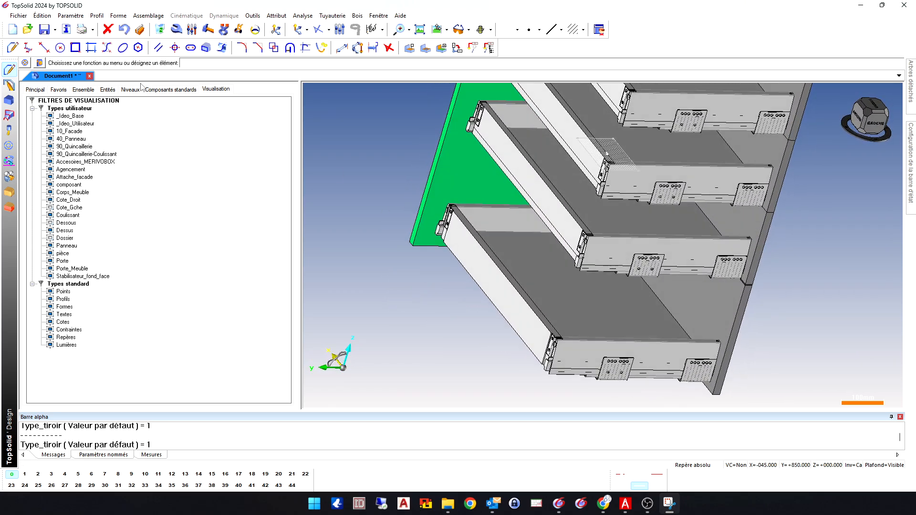
left_click(84, 90)
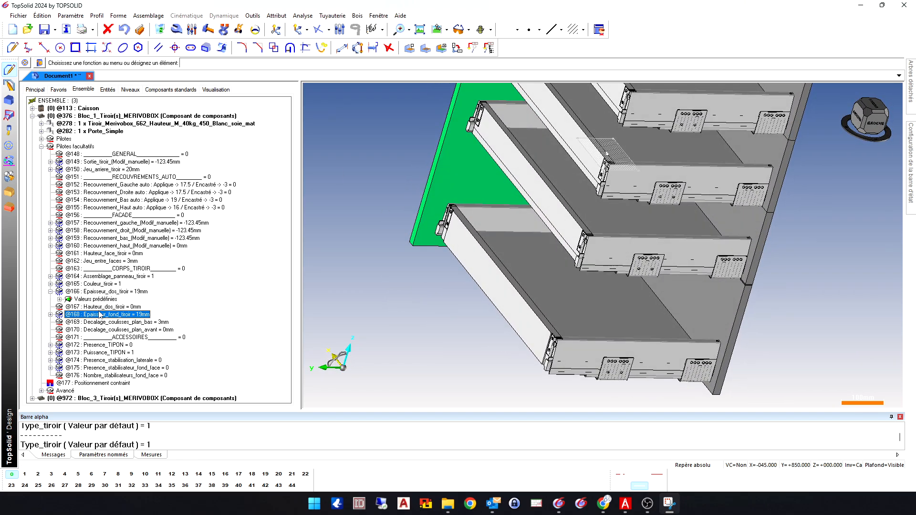
left_click(51, 291)
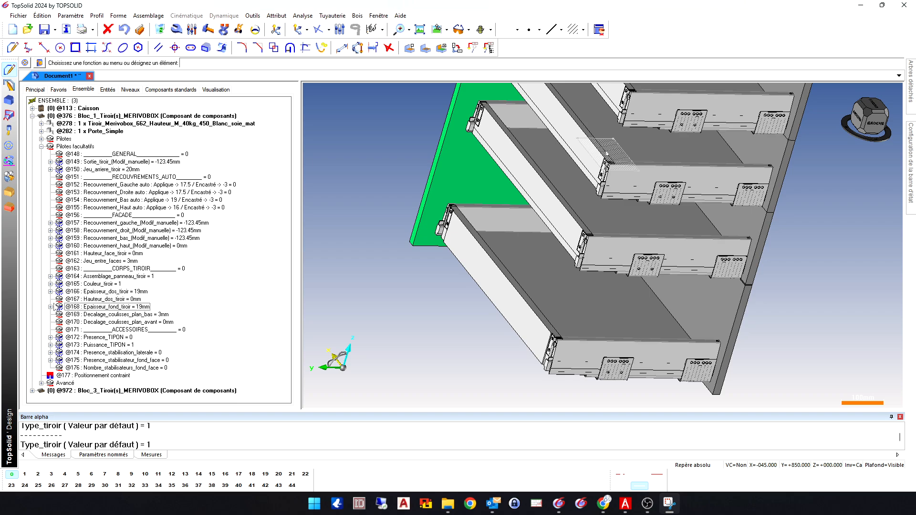
left_click(50, 307)
left_click(50, 307)
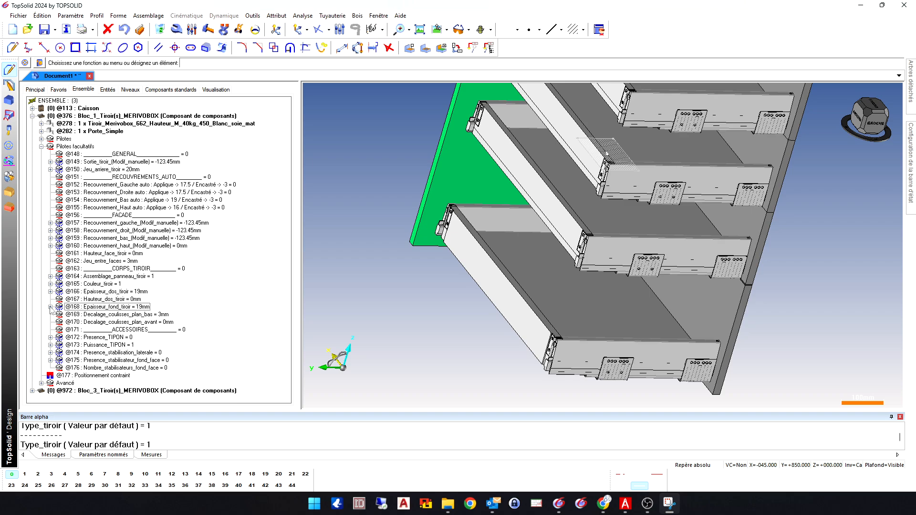
left_click(142, 316)
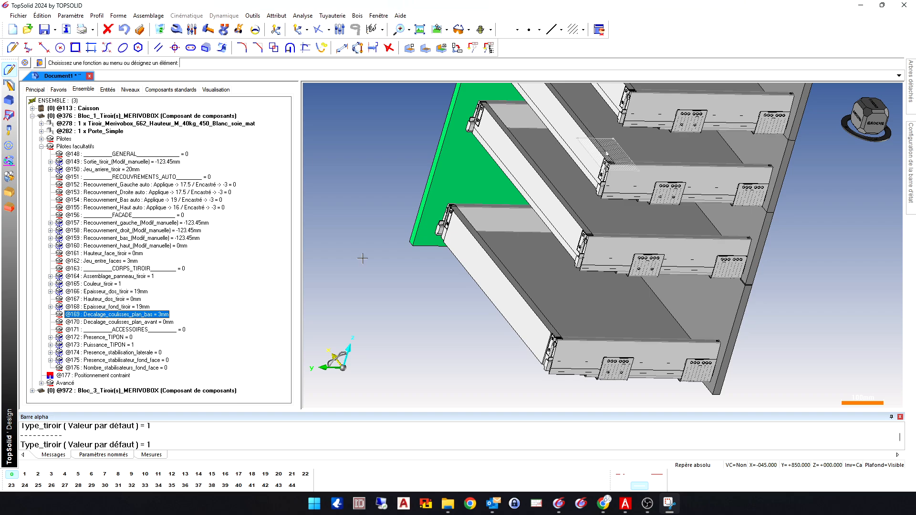
- Switch to the left view, show the cabinet bottom (Dessous) again and examine the gap beneath the lowest drawer's slides
left_click(875, 124)
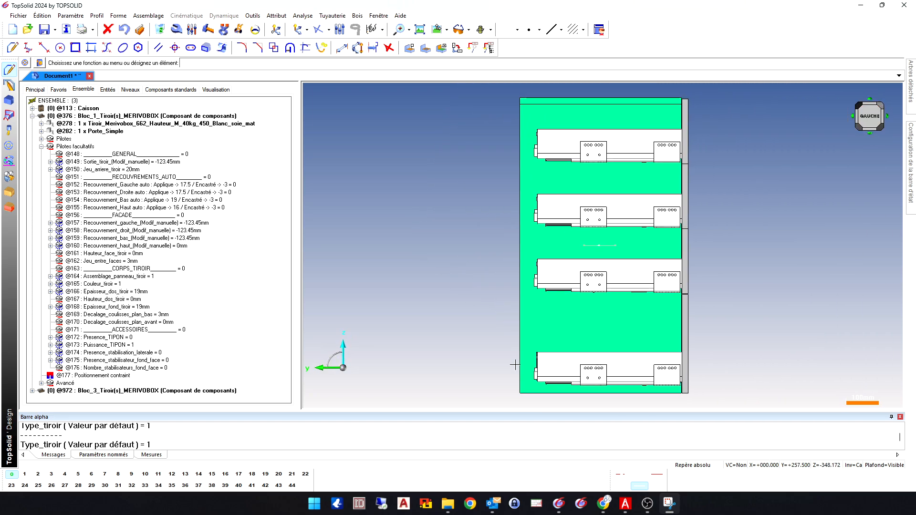
left_click(218, 90)
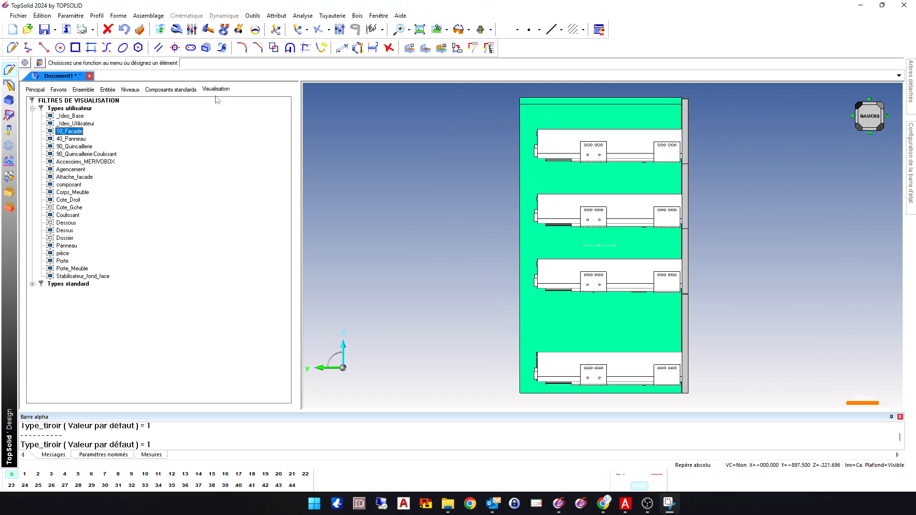
left_click(68, 223)
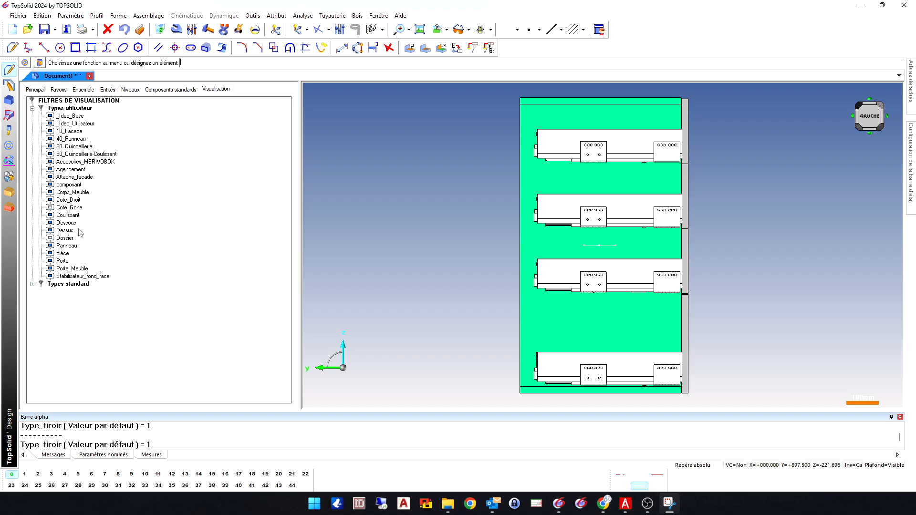
scroll(313, 253, "down", 2)
scroll(558, 335, "up", 5)
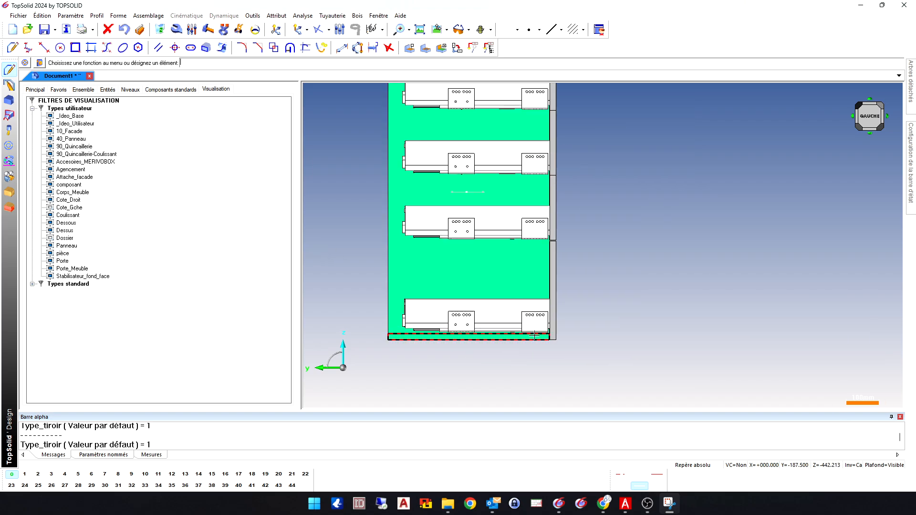
scroll(558, 335, "up", 2)
scroll(548, 337, "down", 2)
scroll(544, 336, "up", 2)
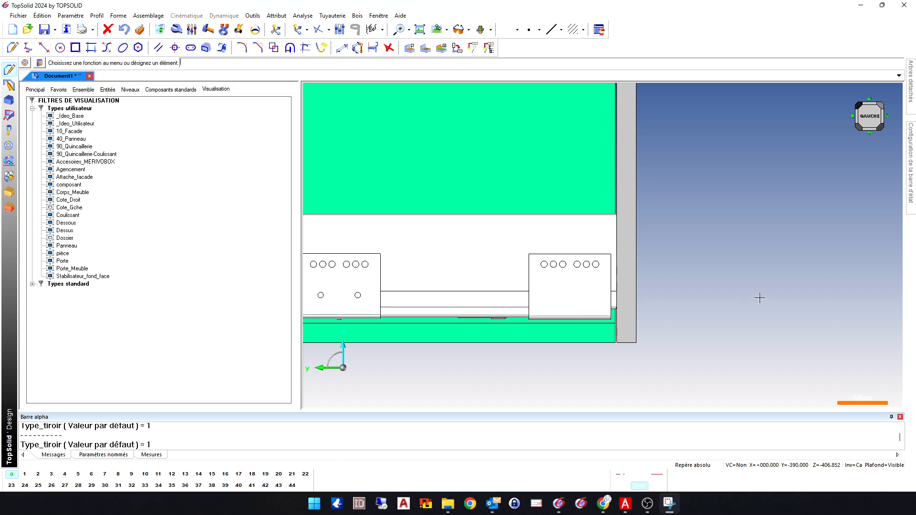
scroll(739, 297, "down", 2)
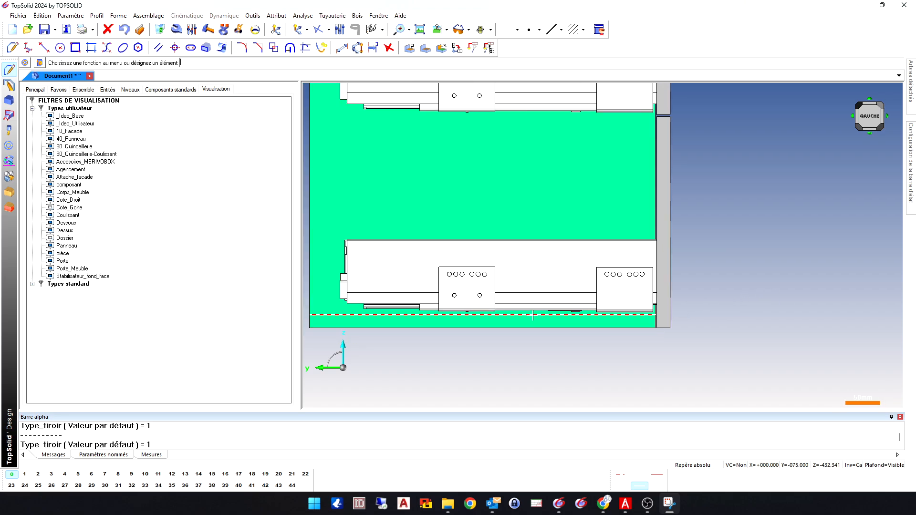
scroll(476, 318, "up", 3)
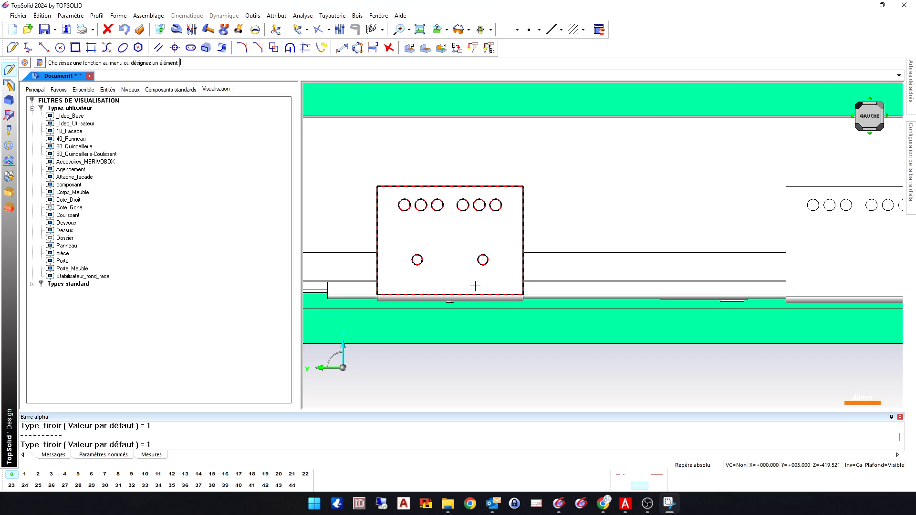
scroll(477, 306, "down", 3)
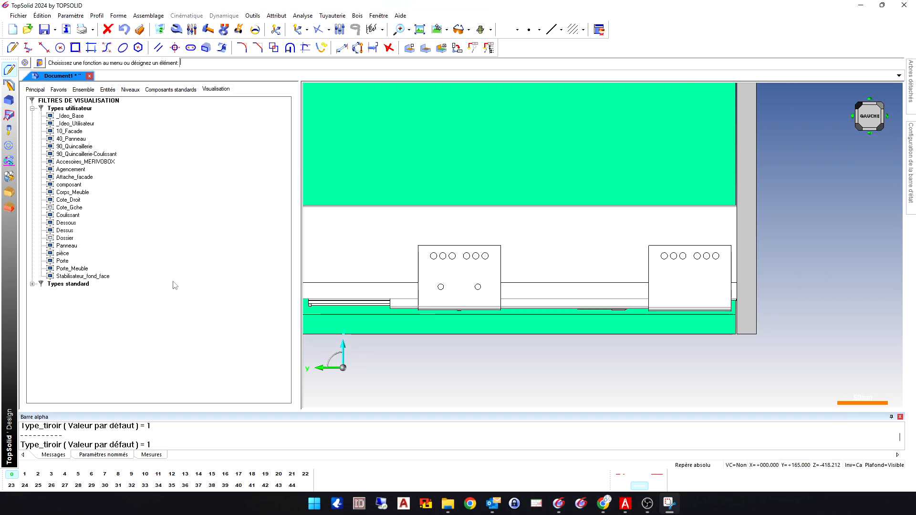
- Try 0 mm and 50 mm as the one-drawer block's slide offset from the bottom plane (Decalage_coulisses_plan_bas)
left_click(83, 89)
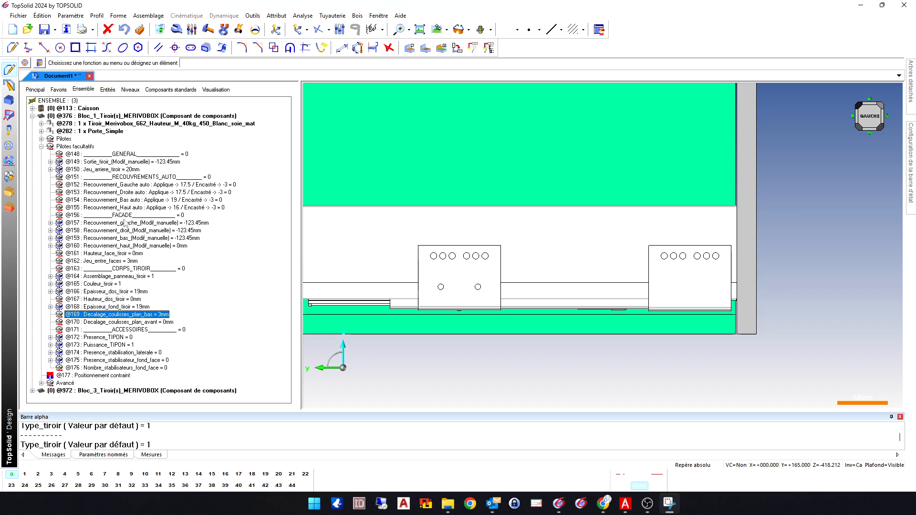
double_click(162, 317)
type("0mm")
key("Return")
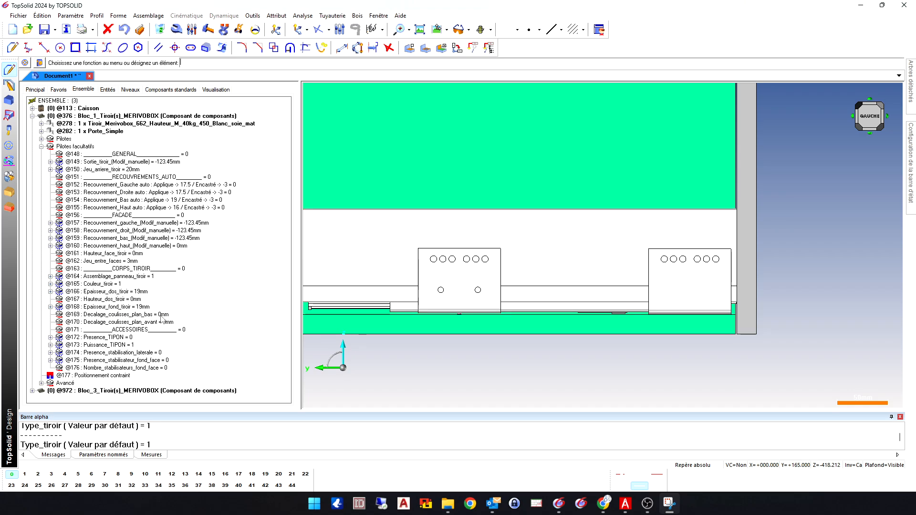
double_click(162, 316)
type("50mm")
key("Return")
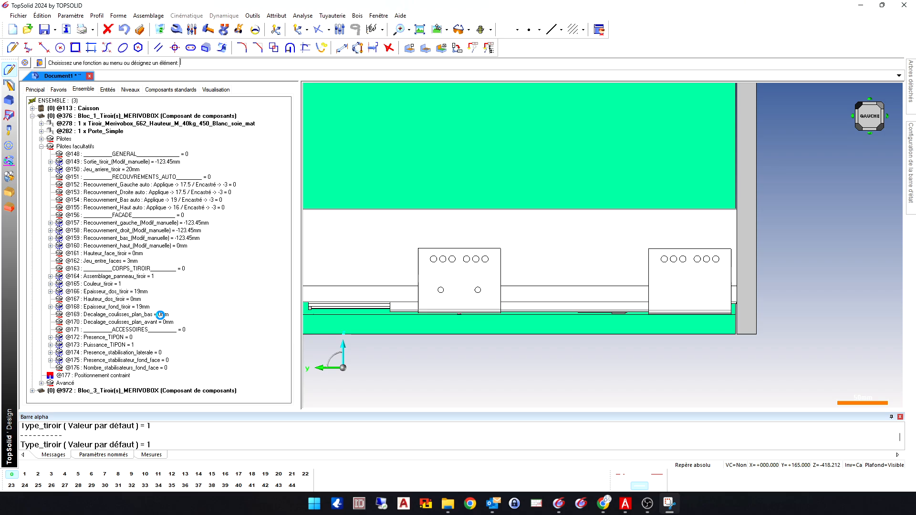
scroll(467, 373, "down", 2)
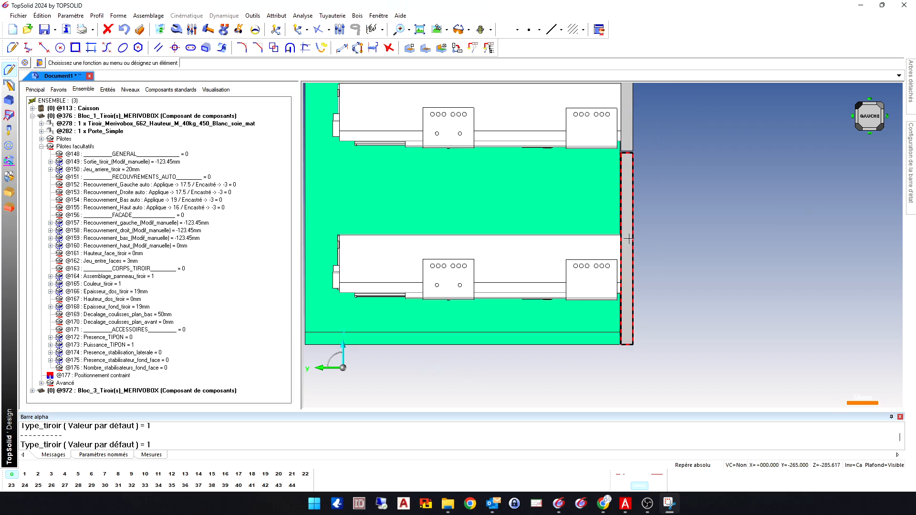
- Try 0 mm again for the one-drawer block's Decalage_coulisses_plan_bas and return it to 3 mm
double_click(156, 317)
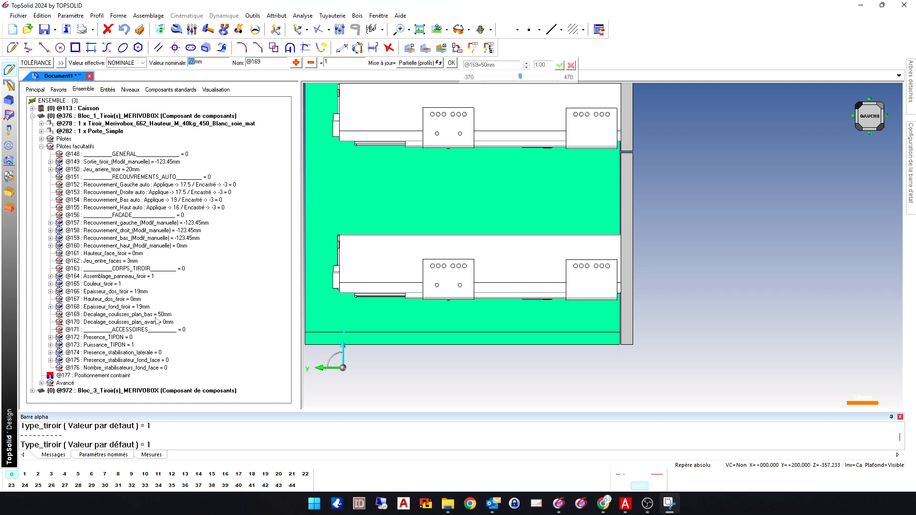
type("0")
key("Return")
double_click(156, 317)
type("3")
key("Return")
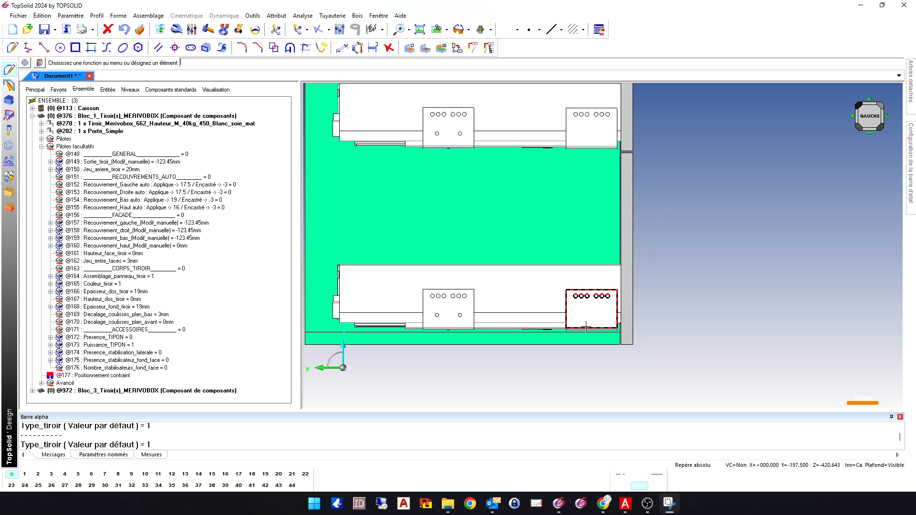
- Set the three-drawer block's slide offset from the bottom plane (Decalage_coulisses_plan_bas) to 50 mm
scroll(595, 381, "down", 2)
scroll(628, 259, "down", 2)
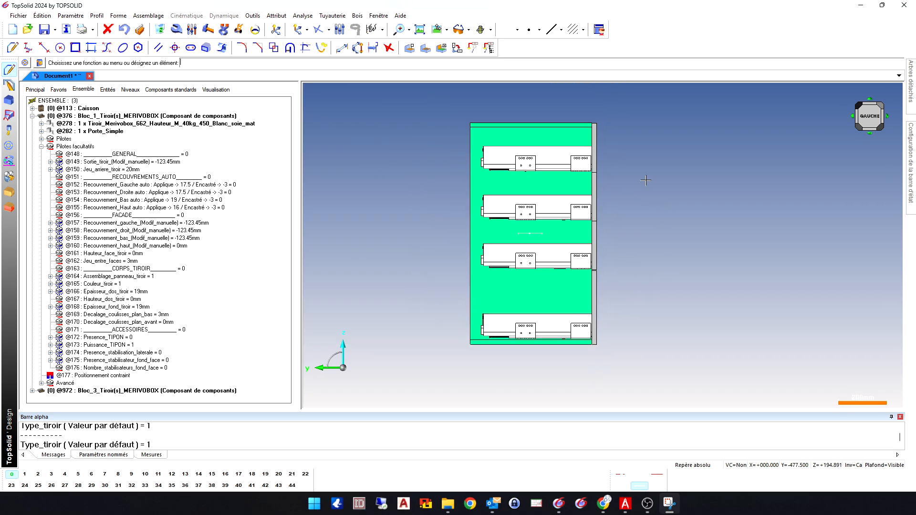
scroll(501, 248, "up", 3)
left_click(32, 116)
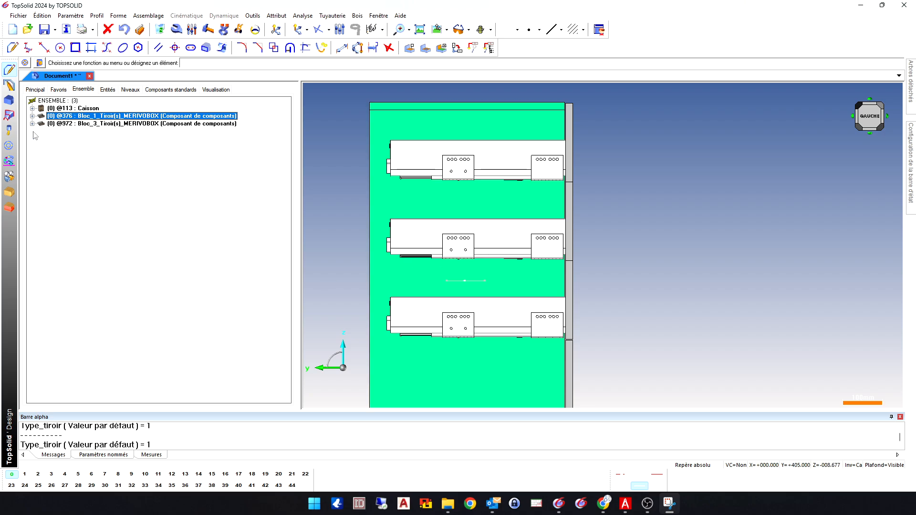
left_click(32, 124)
left_click(41, 154)
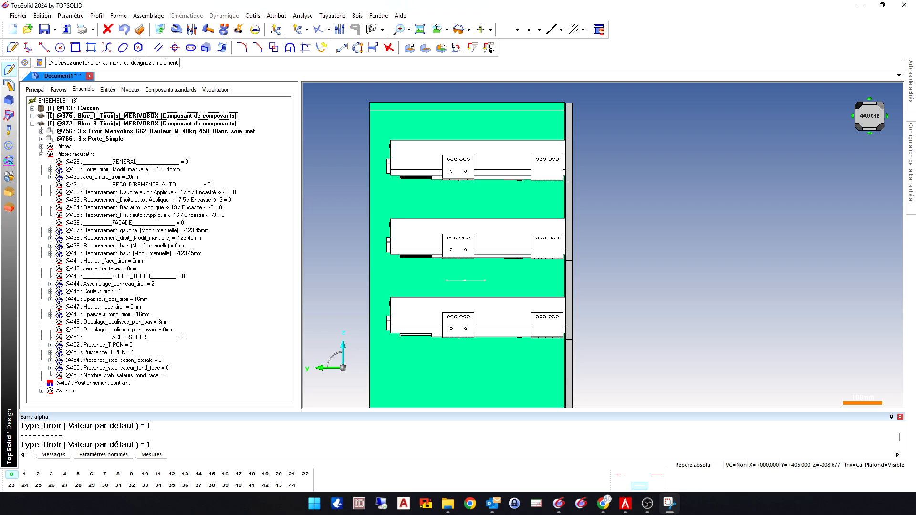
double_click(157, 322)
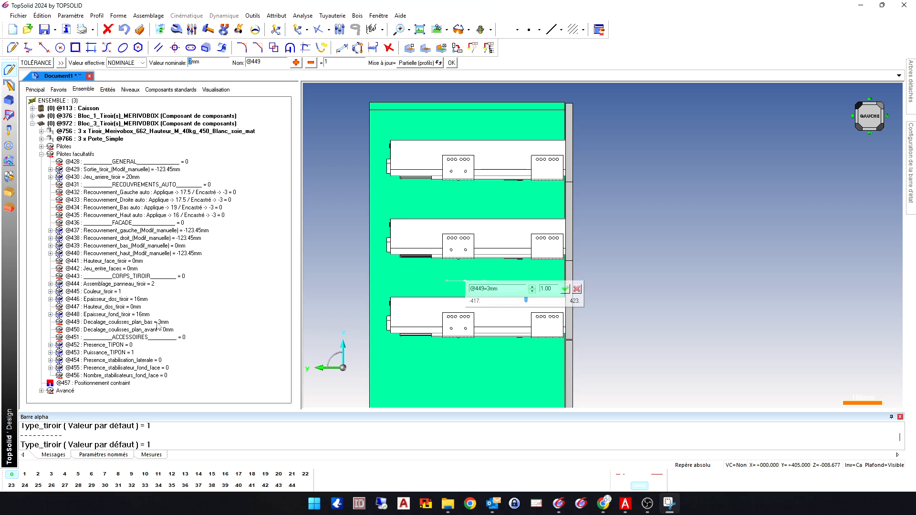
type("50")
key("Return")
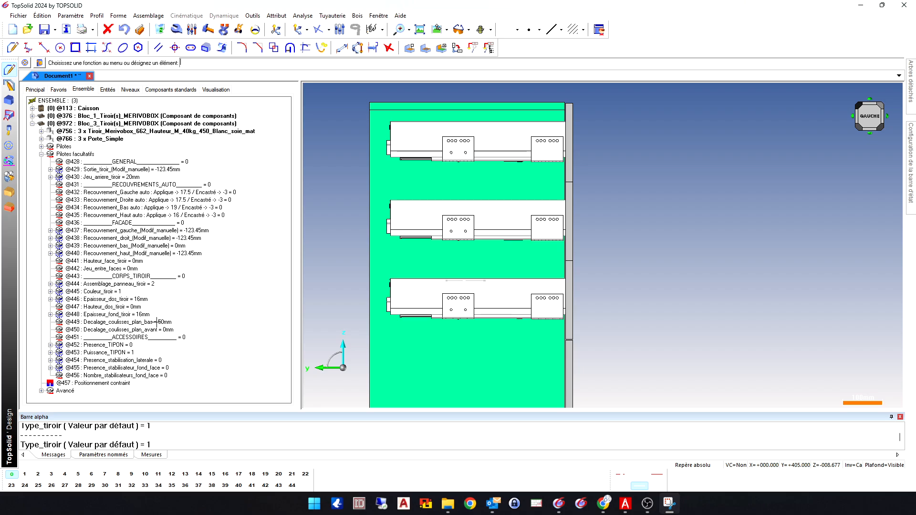
- Undo the three-drawer block's last slide offset change and expand the required and optional parameters (Pilotes, Pilotes facultatifs) of the one-drawer block
key("ctrl+z")
scroll(343, 222, "down", 6)
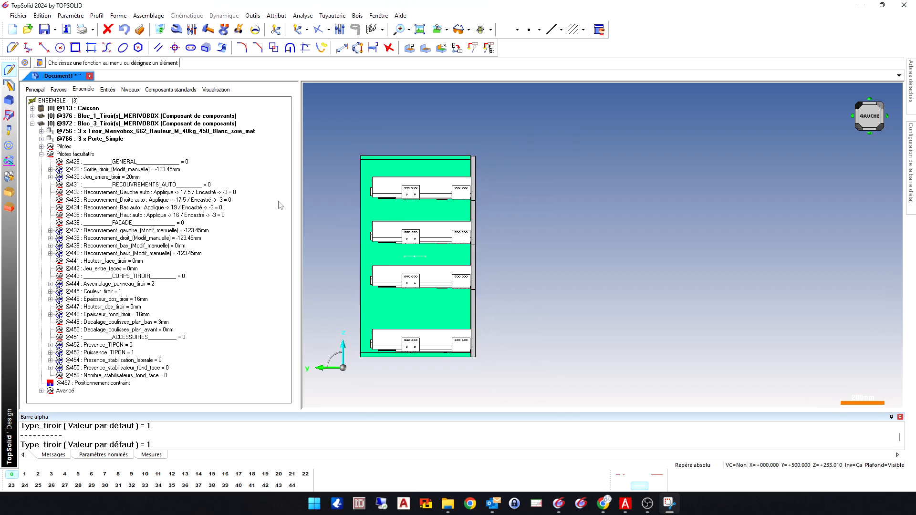
left_click(32, 124)
left_click(32, 116)
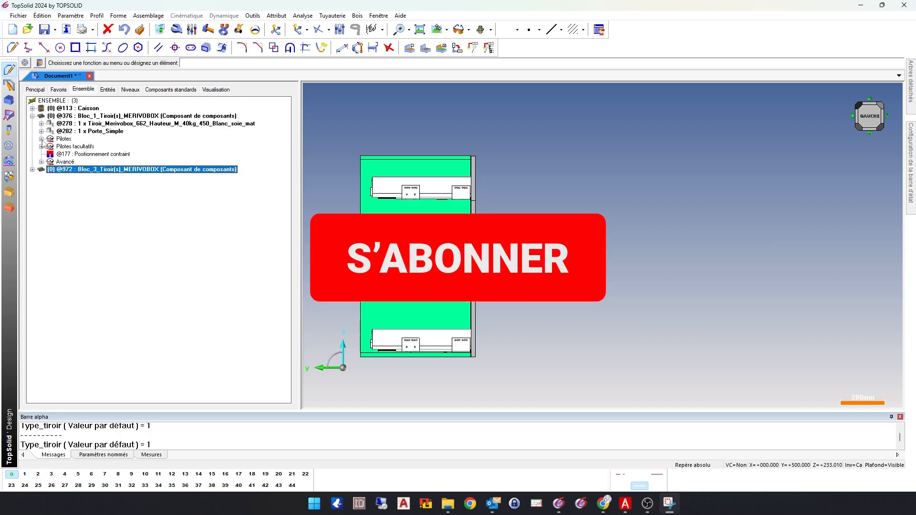
left_click(41, 139)
left_click(41, 177)
scroll(167, 291, "down", 1)
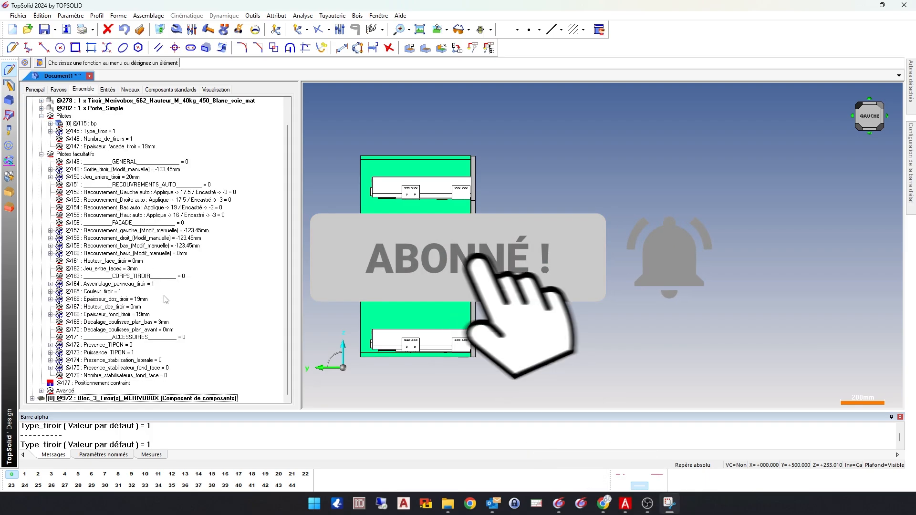
- Examine the possible values of the one-drawer block's Presence_TIPON accessory parameter, with and without TIPON synchronisation
left_click(110, 345)
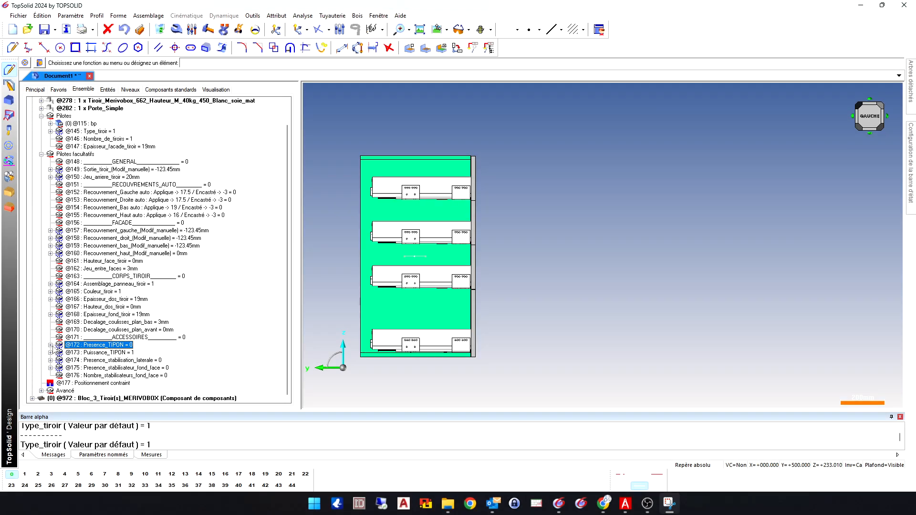
left_click(50, 345)
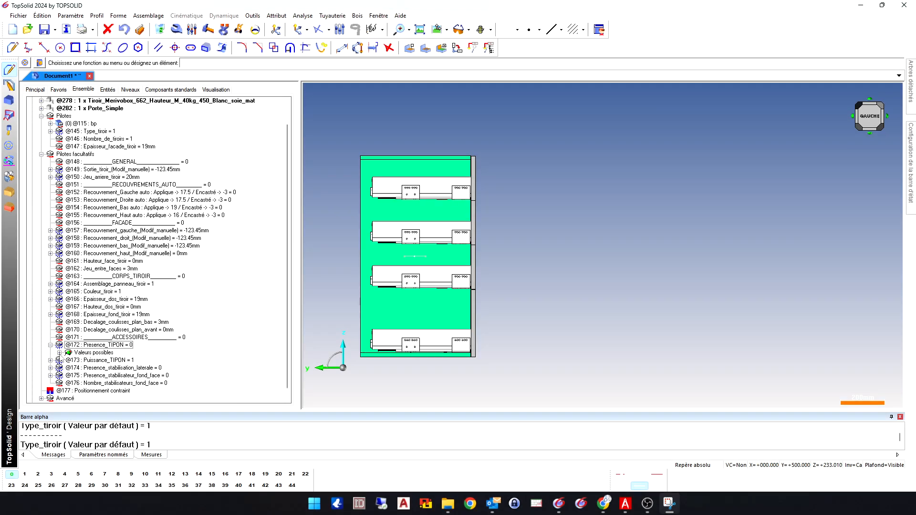
left_click(59, 354)
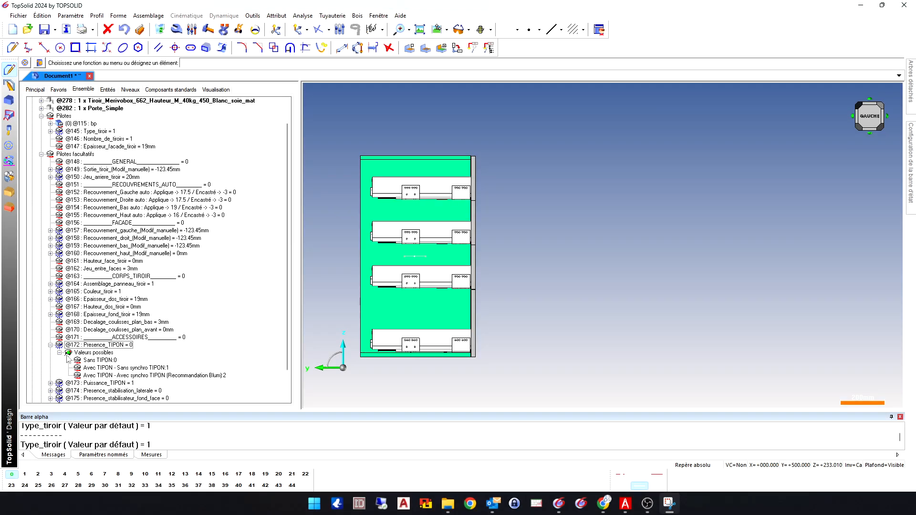
left_click(148, 369)
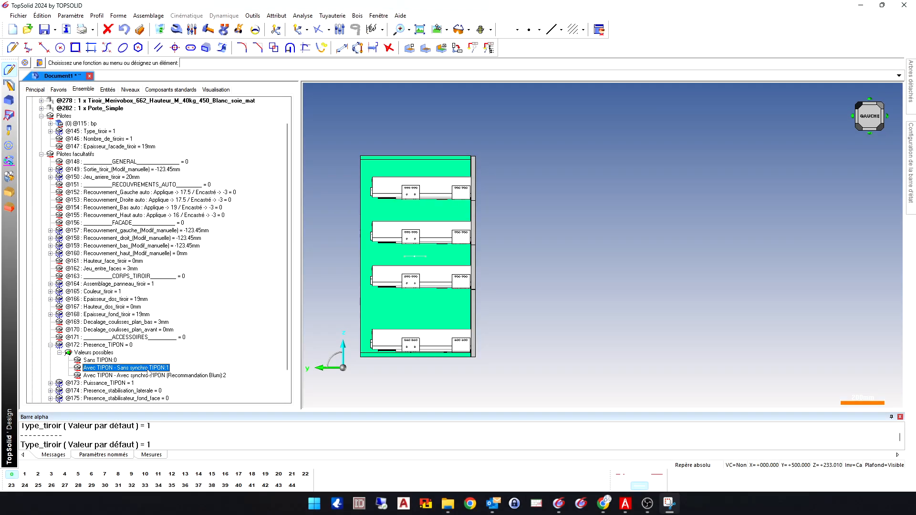
left_click(134, 377)
left_click(139, 369)
- Examine the possible values of Puissance_TIPON and Presence_stabilisation_laterale in the one-drawer block
left_click(50, 383)
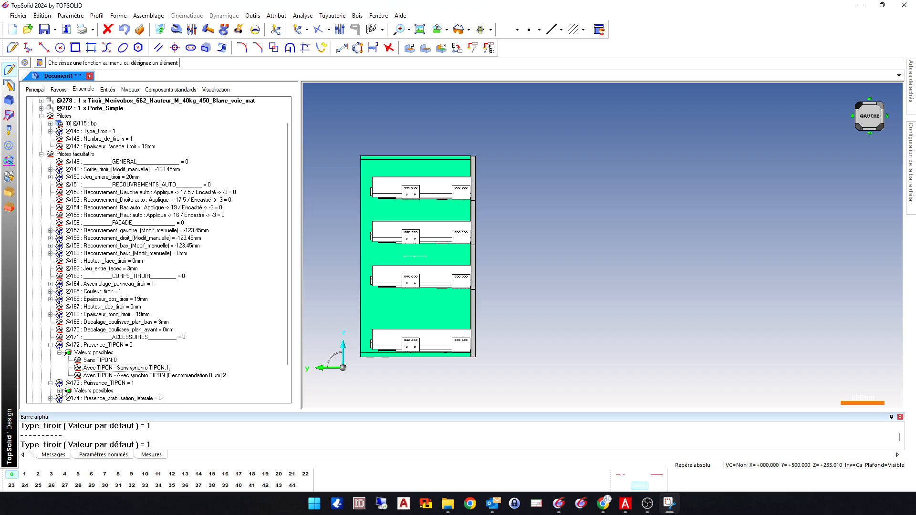
left_click(102, 322)
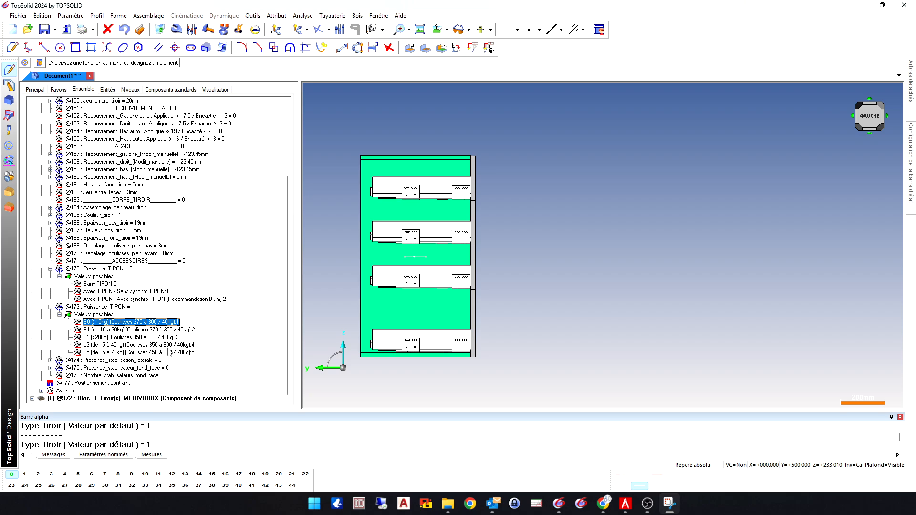
left_click(51, 360)
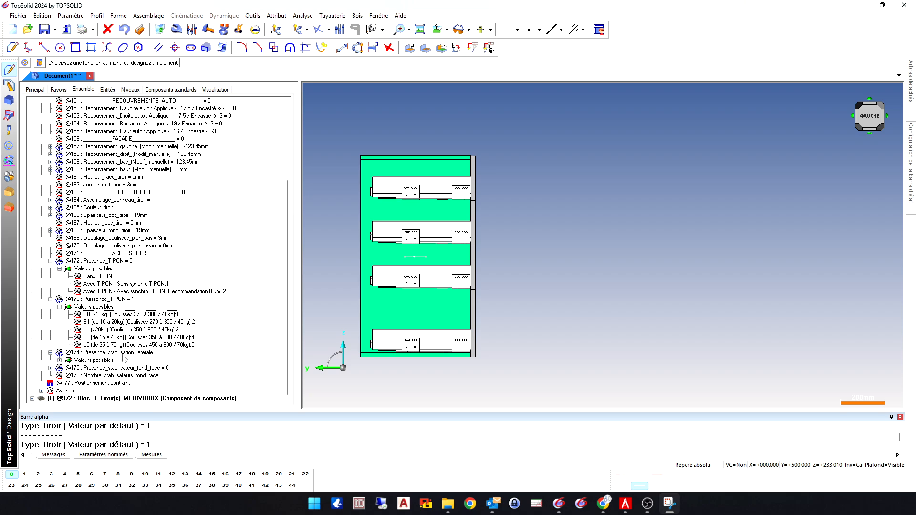
left_click(59, 361)
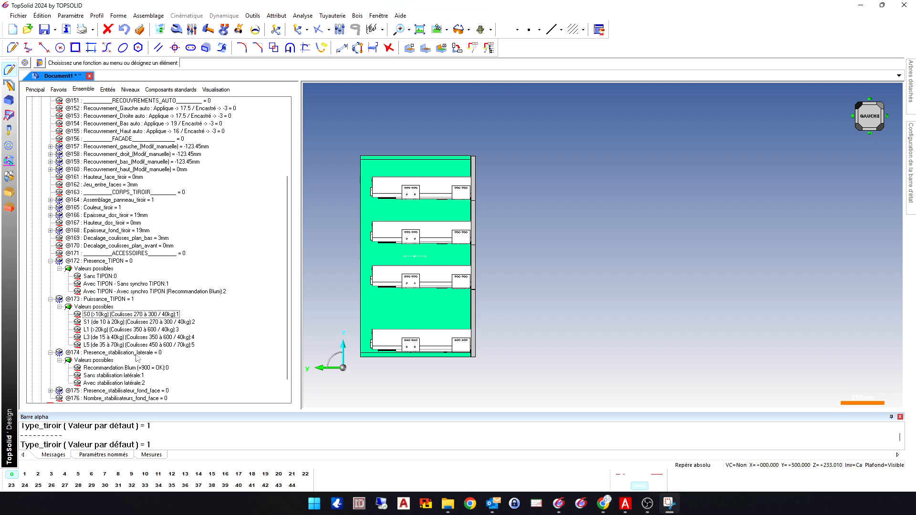
left_click(124, 354)
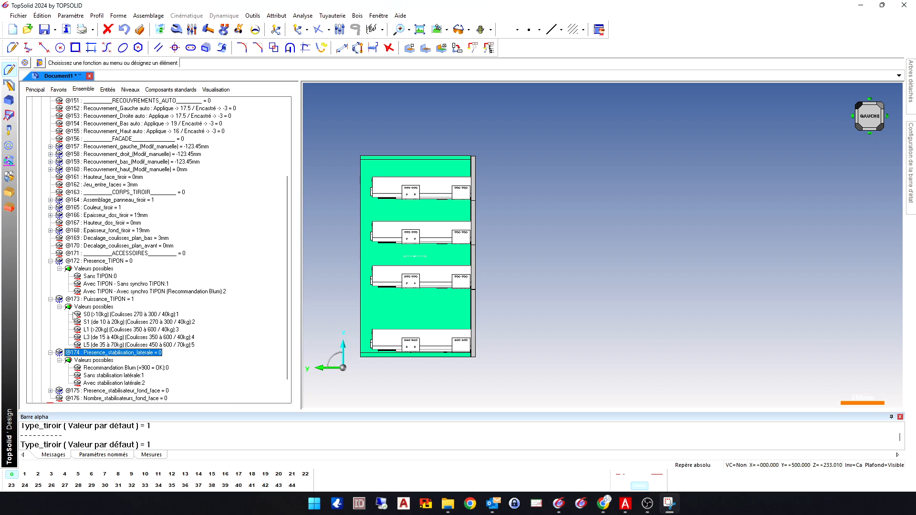
left_click(56, 302)
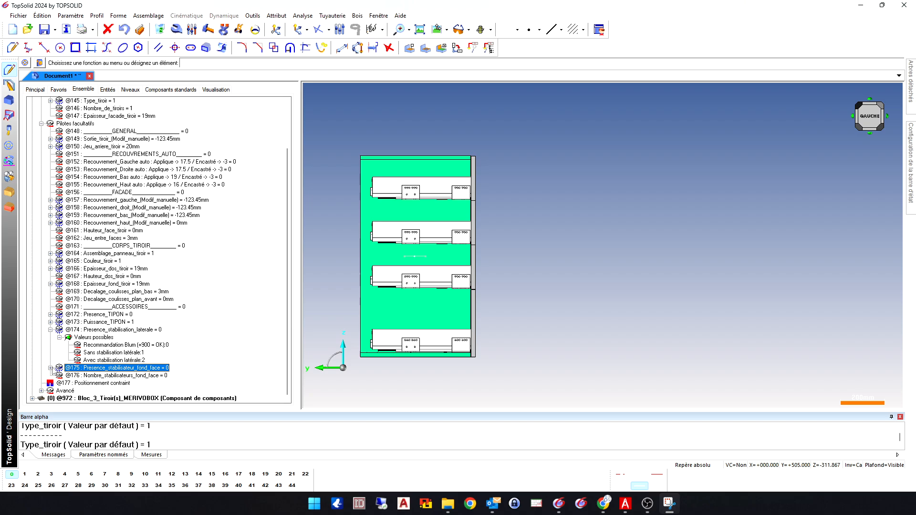
- List the possible values of Presence_stabilisateur_fond_face and set Presence_stabilisation_laterale and Nombre_stabilisateurs_fond_face to 1 for the one-drawer block
left_click(50, 368)
left_click(60, 376)
scroll(393, 305, "down", 2)
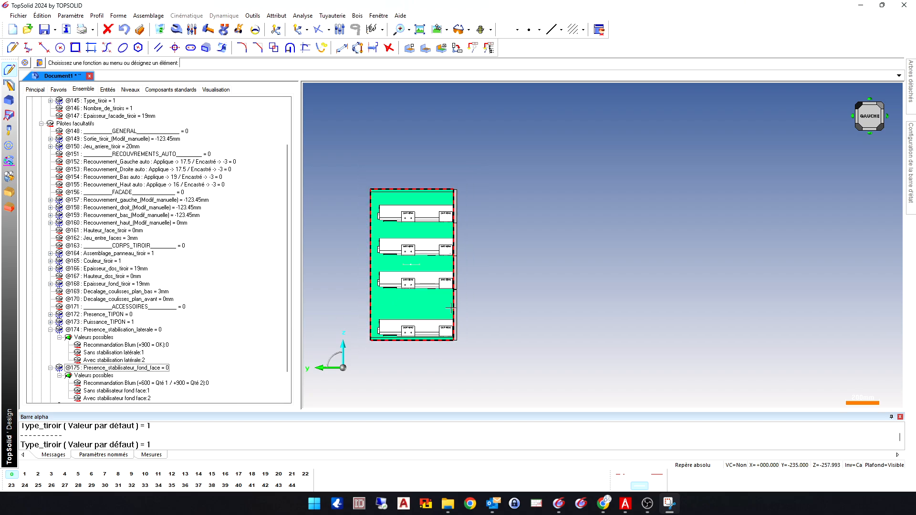
middle_click_drag(394, 306, 470, 280)
scroll(470, 281, "up", 5)
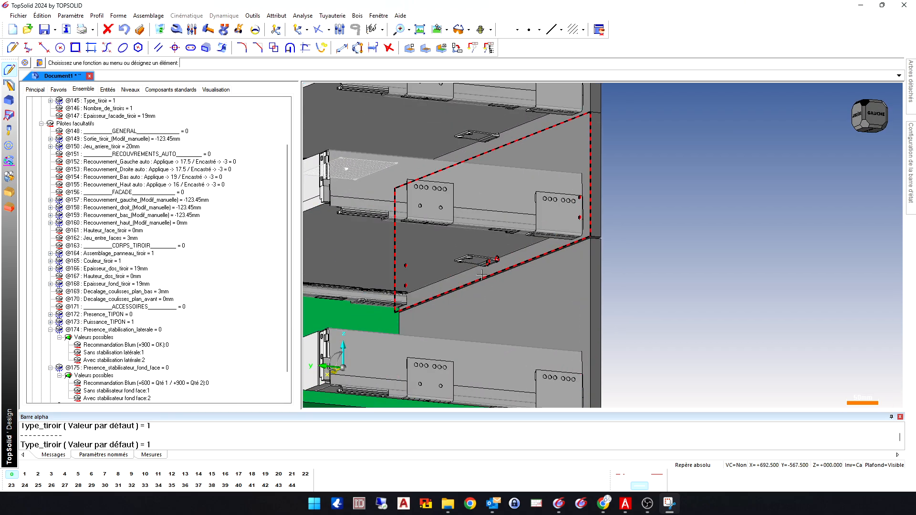
double_click(104, 352)
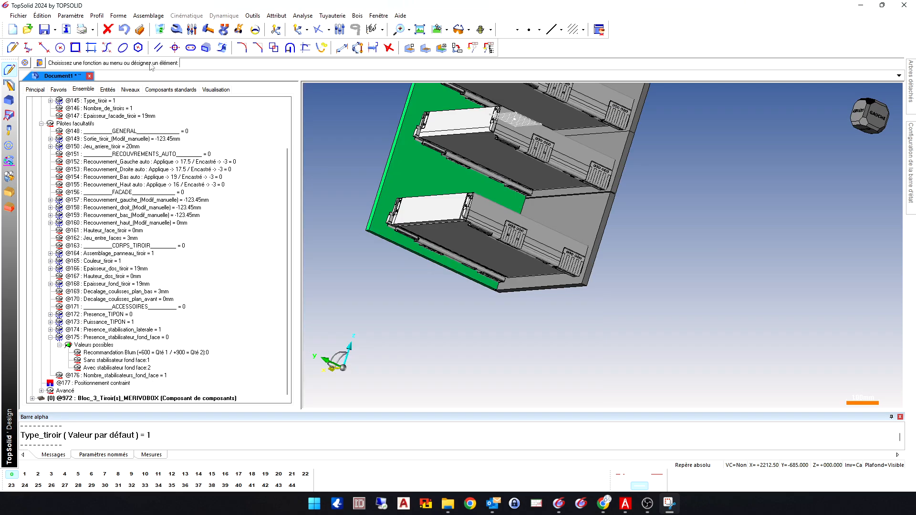
- Set the cabinet's (Caisson) Longueur X to 950 mm and raise it to 1000 mm
left_click(35, 90)
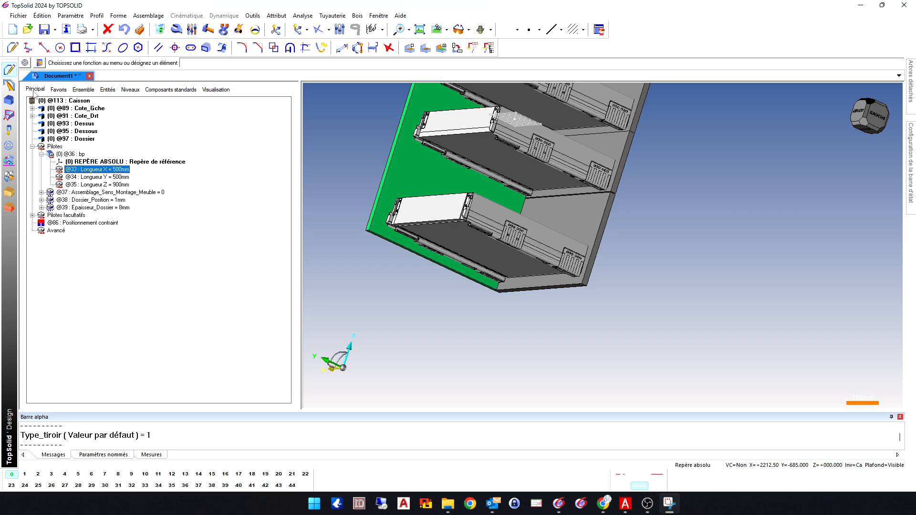
double_click(117, 169)
type("9mm")
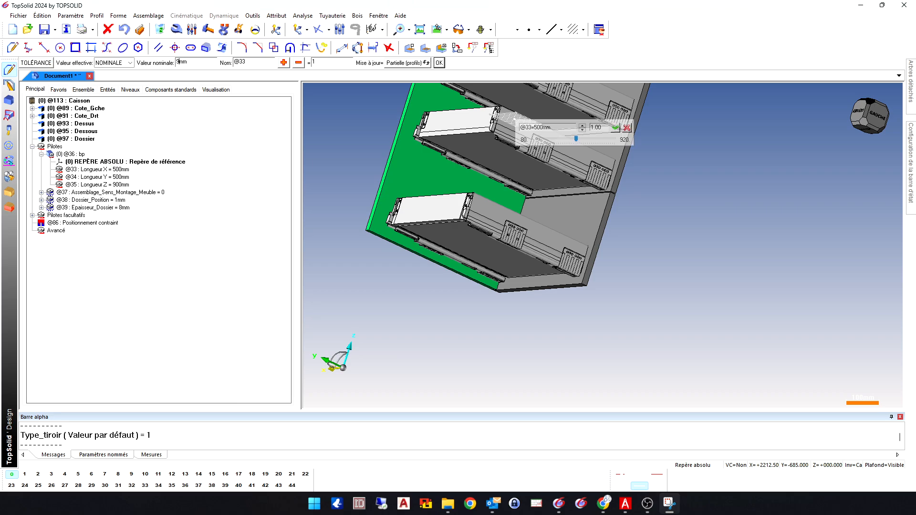
type("50")
key("Return")
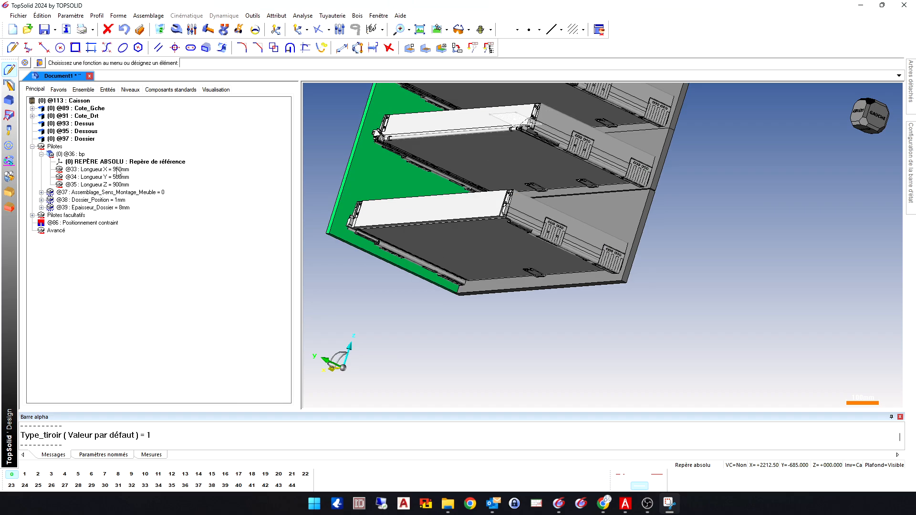
double_click(118, 171)
type("1000mm")
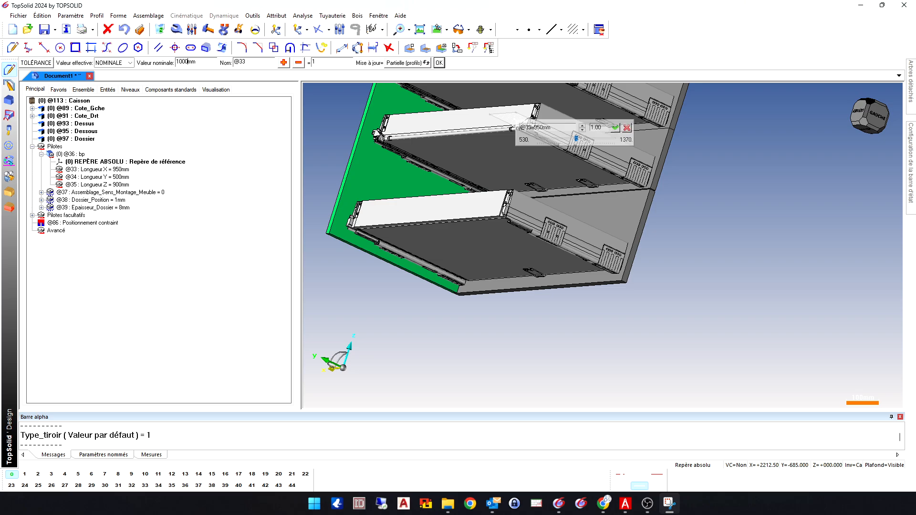
key("Return")
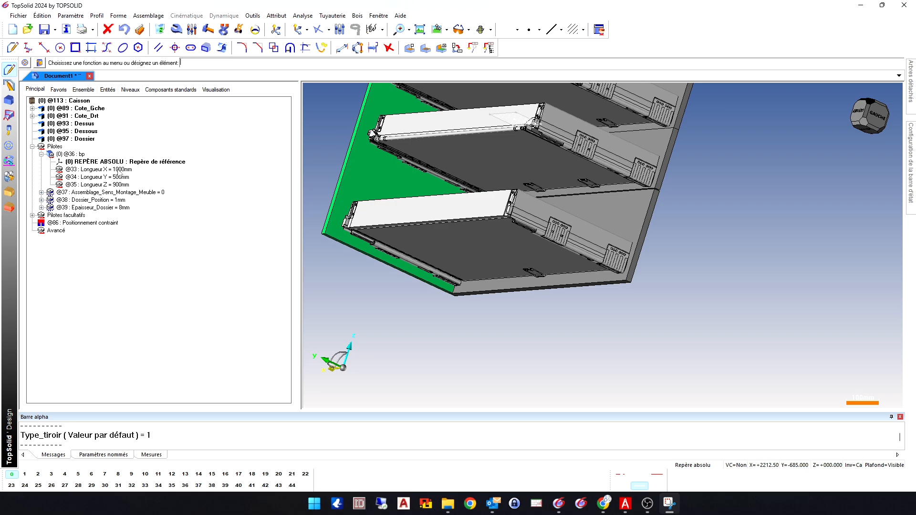
- Set the one-drawer block's number of bottom/front stabilisers (Nombre_stabilisateurs_fond_face) to 4
left_click(83, 90)
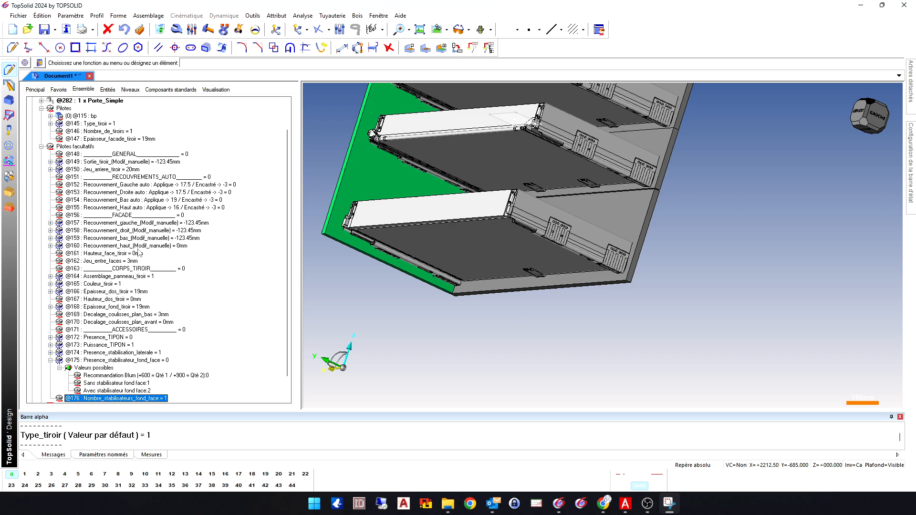
scroll(168, 333, "down", 1)
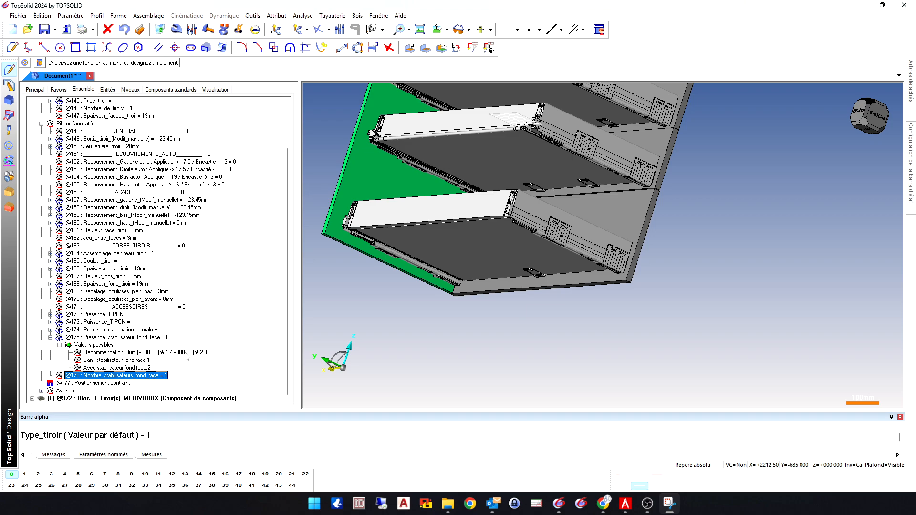
double_click(163, 376)
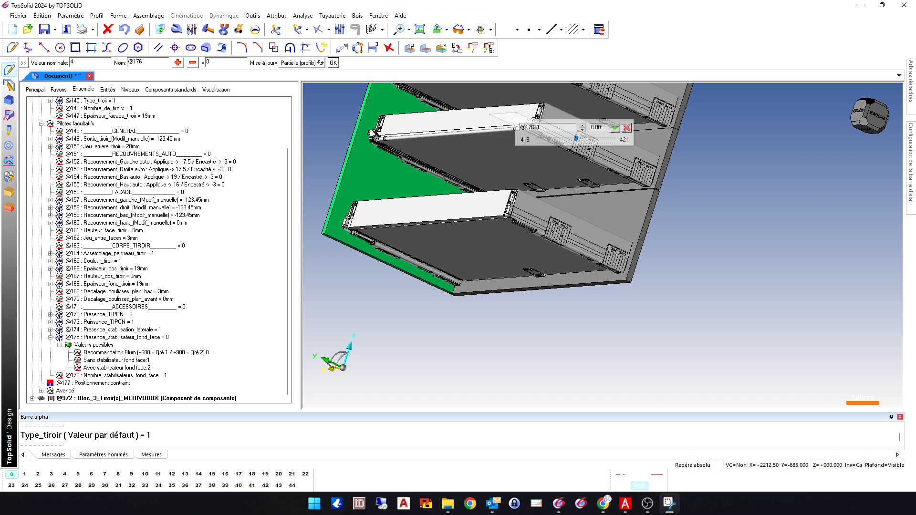
type("4")
key("Return")
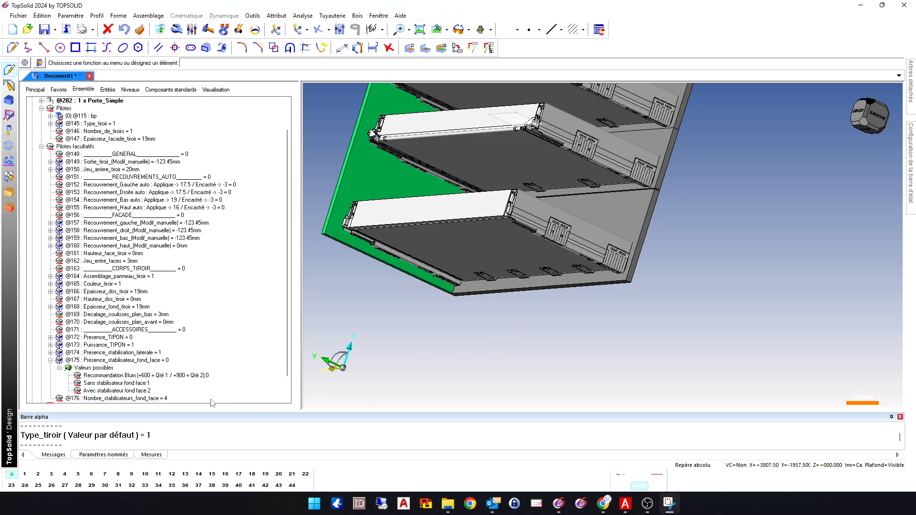
- Return the one-drawer block's Nombre_stabilisateurs_fond_face to 1 and collapse the Presence_stabilisateur_fond_face value list
double_click(158, 400)
type("1")
key("Return")
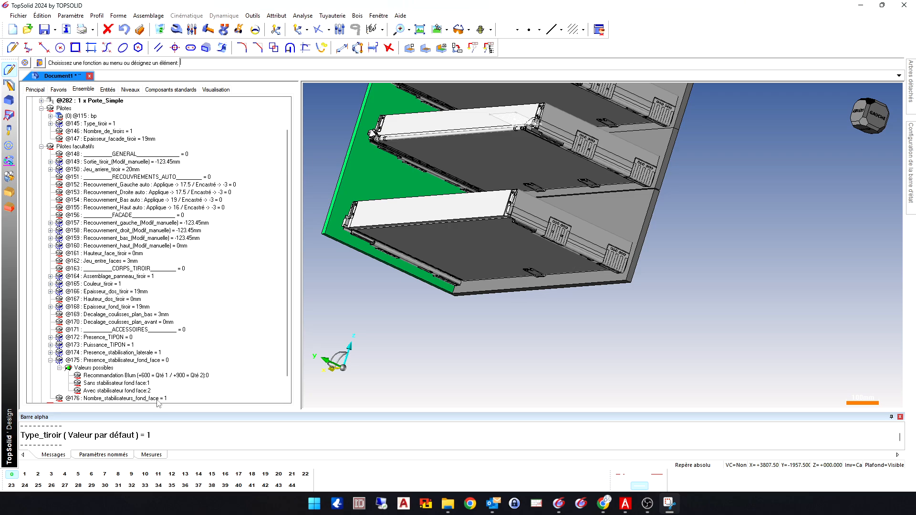
scroll(234, 387, "down", 1)
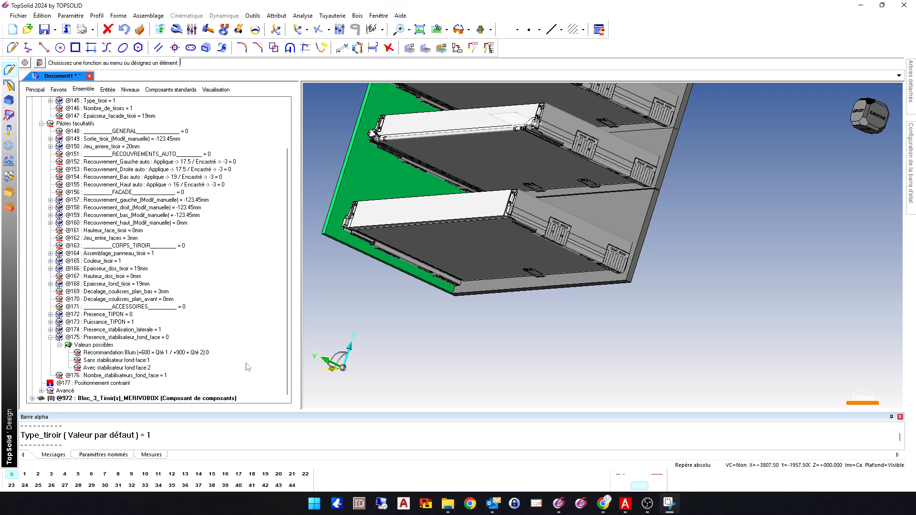
left_click(50, 337)
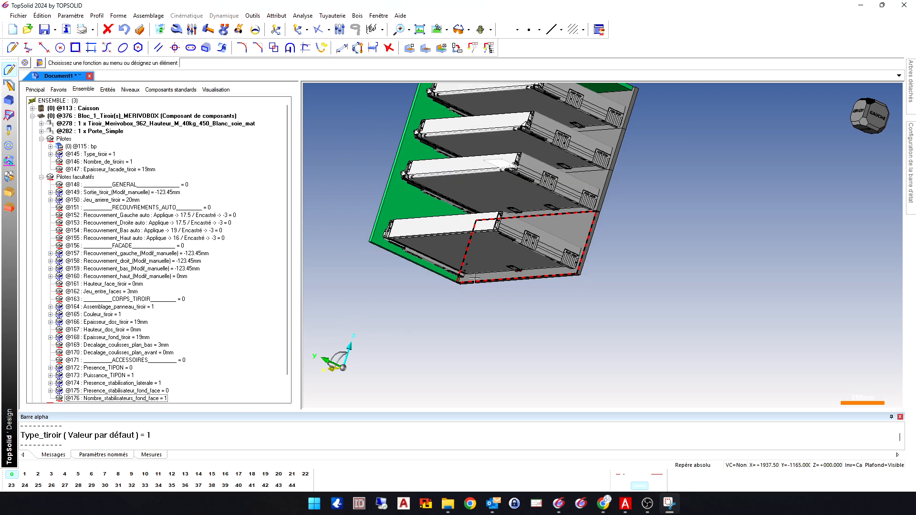
- Modify the one-drawer block and open the interchange options for its sub-component Tiroir_Merivobox_962_Hauteur_M_40kg_450_Blanc_soie_mat
middle_click_drag(465, 280, 663, 266)
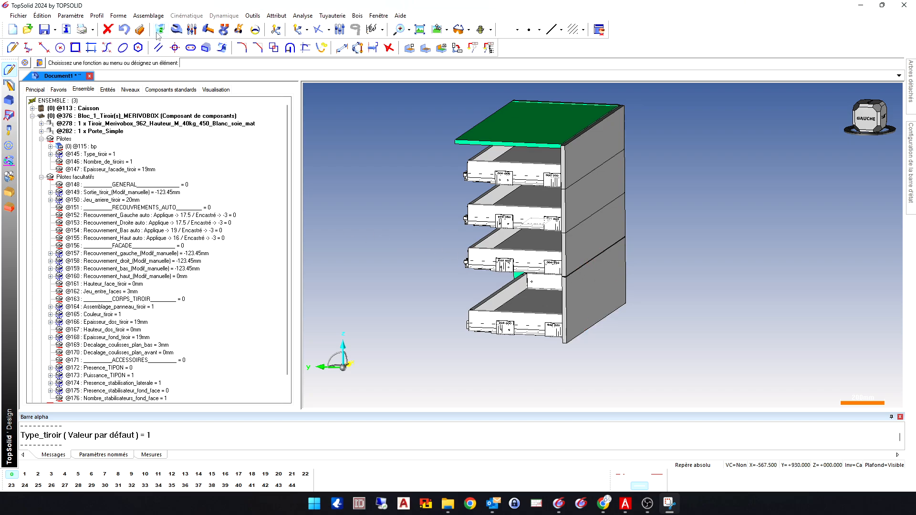
left_click(176, 29)
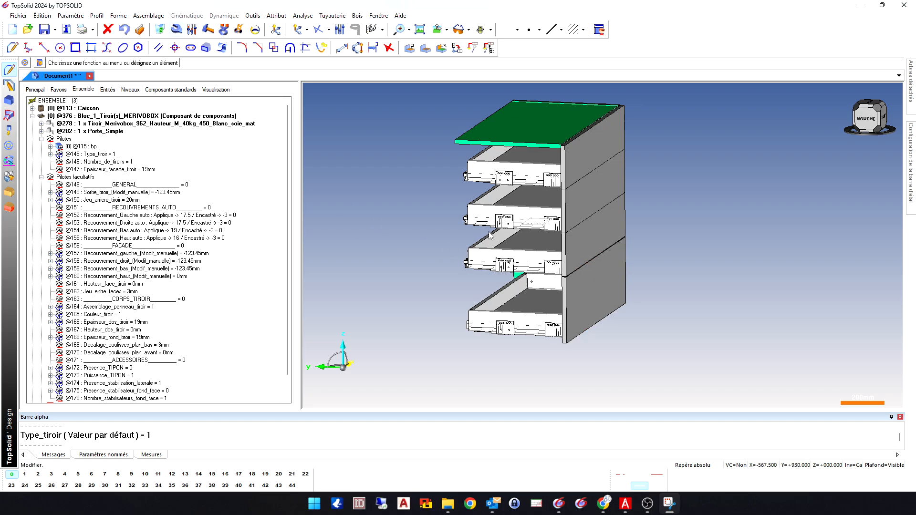
left_click(519, 318)
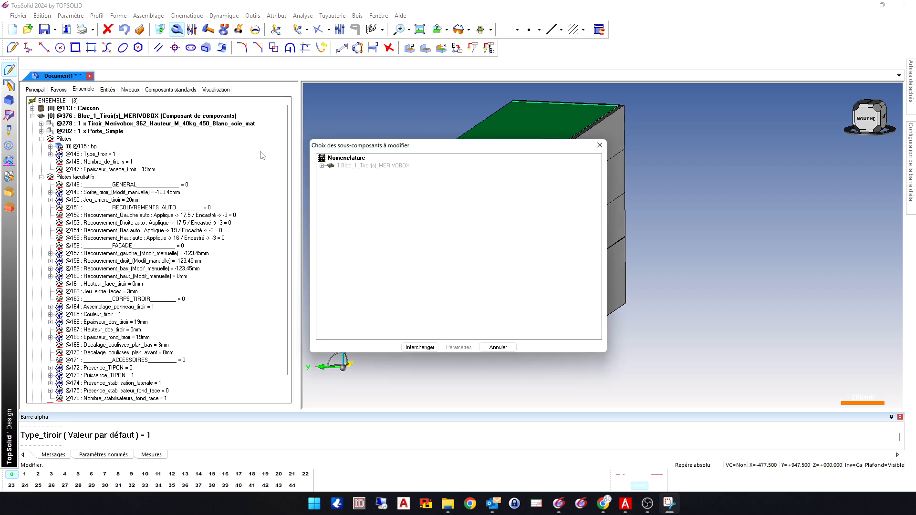
left_click(322, 166)
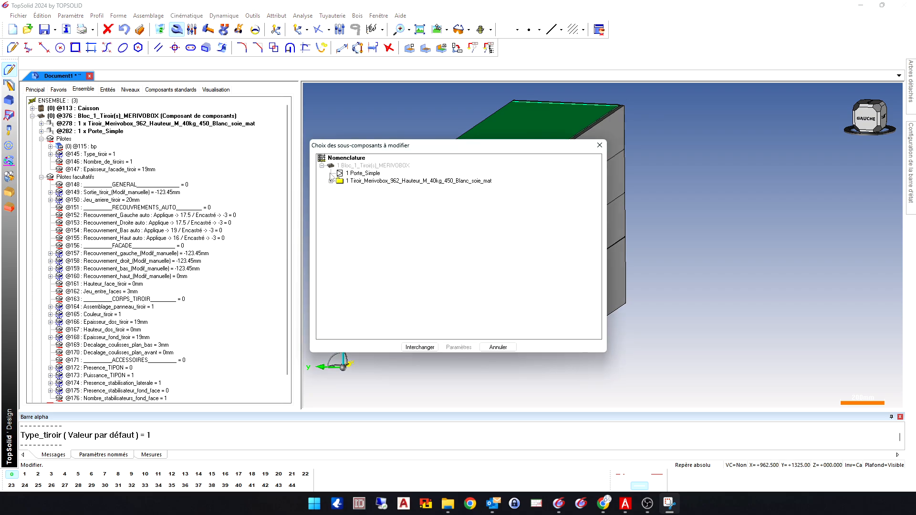
left_click(406, 181)
left_click(419, 347)
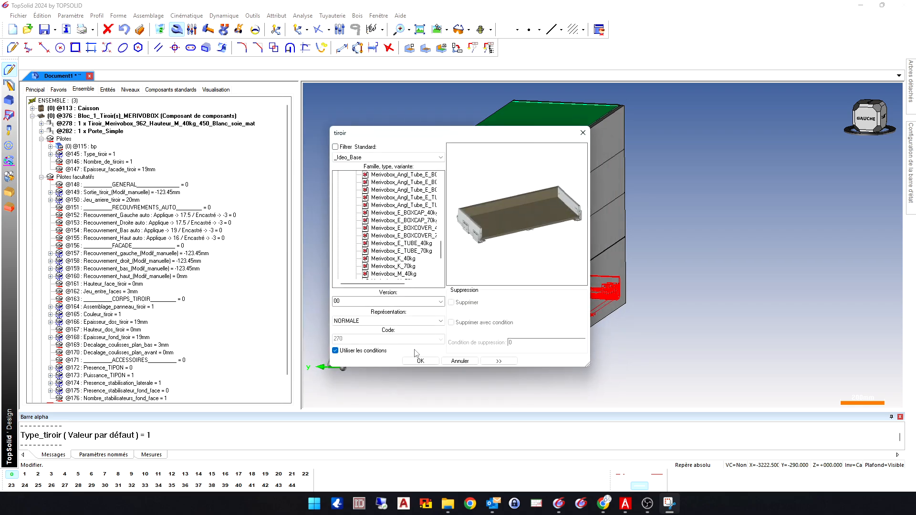
- Widen the tiroir interchange dialog and browse the family list to the first Merivobox drawer models
left_click(441, 175)
left_click(441, 176)
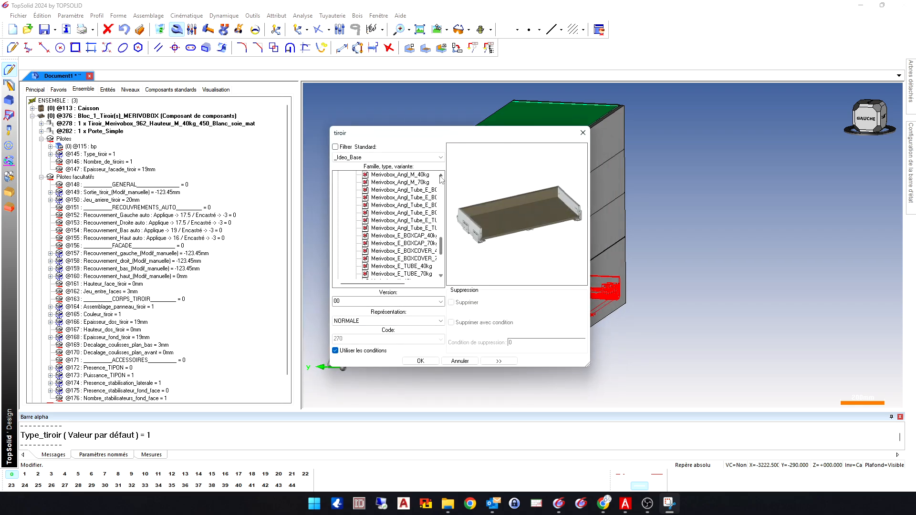
left_click(441, 176)
left_click(441, 176)
left_click(441, 176)
left_click(441, 176)
left_click(441, 176)
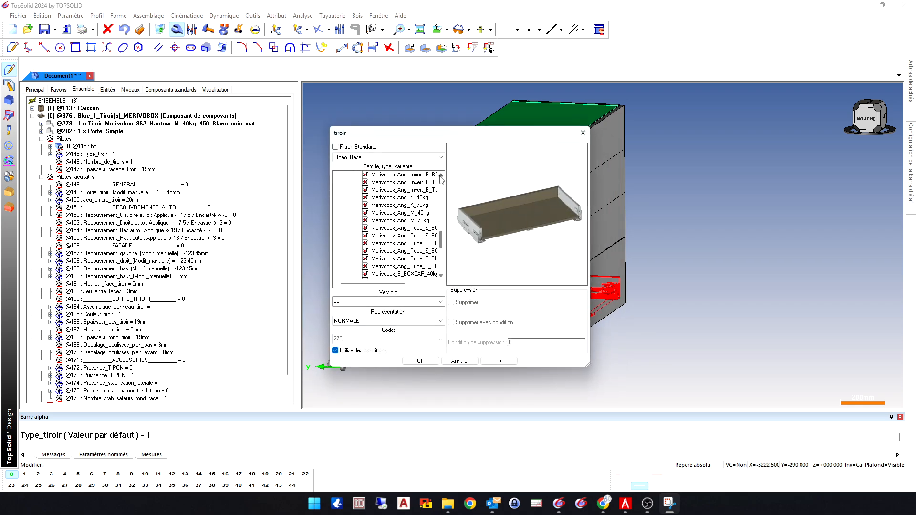
left_click(441, 175)
left_click(441, 176)
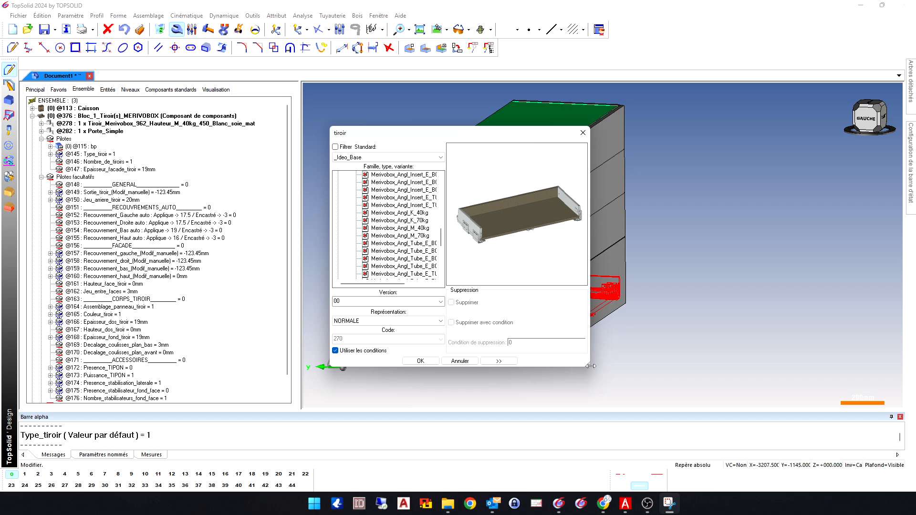
left_click_drag(589, 365, 714, 359)
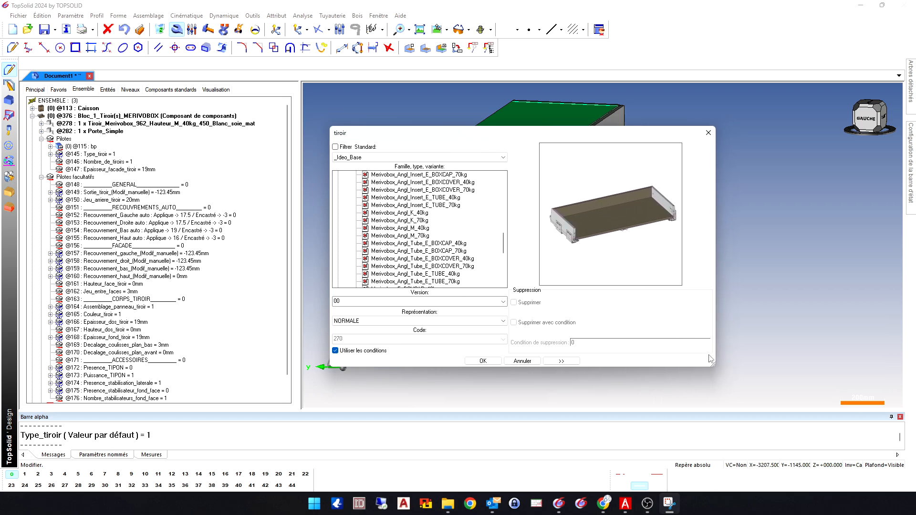
left_click(504, 176)
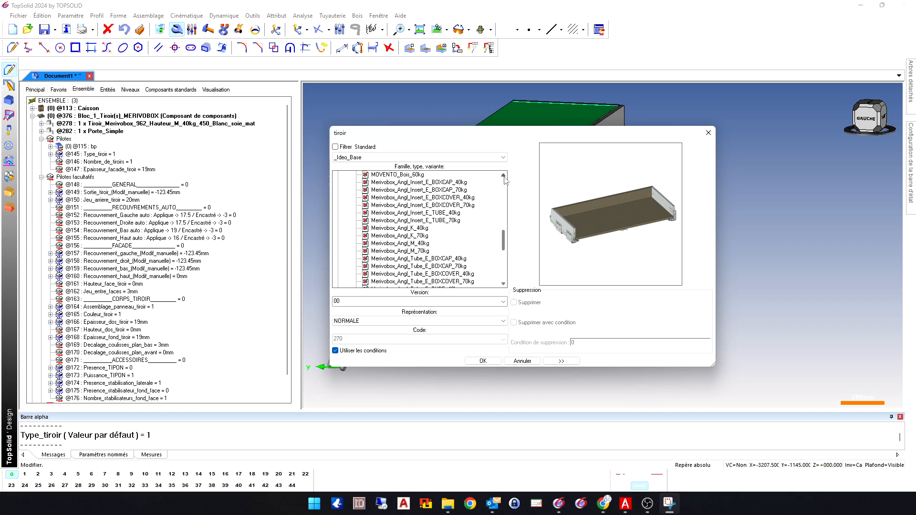
left_click(503, 284)
- Preview the angled Merivobox models from Merivobox_Angl_Insert_E_BOXCAP_40kg through the K and M variants to Merivobox_Angl_Tube_E_BOXCAP_40kg
left_click(425, 176)
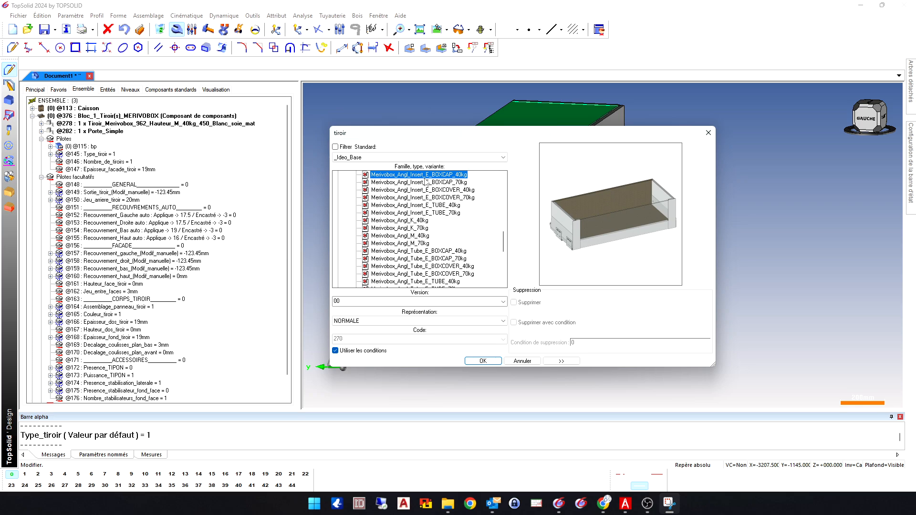
left_click(427, 182)
key("Down")
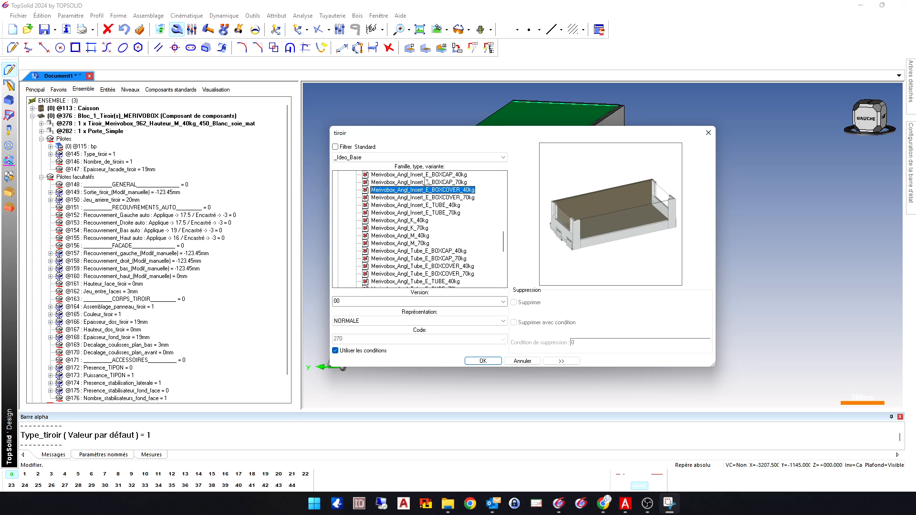
key("Down")
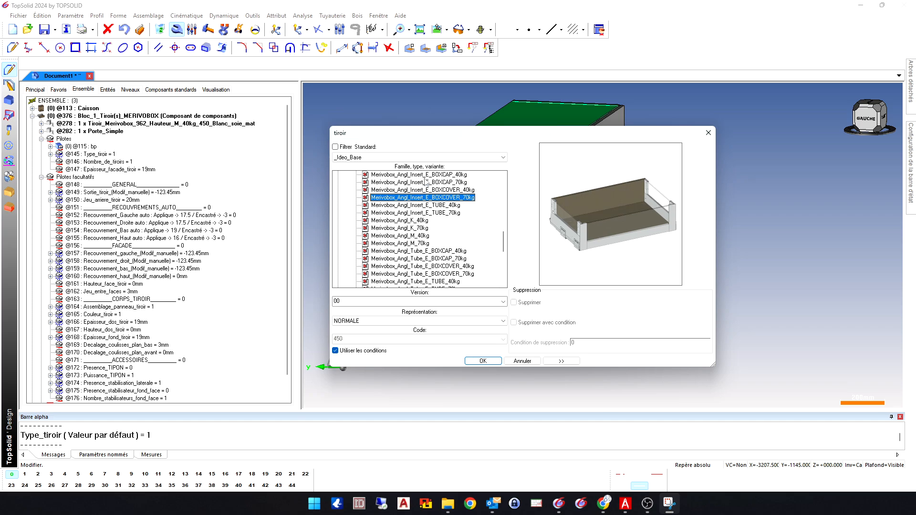
key("Down")
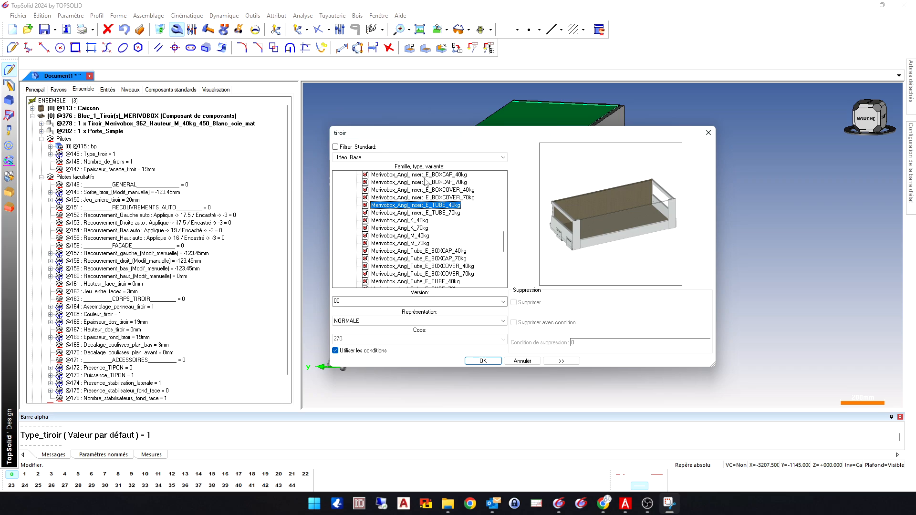
key("Down")
key("Down")
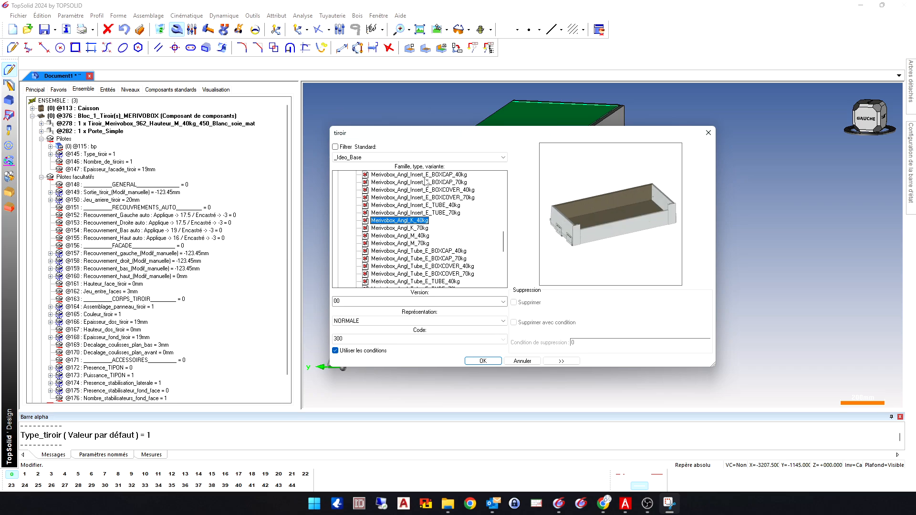
key("Down")
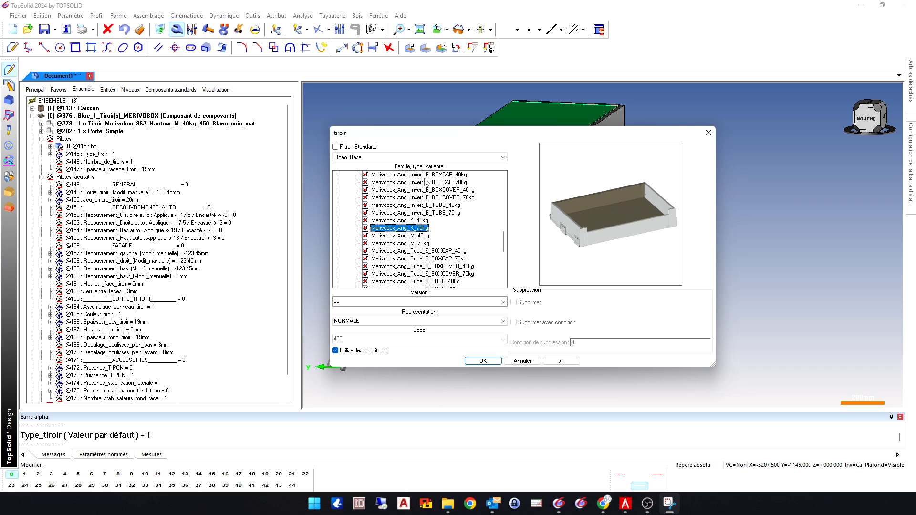
key("Down")
key("Down")
key("Down")
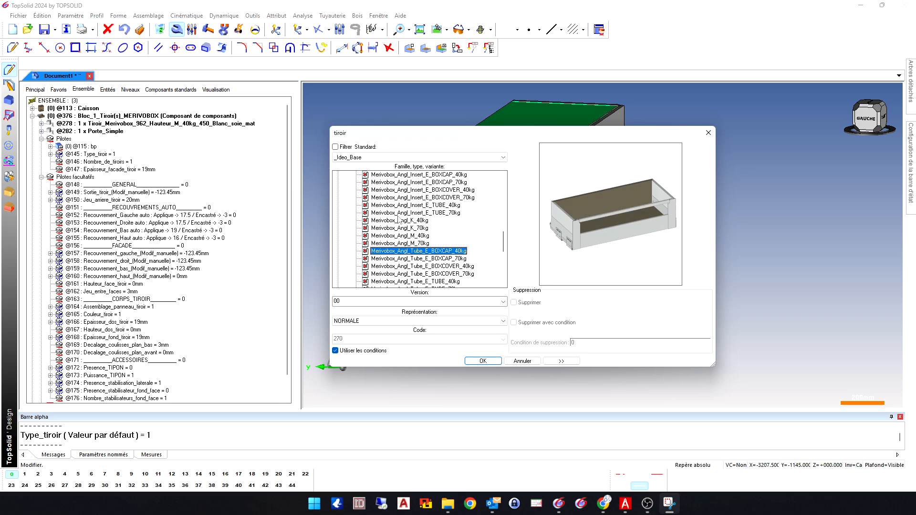
- Preview the Merivobox_Angl_Tube models in the Tiroirs complets family, continuing to Merivobox_E_BOXCAP_40kg
key("Left")
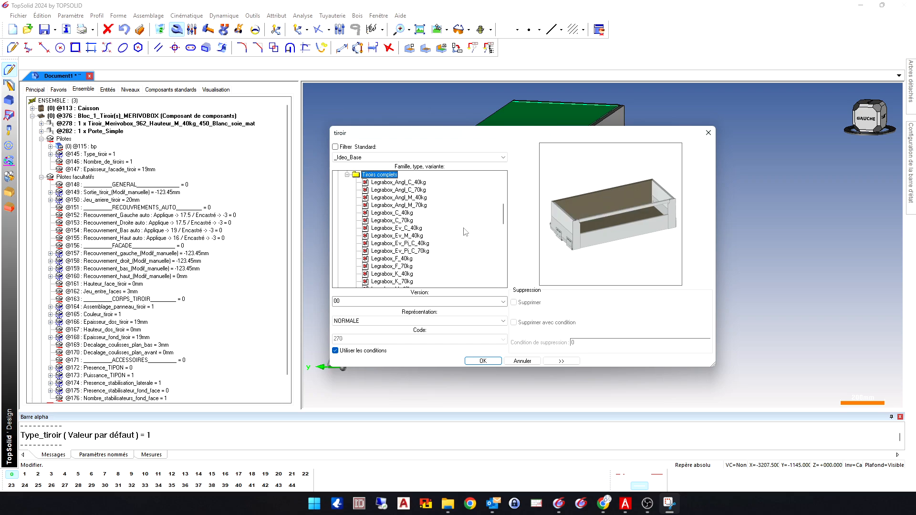
scroll(465, 233, "down", 5)
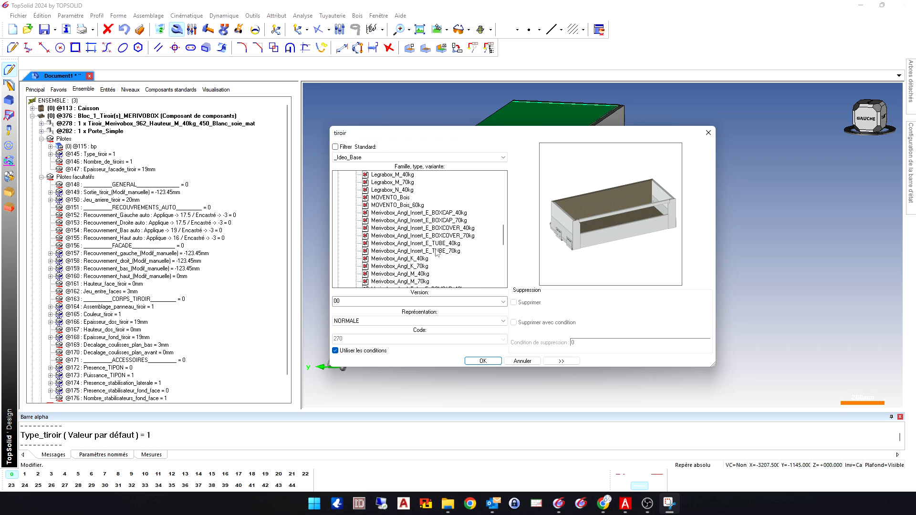
scroll(437, 253, "down", 1)
scroll(445, 249, "down", 2)
left_click(431, 221)
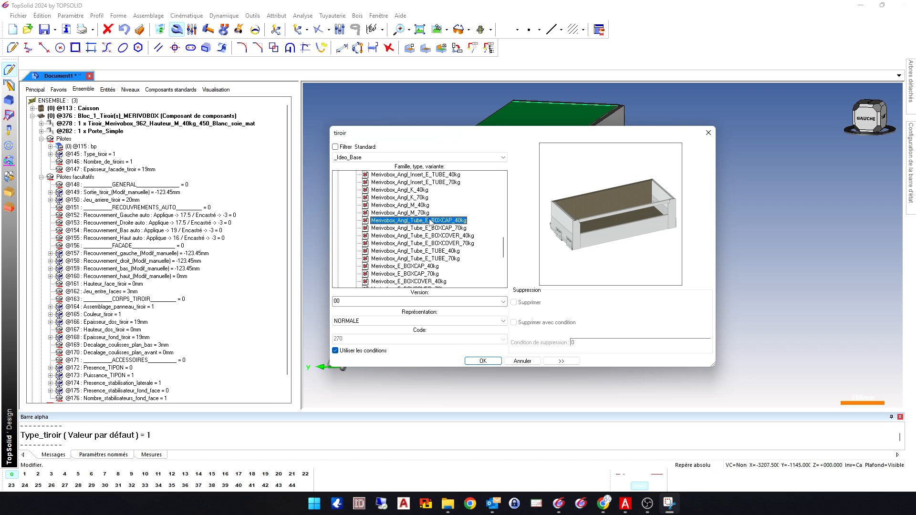
key("Down")
key("Down")
key("Down")
key("Down")
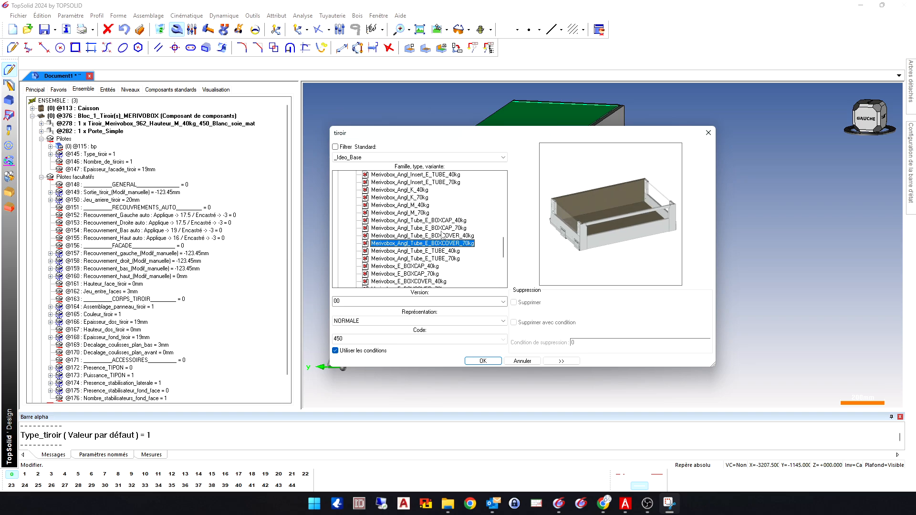
key("Down")
key("Down")
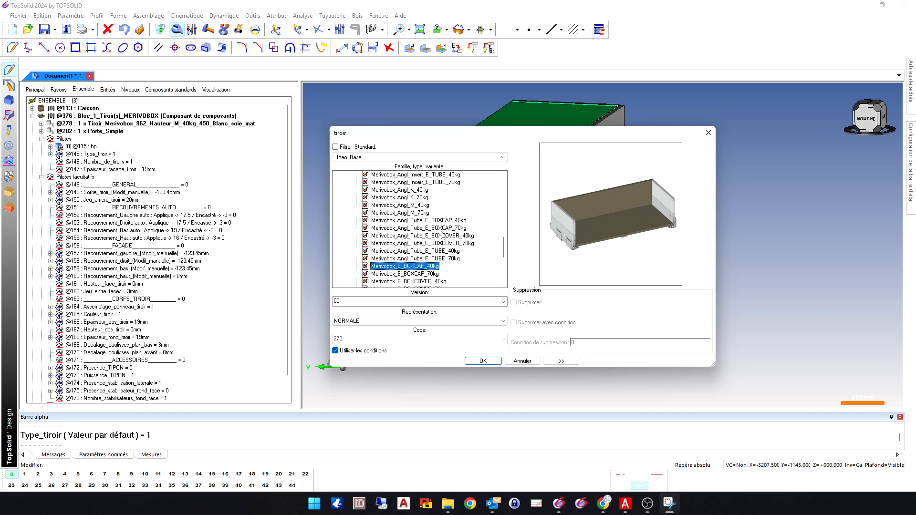
- Preview the standard Merivobox models from Merivobox_E_BOXCAP_40kg through the E, K and M variants to Merivobox_N_40kg
scroll(443, 235, "down", 4)
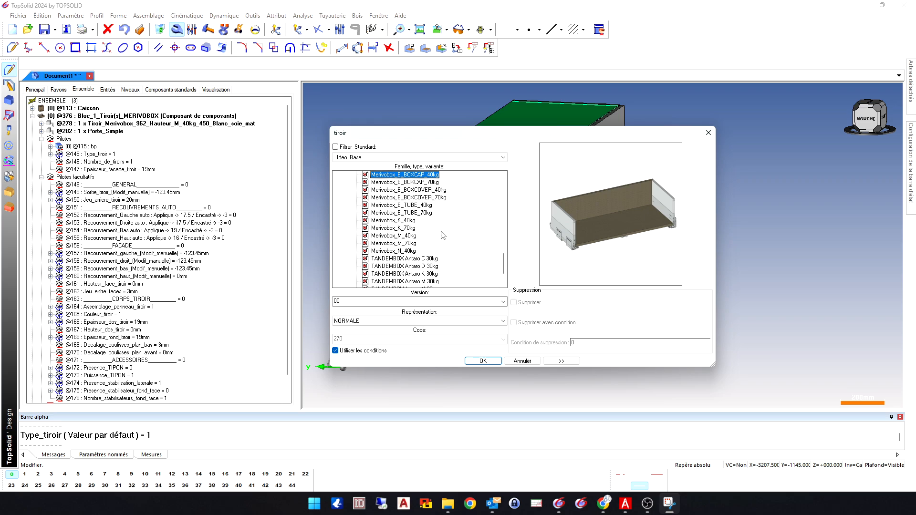
key("Down")
key("Down")
key("Down")
key("Down")
key("Down")
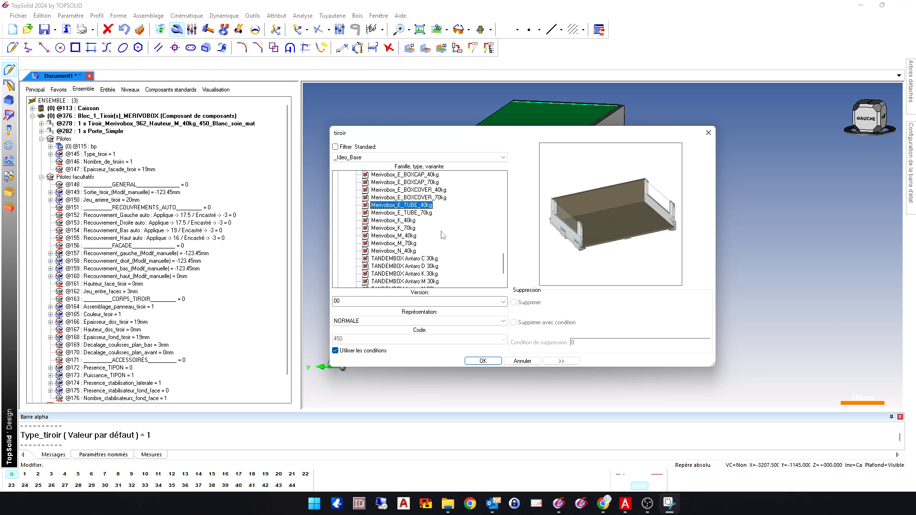
key("Down")
key("Down")
key("Down")
key("Down")
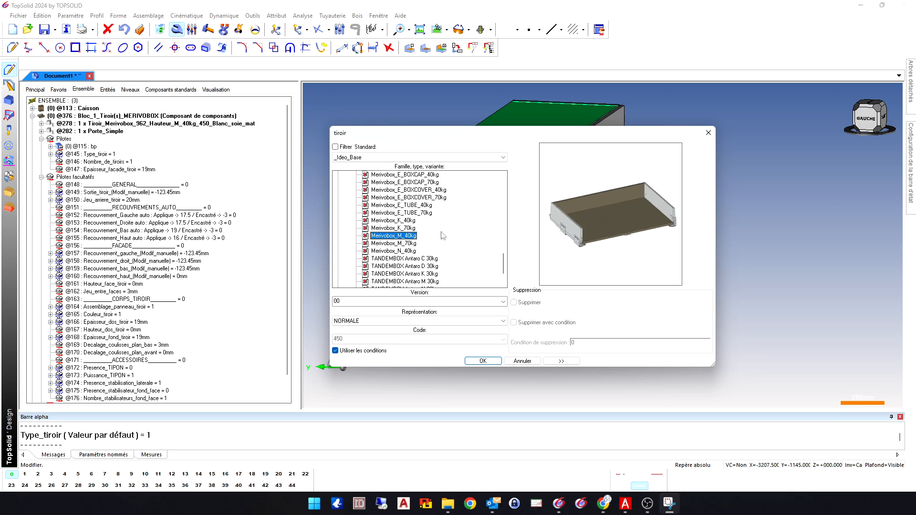
key("Down")
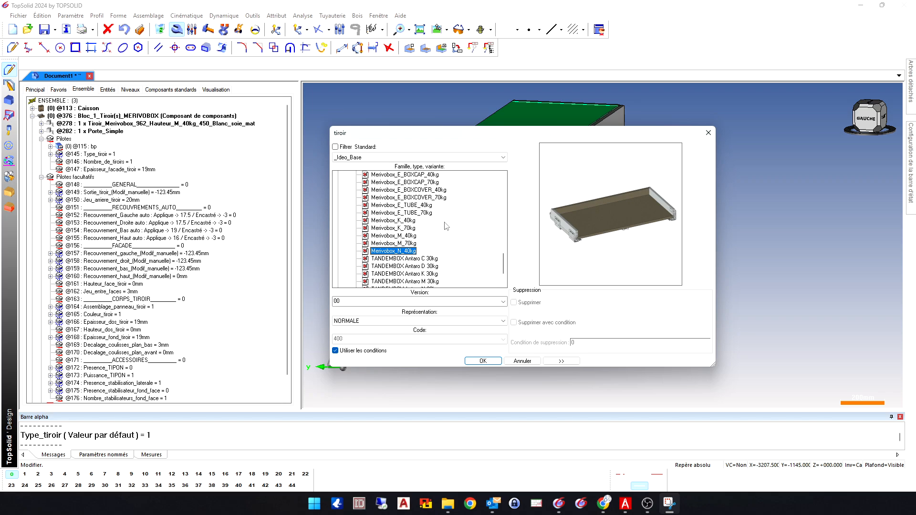
- Disable Utiliser les conditions, check the codes of Merivobox_N_40kg, Merivobox_M_70kg and Merivobox_M_40kg, and re-enable the conditions
scroll(446, 225, "up", 1)
left_click(343, 352)
left_click(366, 340)
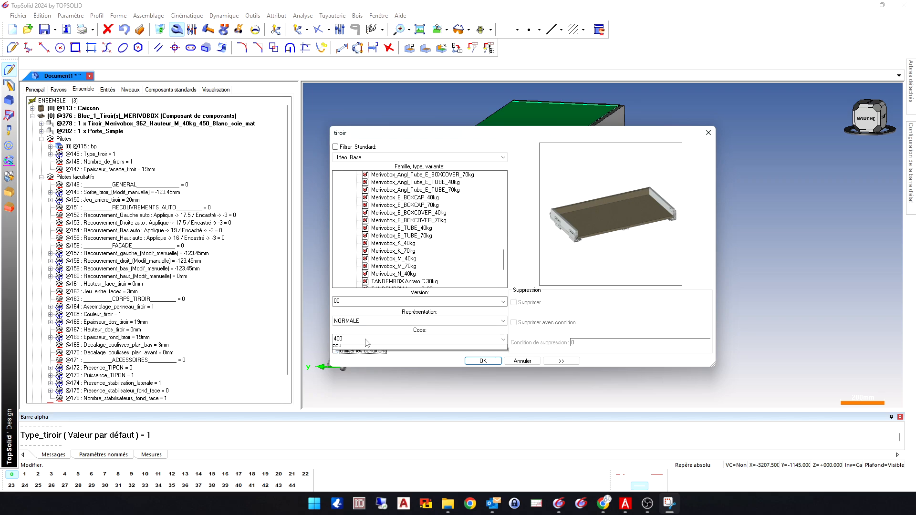
left_click(365, 340)
left_click(390, 266)
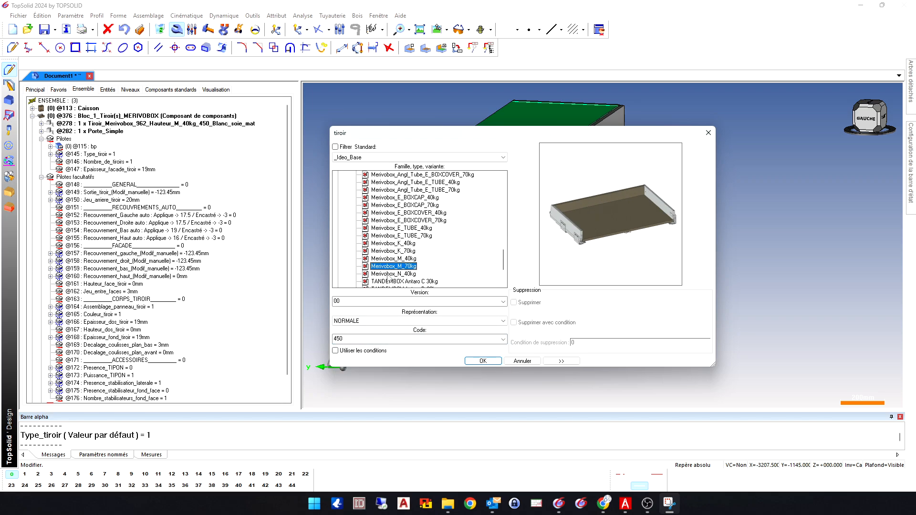
left_click(364, 340)
left_click(363, 340)
left_click(395, 260)
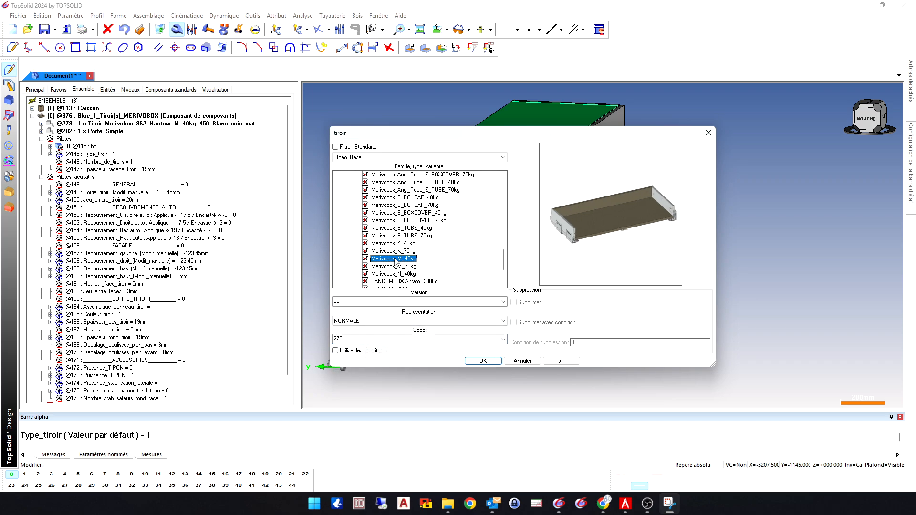
left_click(365, 340)
left_click(363, 339)
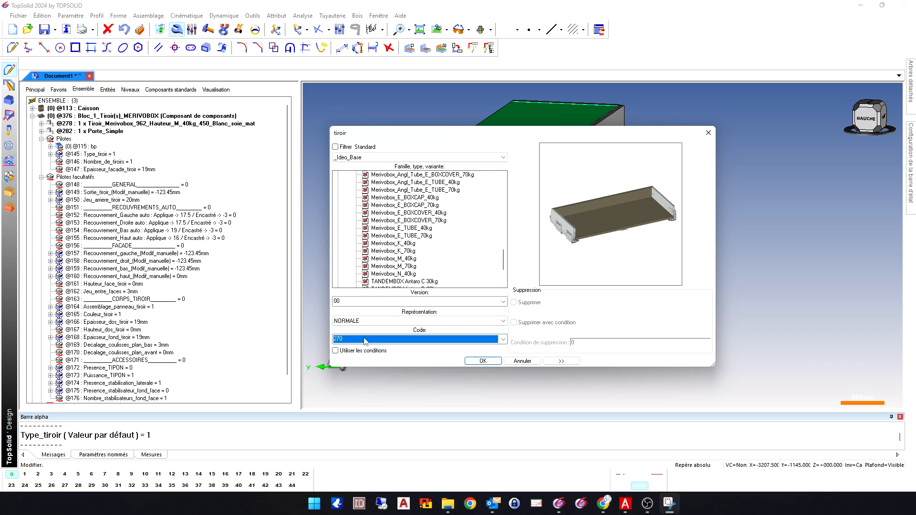
left_click(343, 351)
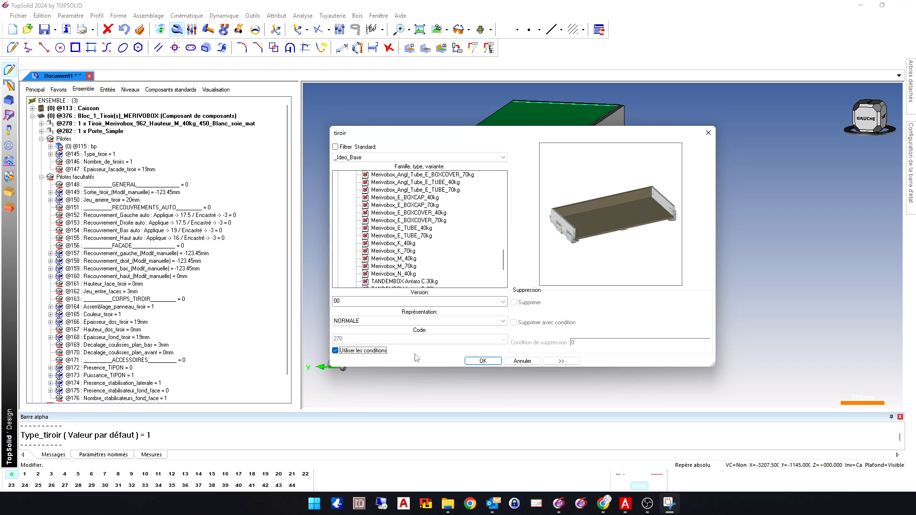
- Interchange the drawer with Merivobox_E_BOXCOVER_40kg without modifying the other Merivobox_M_40kg drawers
left_click(406, 213)
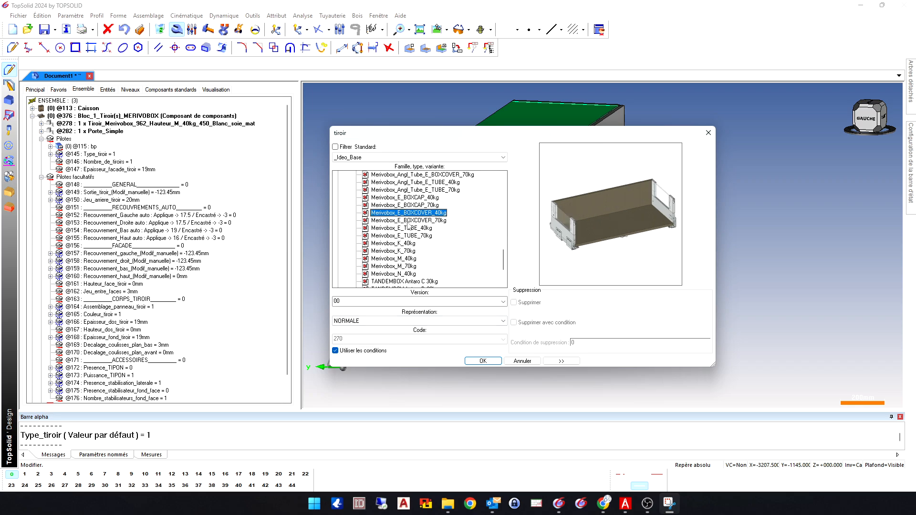
left_click(501, 363)
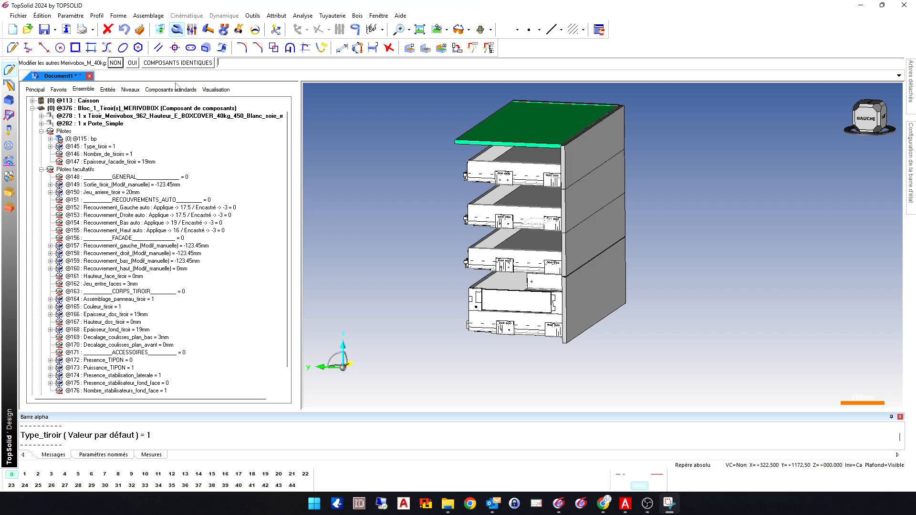
left_click(116, 63)
- Widen the assembly tree and highlight the interchanged BOXCOVER drawer to examine its name and shape in the cabinet
middle_click_drag(515, 316, 443, 303)
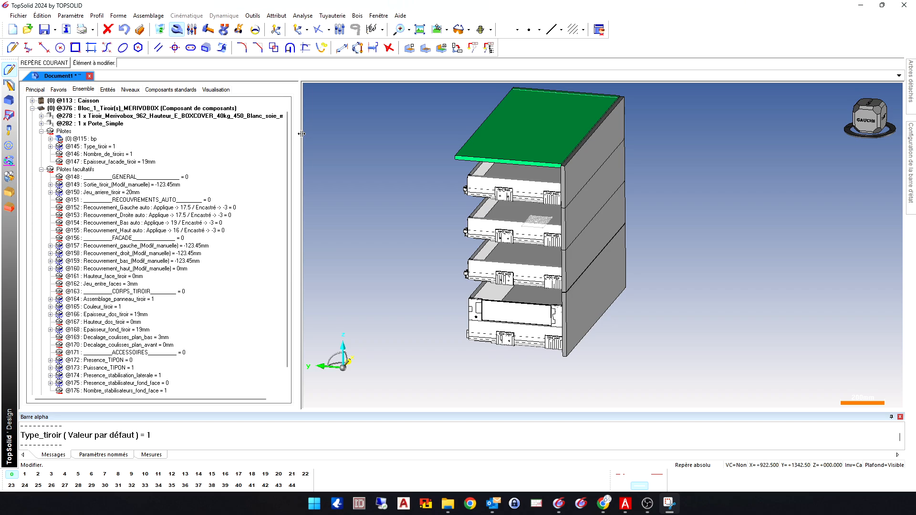
left_click_drag(301, 134, 369, 131)
left_click(139, 117)
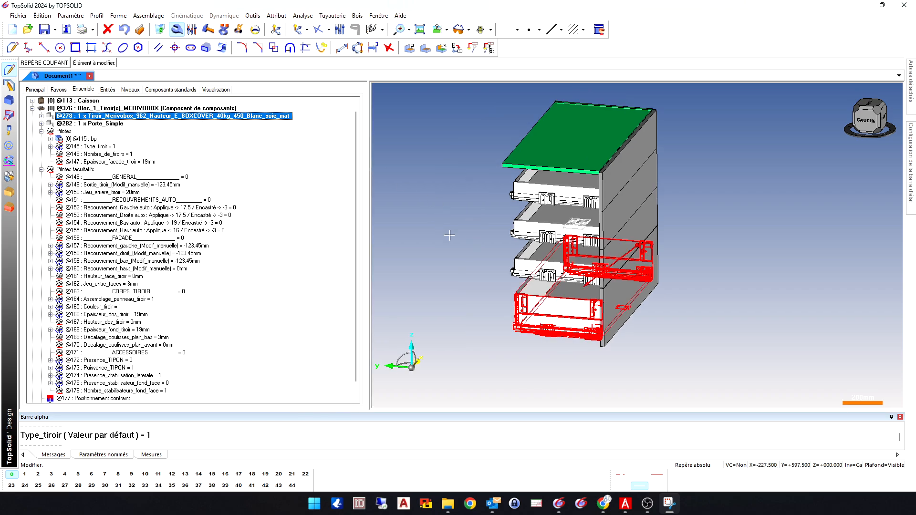
mouse_move(450, 235)
middle_mouse_down()
mouse_move(465, 237)
mouse_move(364, 253)
mouse_move(439, 247)
middle_mouse_up()
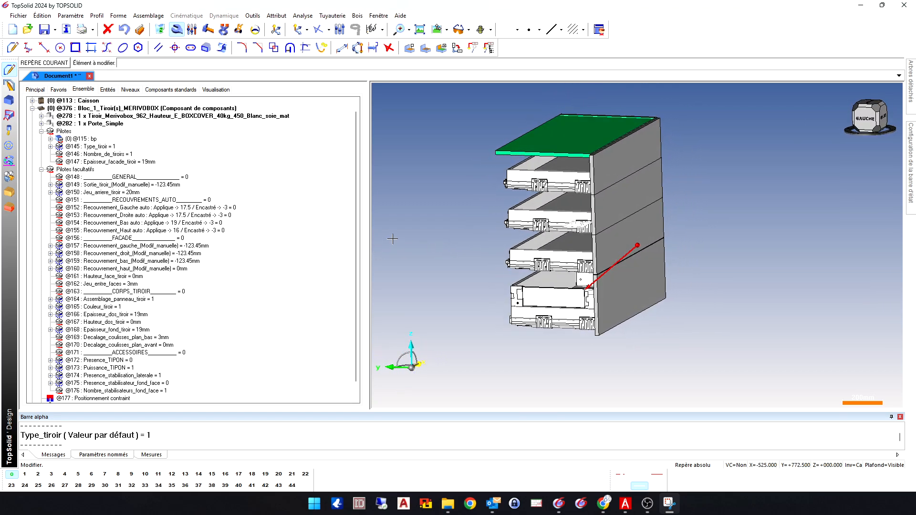
- Switch to the TopSolid 2021 window and examine the finished cabinet with wood-fronted MERIVOBOX drawers from several angles
left_click(580, 504)
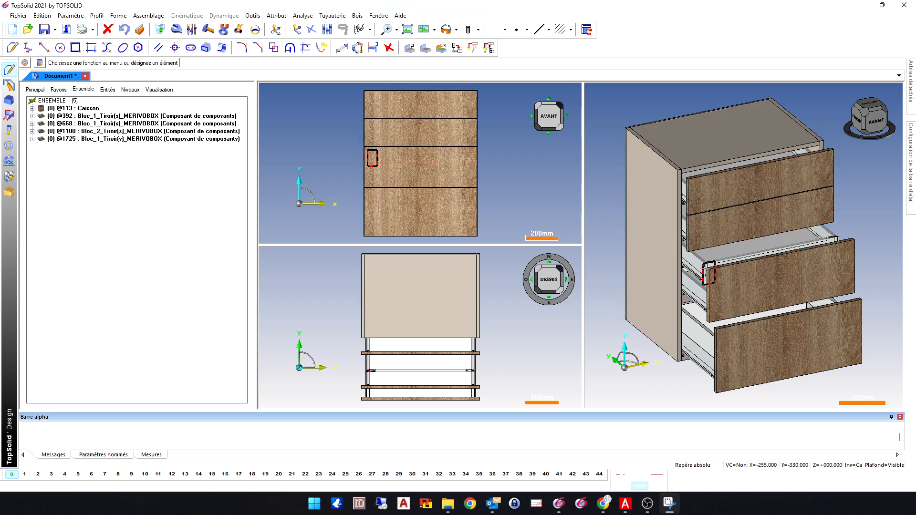
scroll(707, 273, "up", 3)
scroll(720, 286, "down", 3)
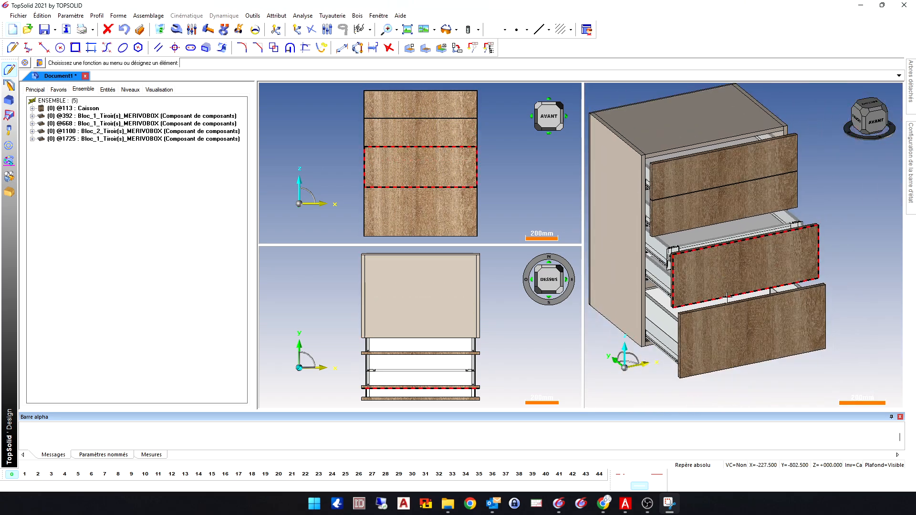
middle_click_drag(727, 298, 624, 176)
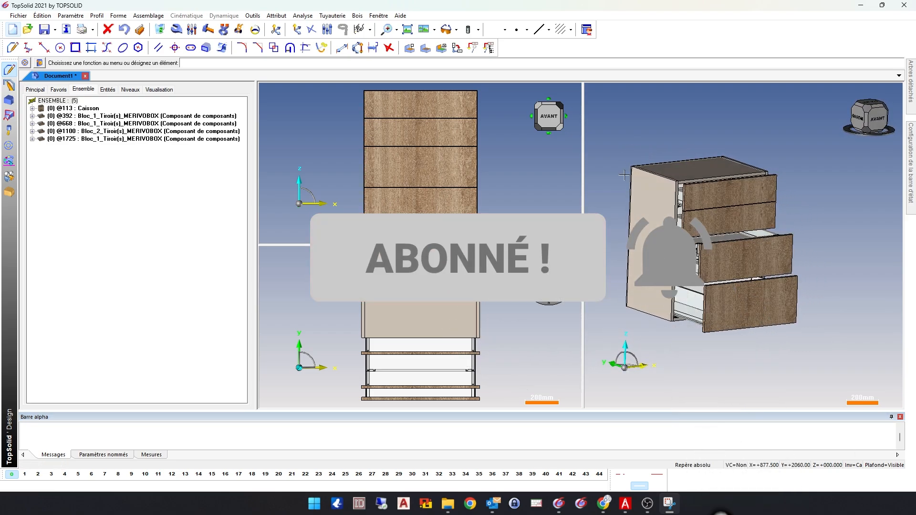